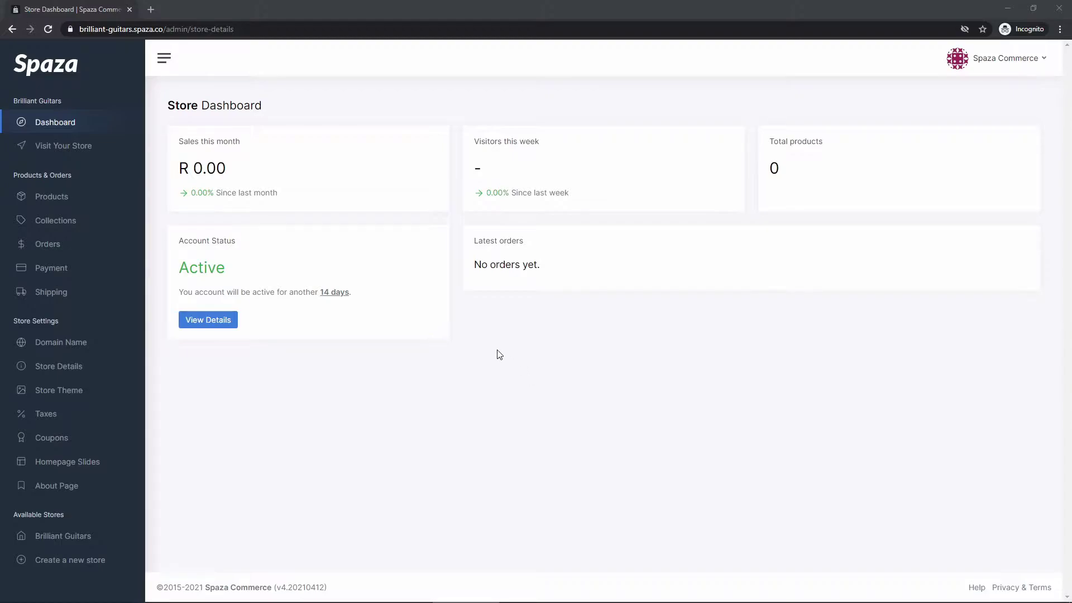
- Start adding the store's first product and name it "Ibanez RX"
click(76, 540)
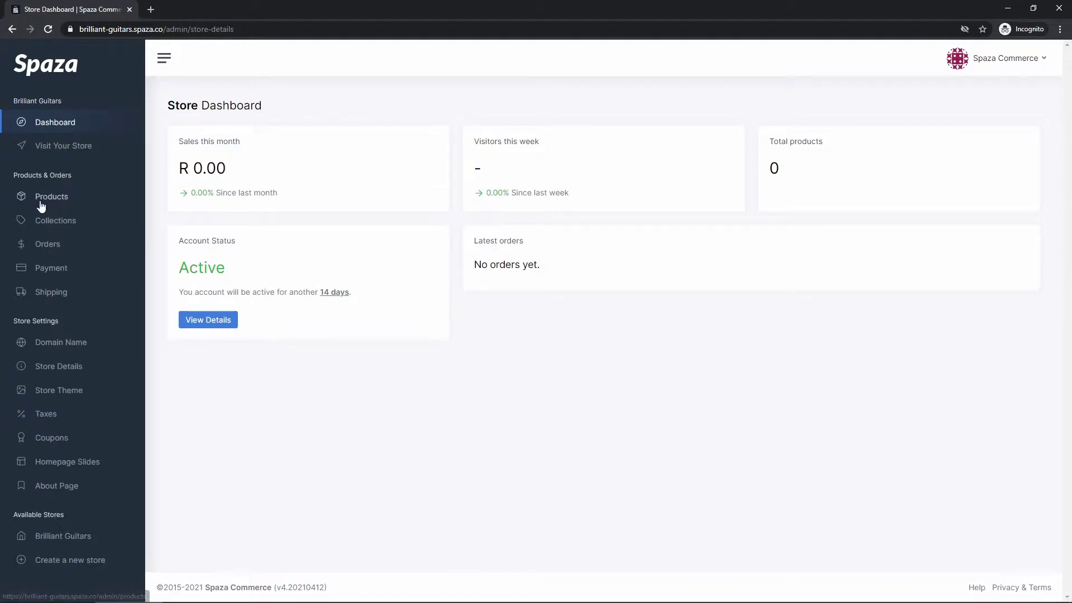
click(58, 200)
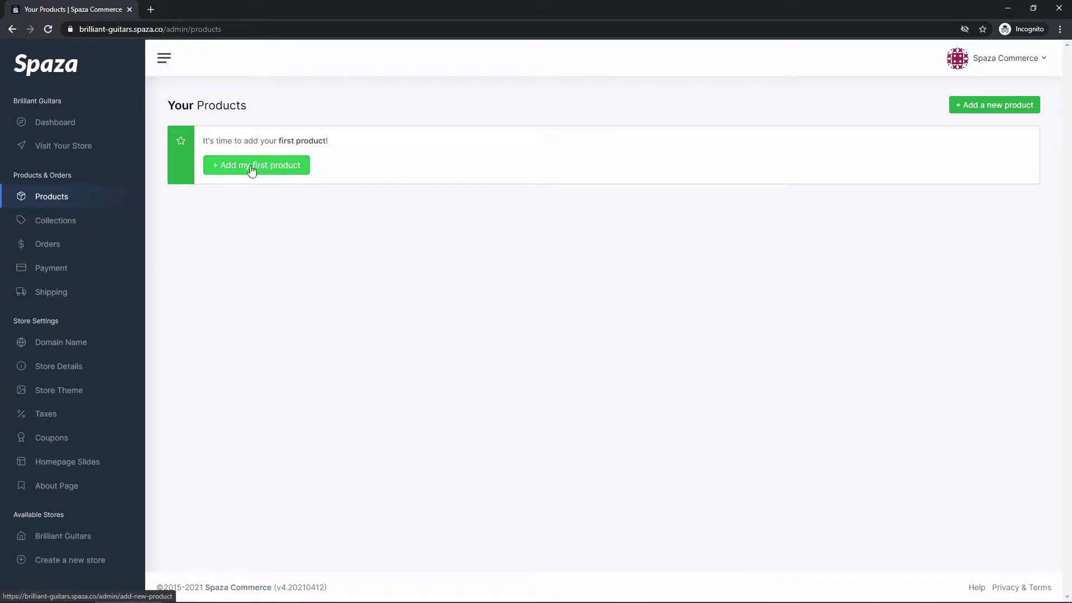
click(302, 172)
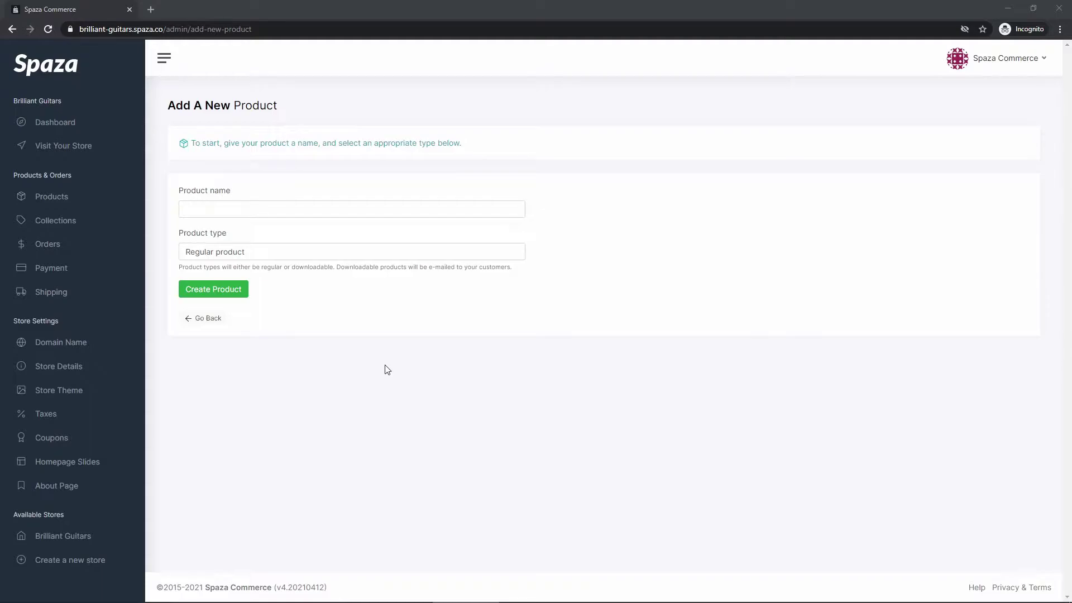
click(270, 211)
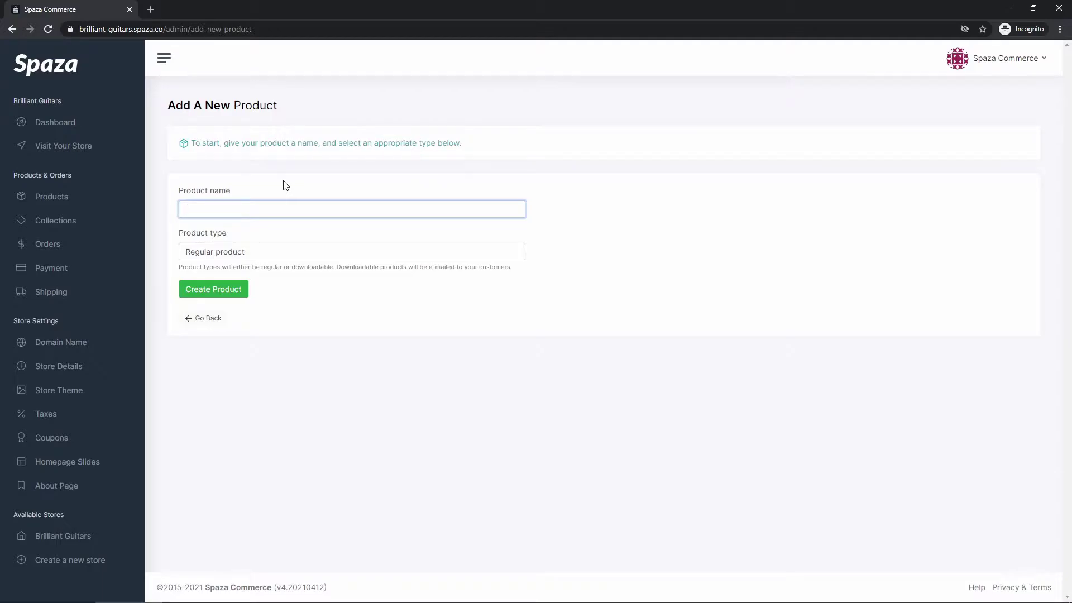
text(Ibanez RX)
drag(177, 233, 228, 237)
click(228, 256)
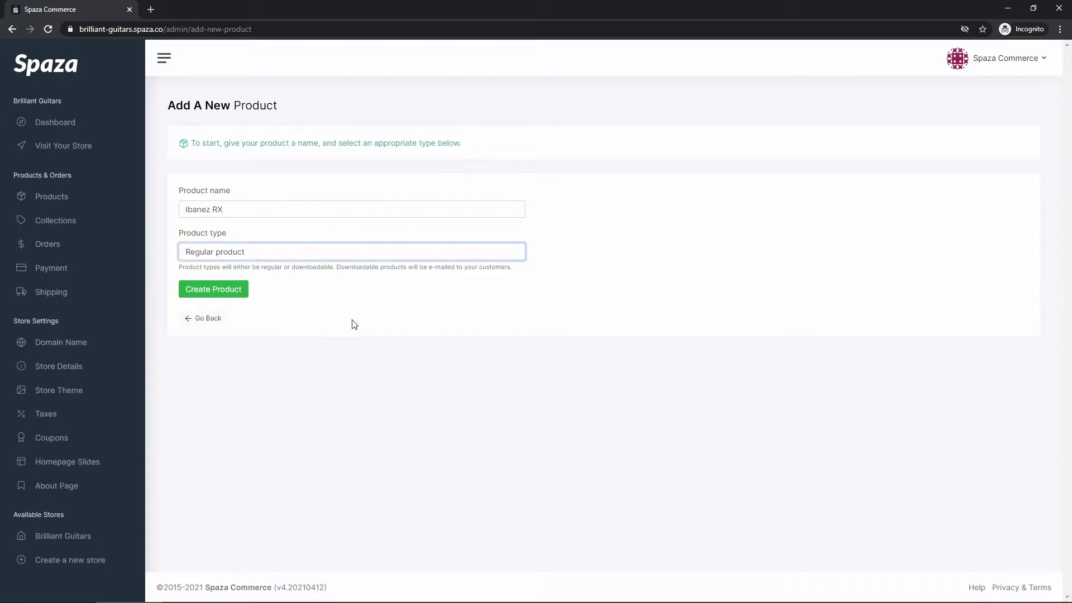
click(394, 256)
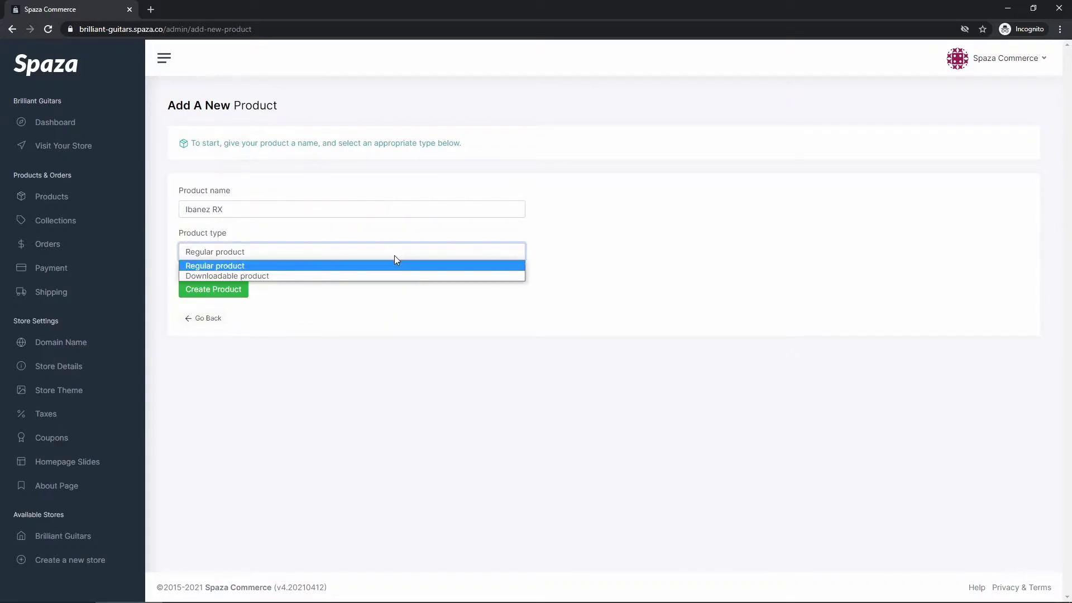
click(363, 276)
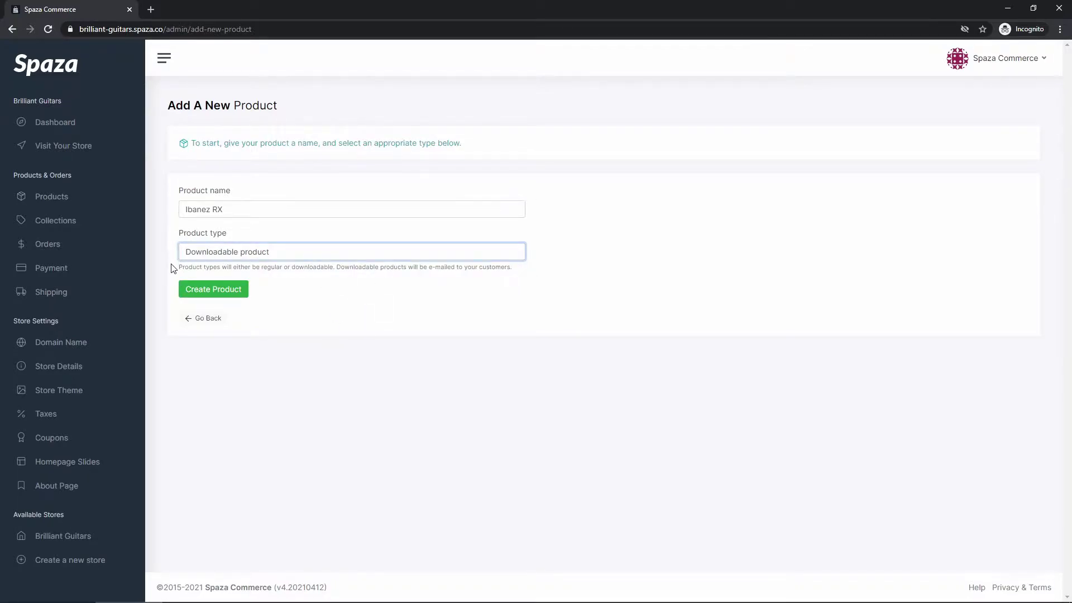
click(247, 253)
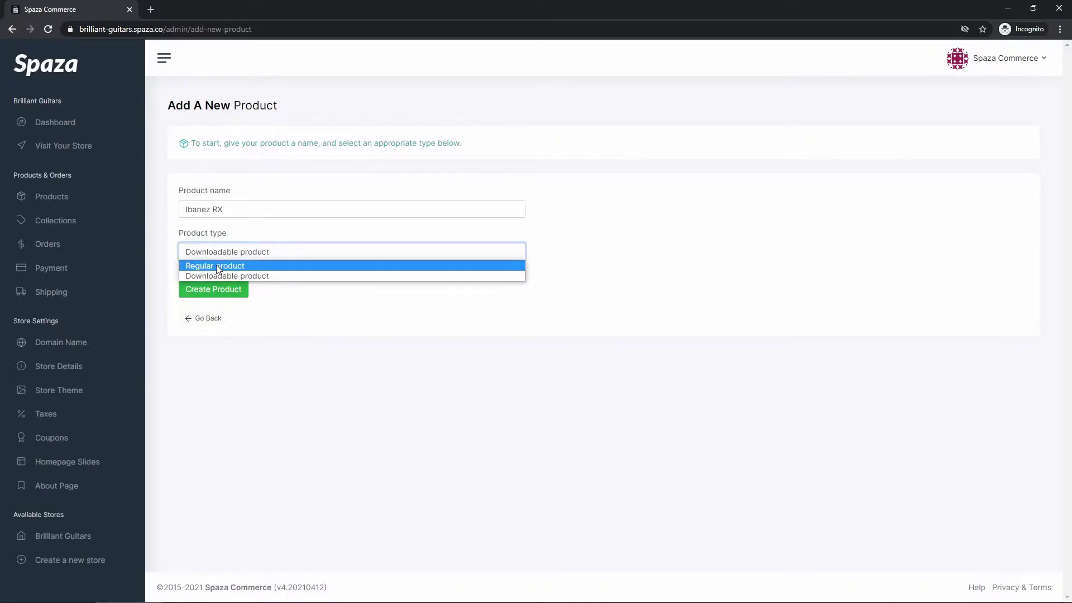
click(214, 266)
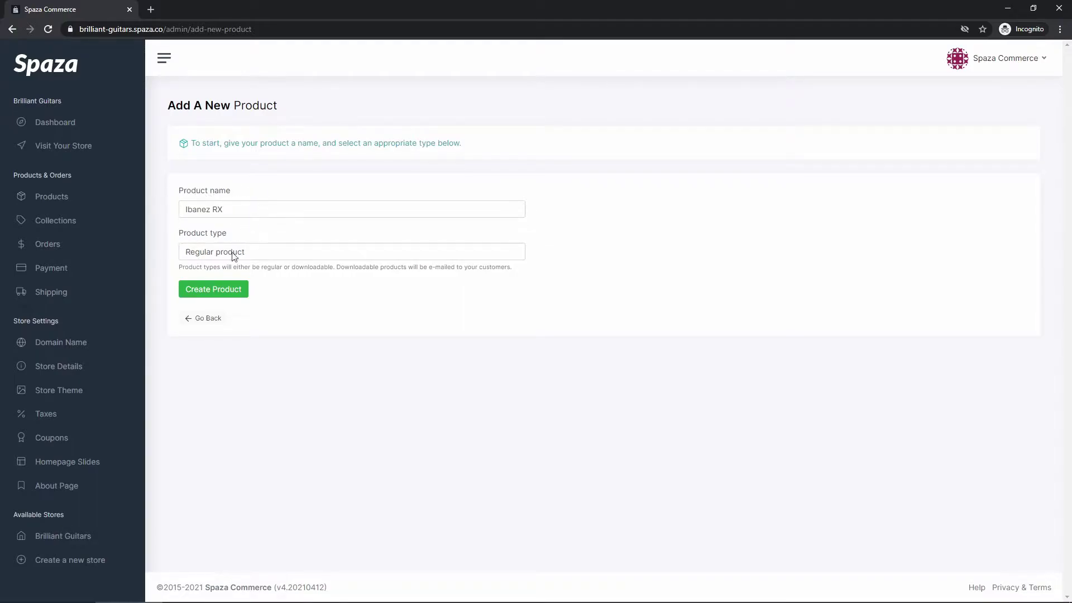
- Create the Ibanez RX as a regular product and give it the caption "This is an amazing guitar!"
click(214, 296)
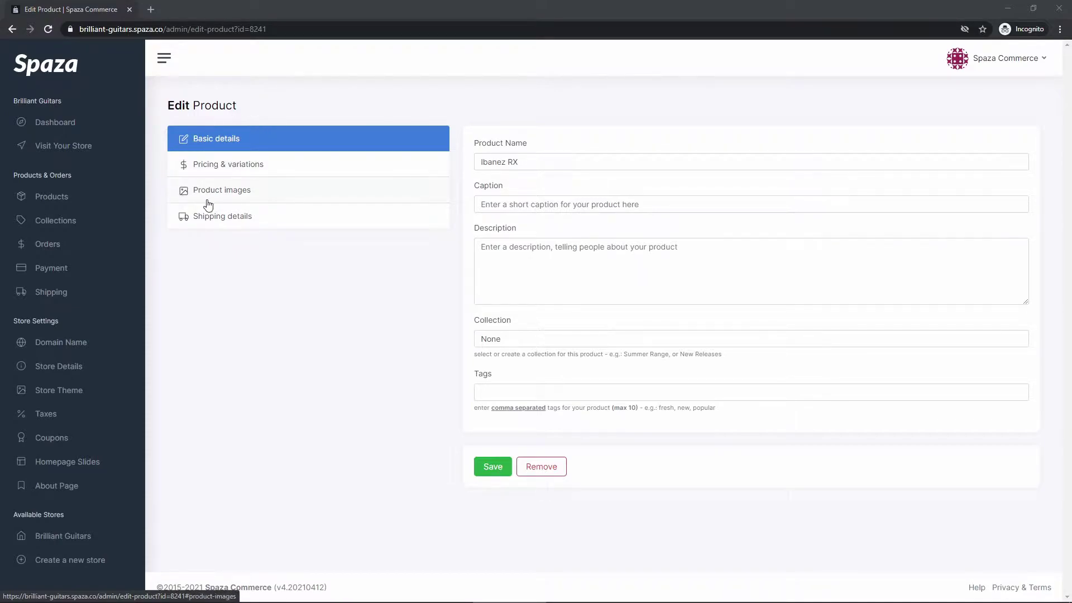
click(204, 139)
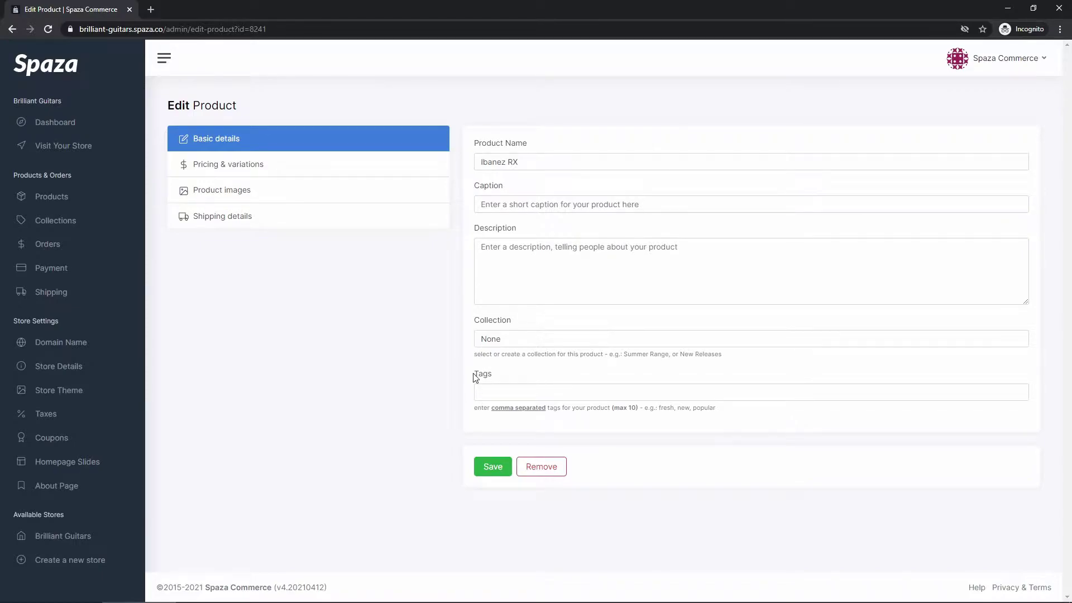
drag(518, 162, 487, 163)
click(486, 162)
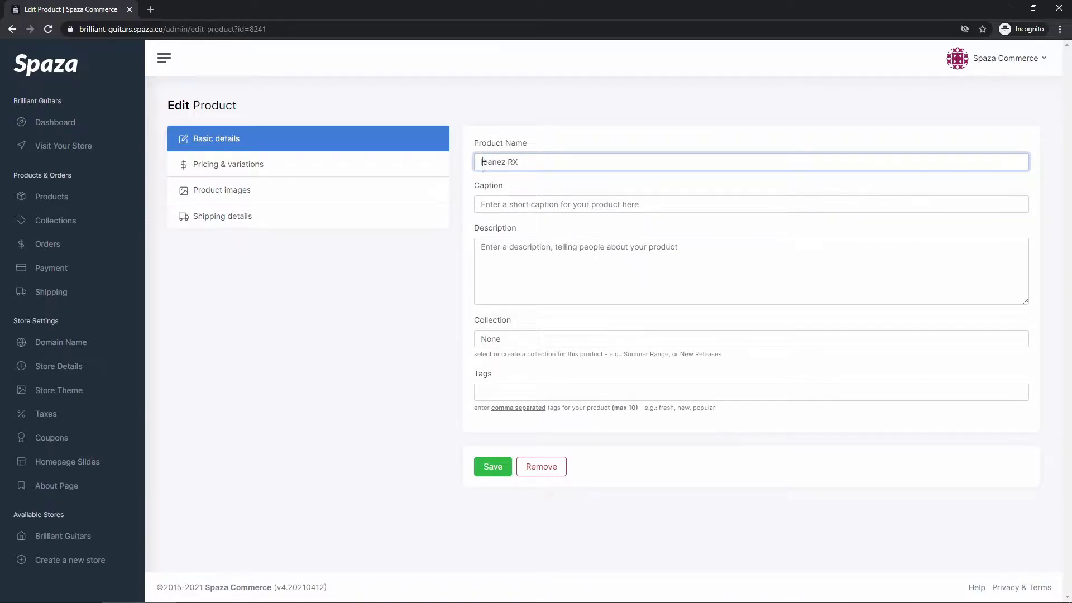
click(516, 205)
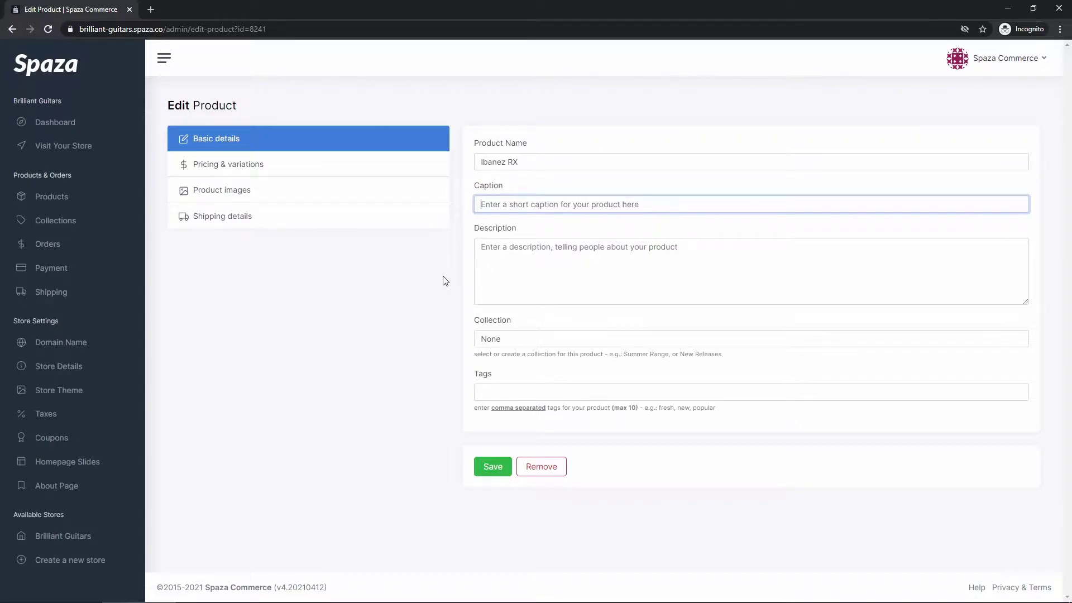
text(Thi)
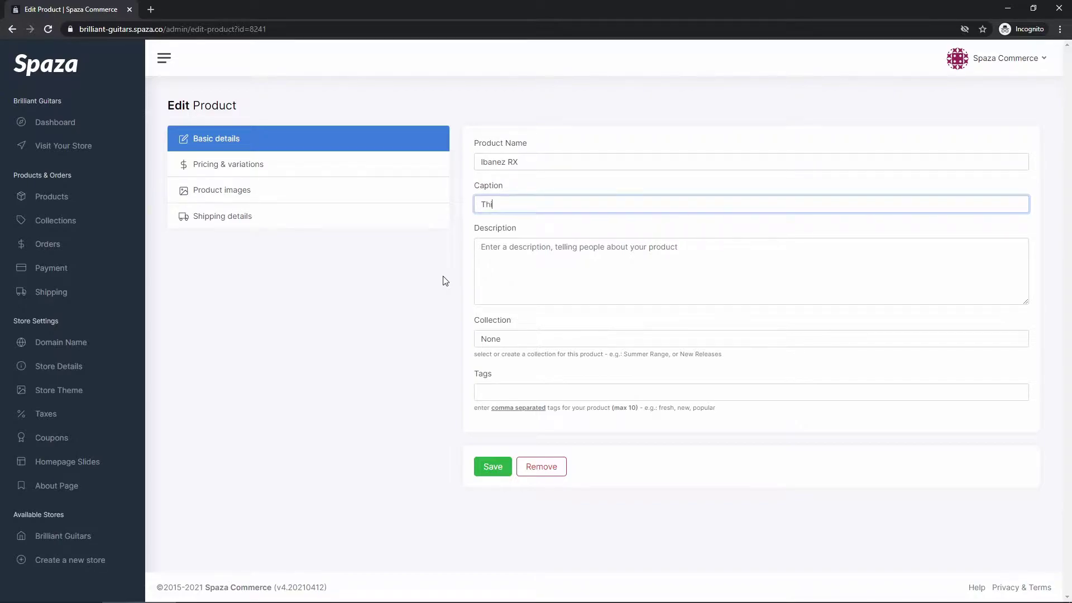
text(s is an amazing guitar!)
click(581, 222)
- Open lipsum.com in a new browser tab and generate five paragraphs of Lorem Ipsum placeholder text
click(526, 248)
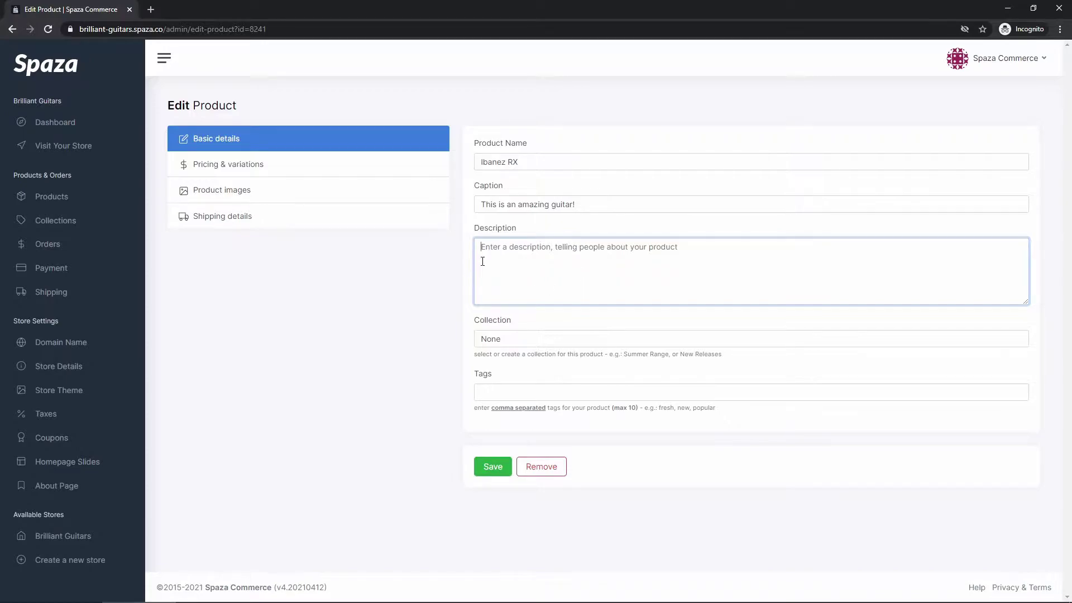
click(154, 11)
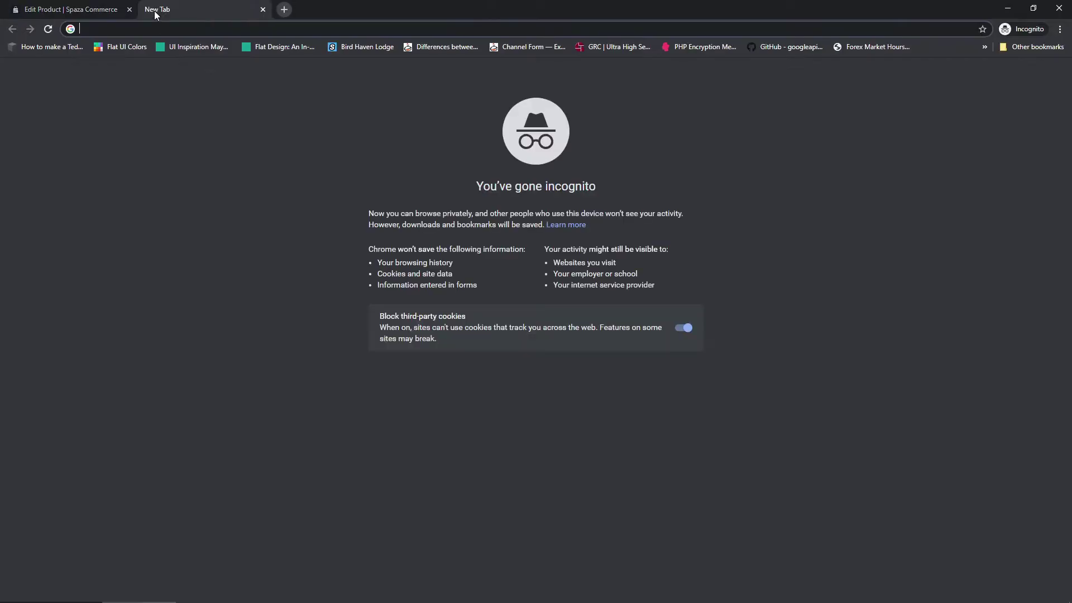
text(lipsum.com)
key(Return)
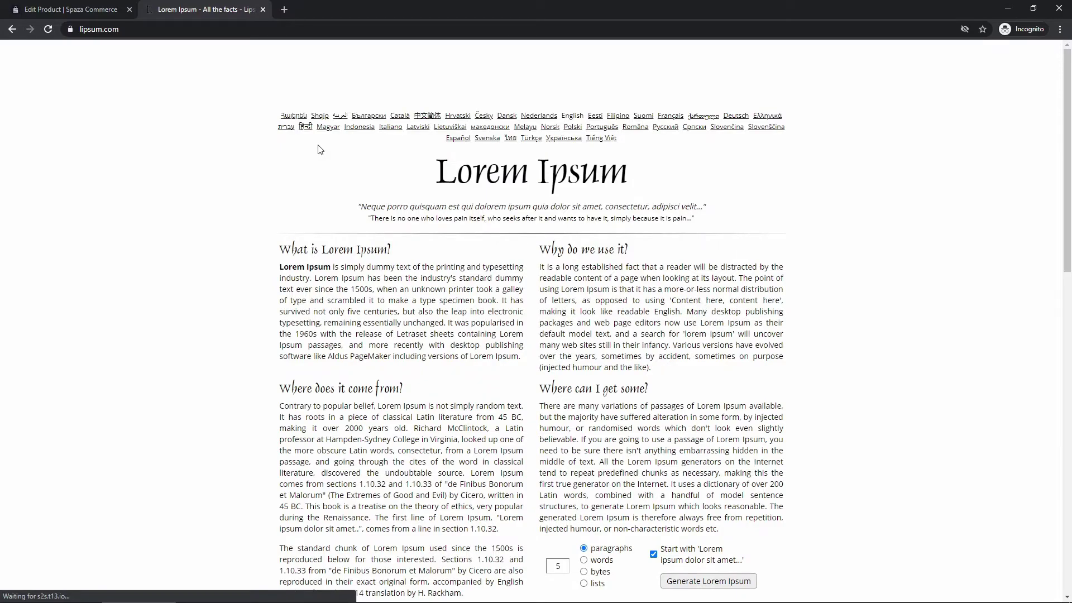
scroll(421, 254, down, 2)
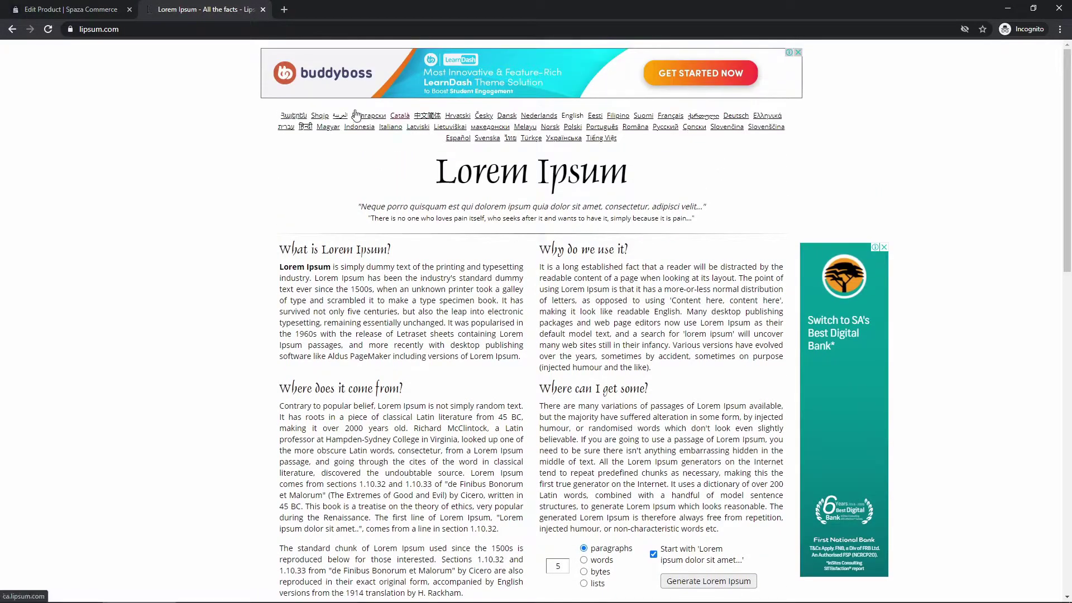
scroll(403, 334, down, 2)
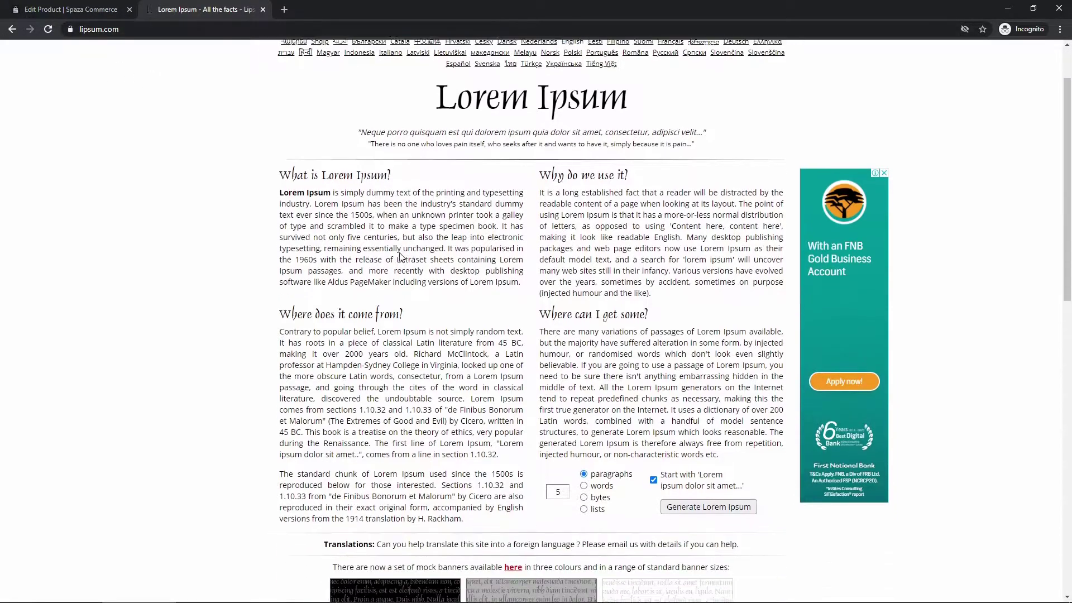
key(Return)
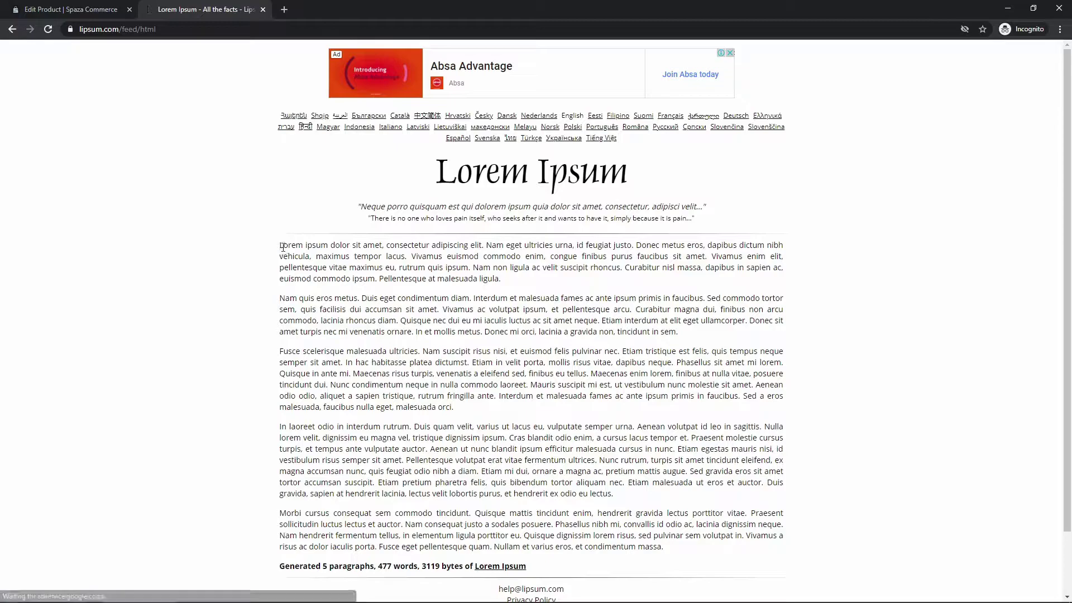
- Copy the first two generated Lorem Ipsum paragraphs into the product's description
drag(281, 246, 677, 333)
right_click(515, 316)
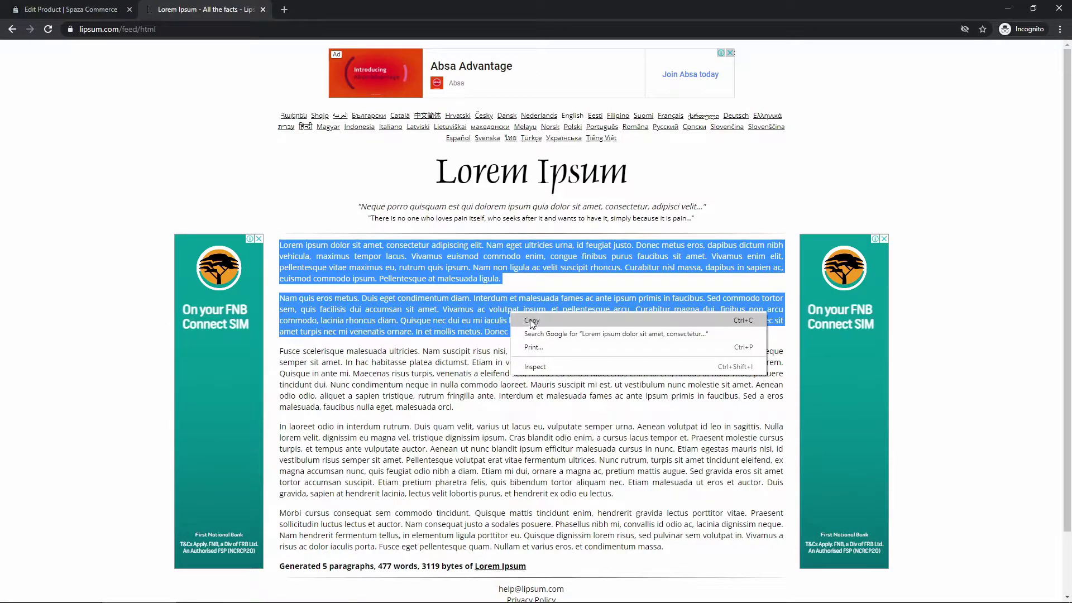
click(515, 317)
click(497, 293)
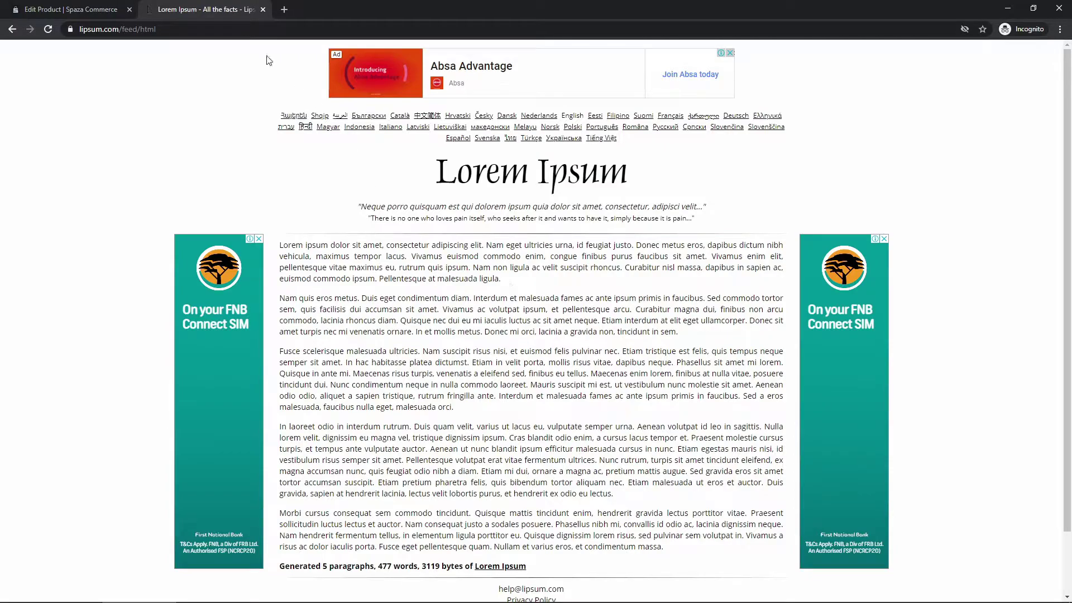
click(72, 9)
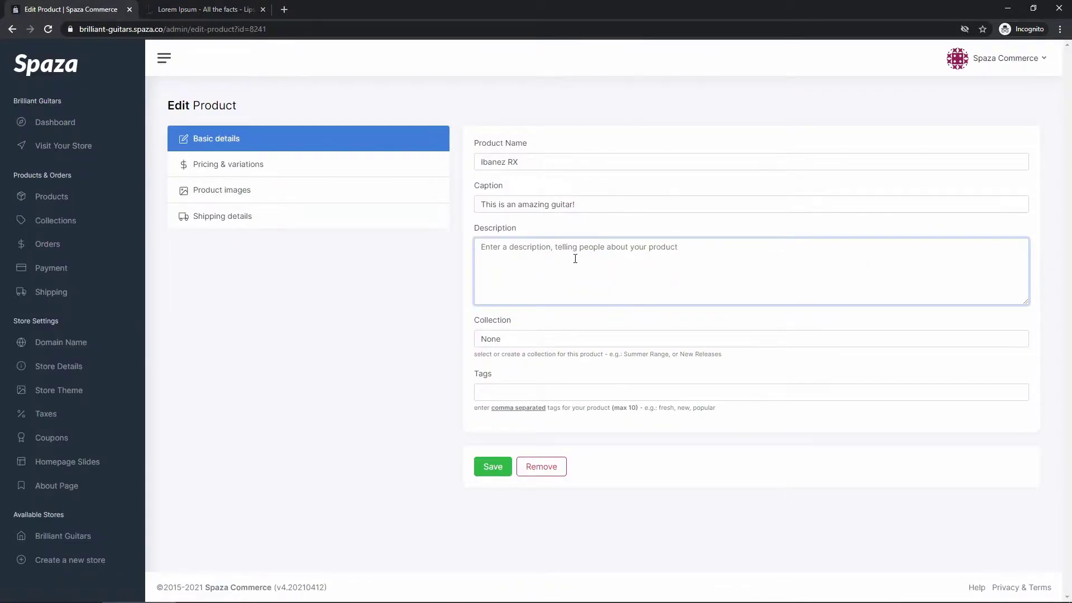
key(ctrl+v)
drag(1024, 278, 1020, 256)
scroll(599, 263, down, 1)
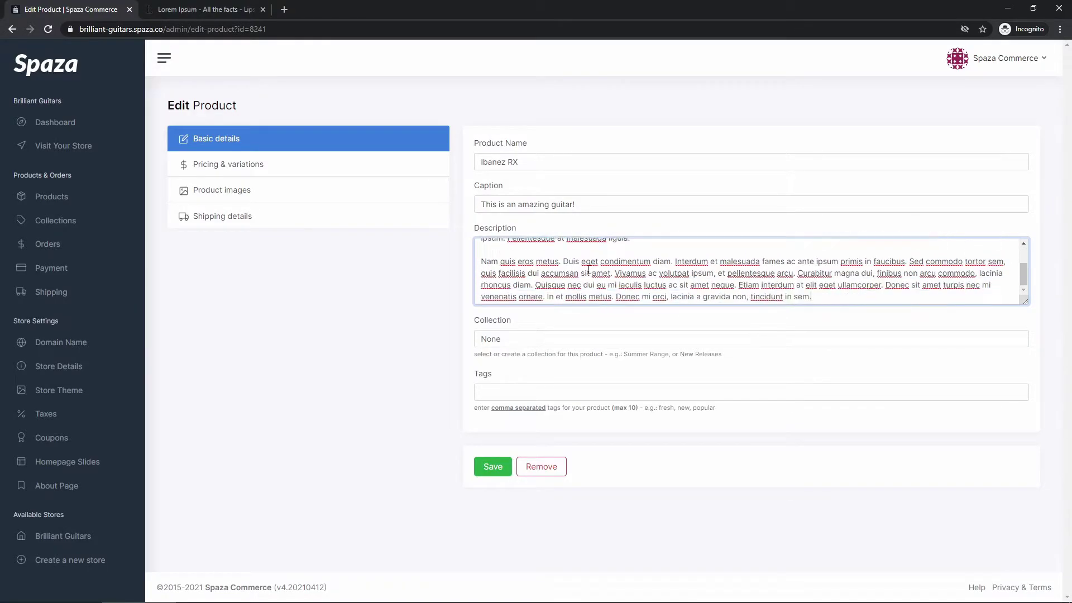
scroll(585, 270, up, 1)
click(462, 294)
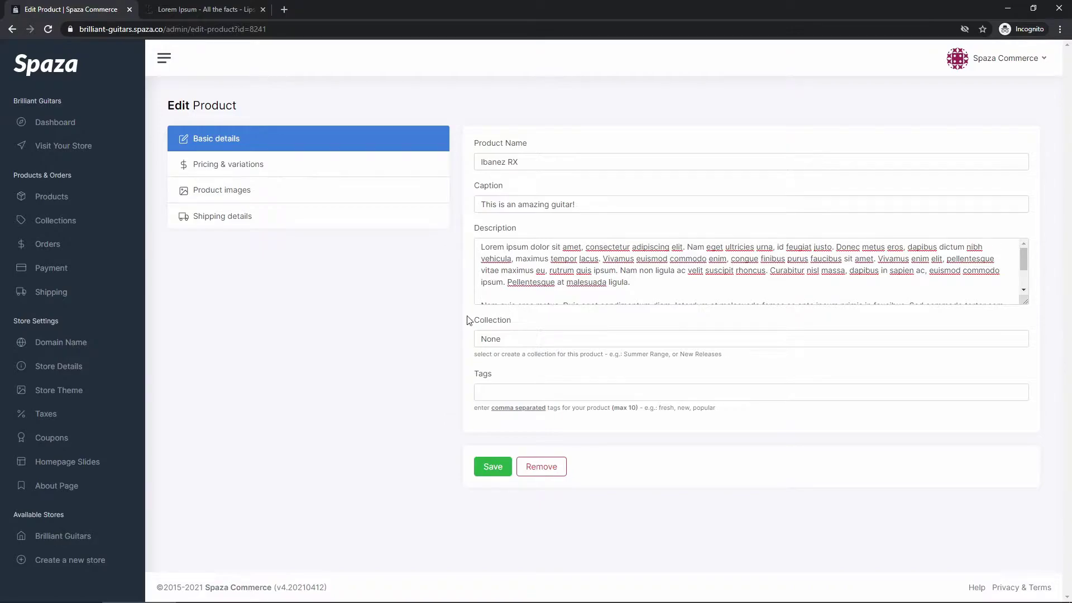
- Assign the product to a new collection named "Electric Guitars"
click(527, 340)
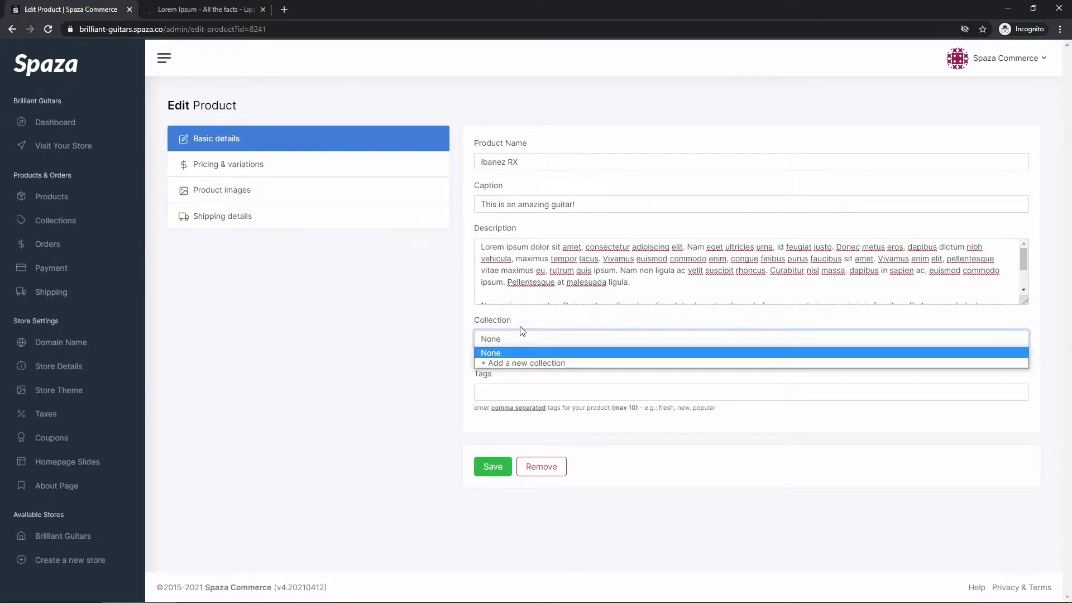
click(507, 363)
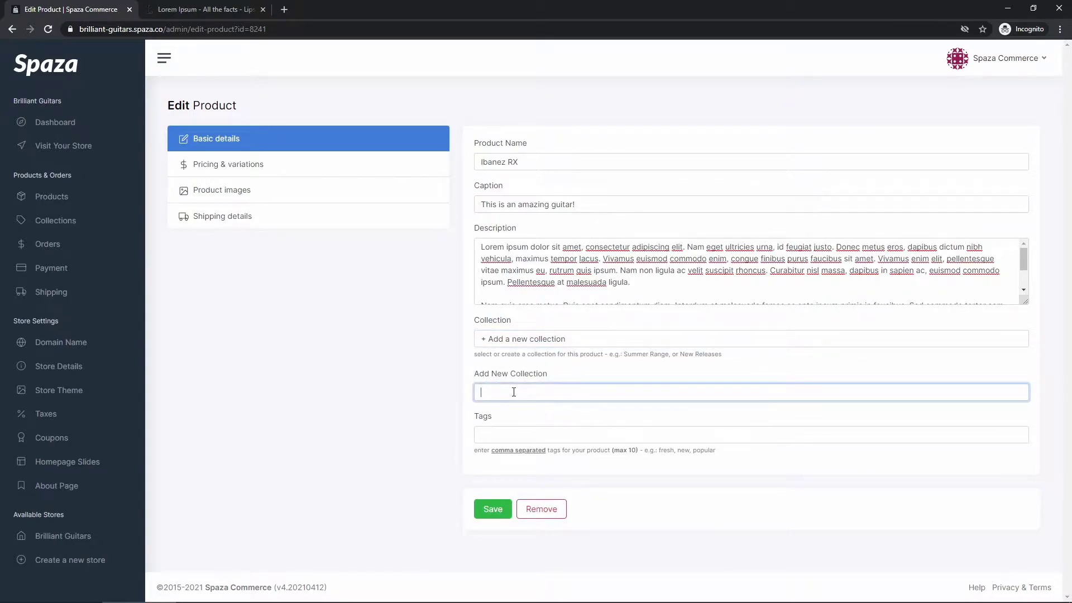
text(Electric Guitars)
click(576, 371)
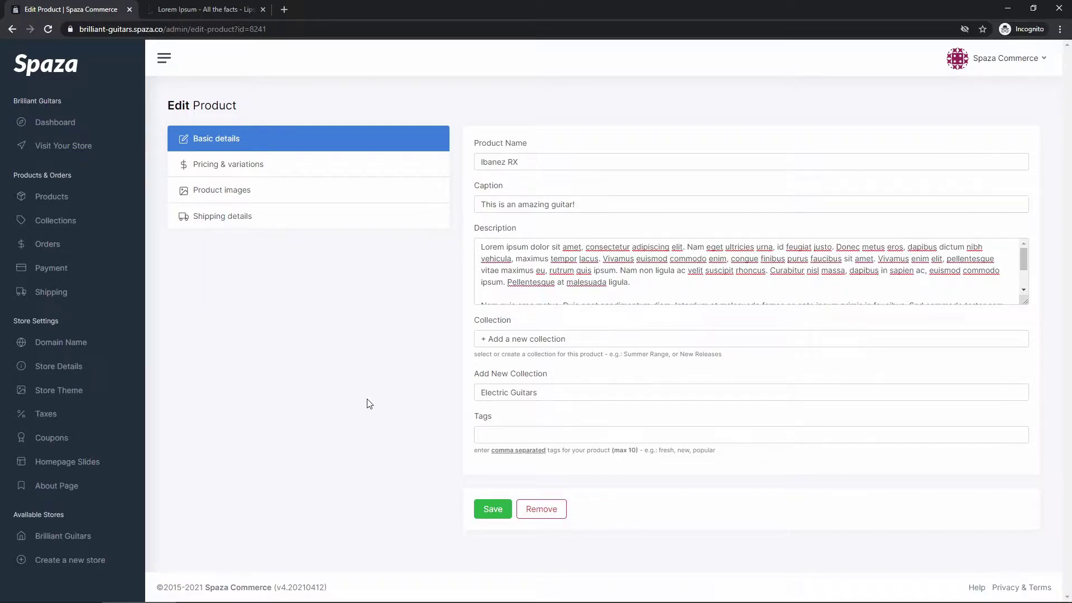
- Add the tags "beginner" and "electric" to the product
click(482, 434)
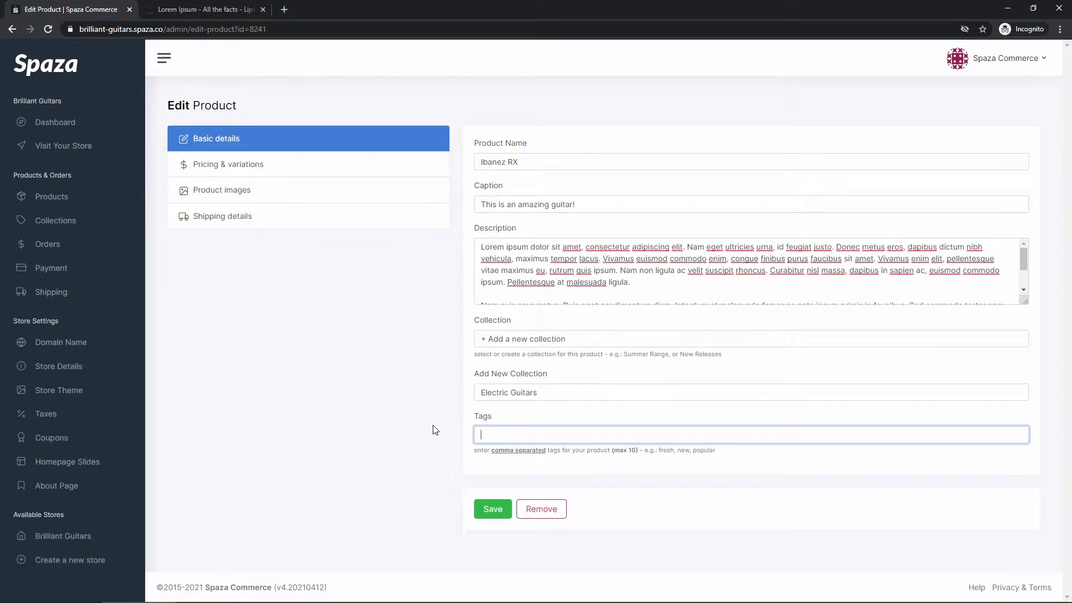
text(beginner)
key(Return)
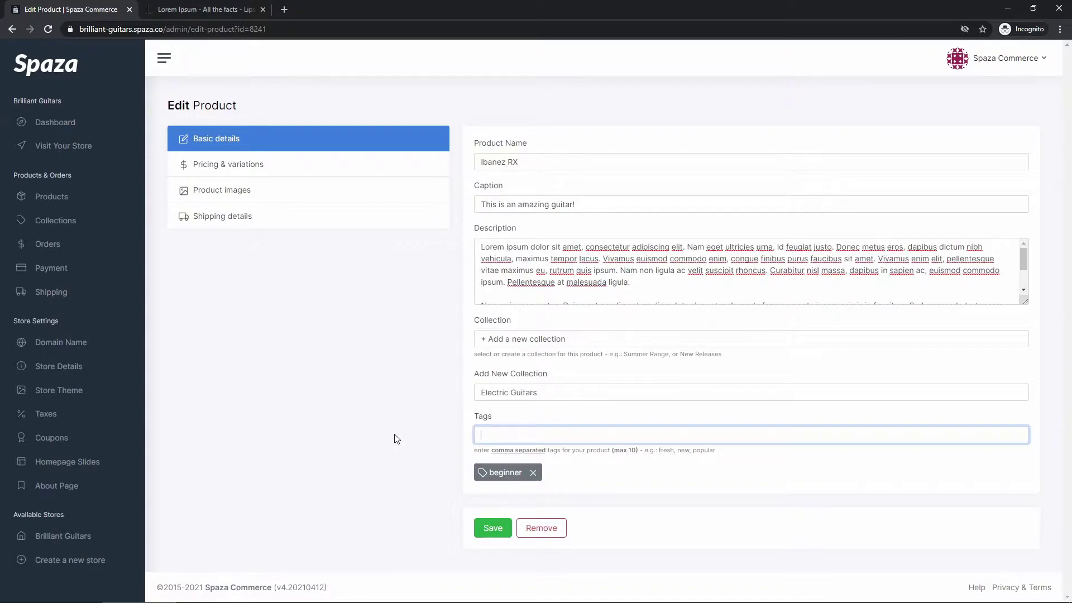
text(ec)
key(BackSpace)
text(lectric)
key(Return)
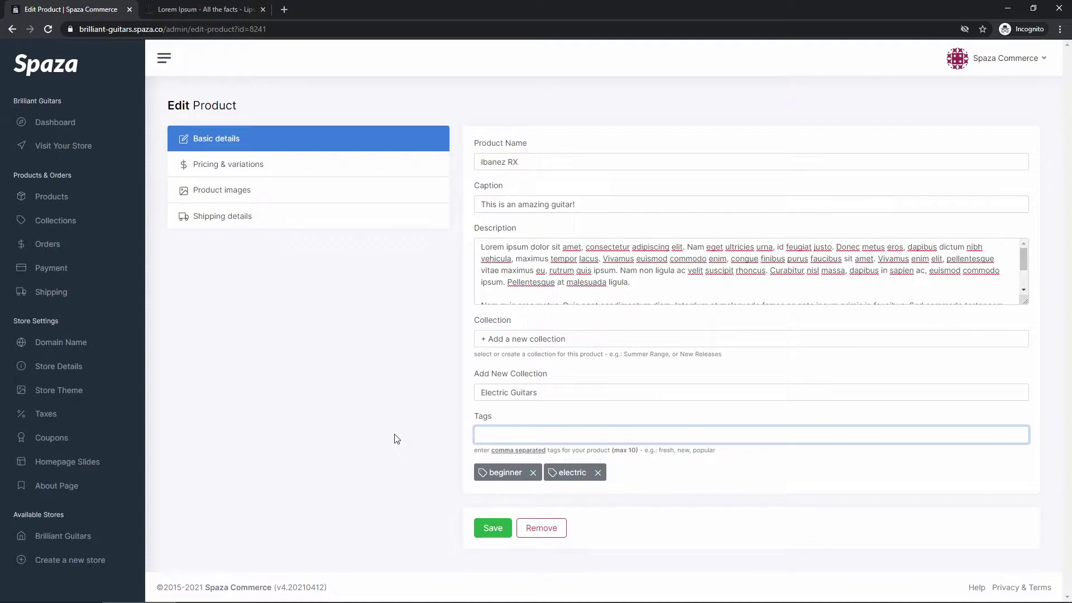
text(cheap)
key(Return)
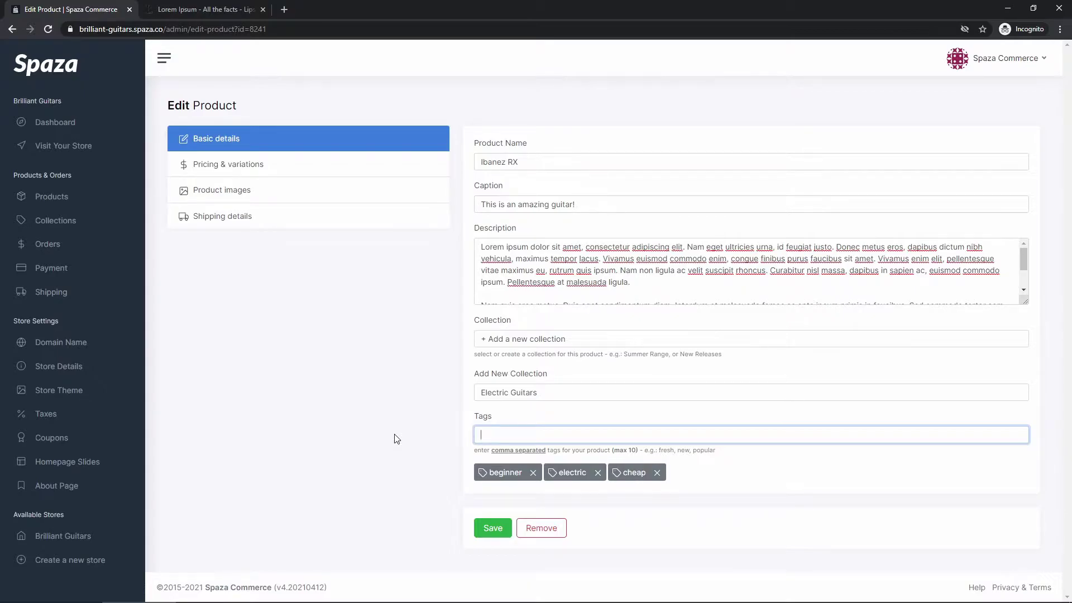
click(657, 472)
- Add the tag "affordable" to the product
text(affor)
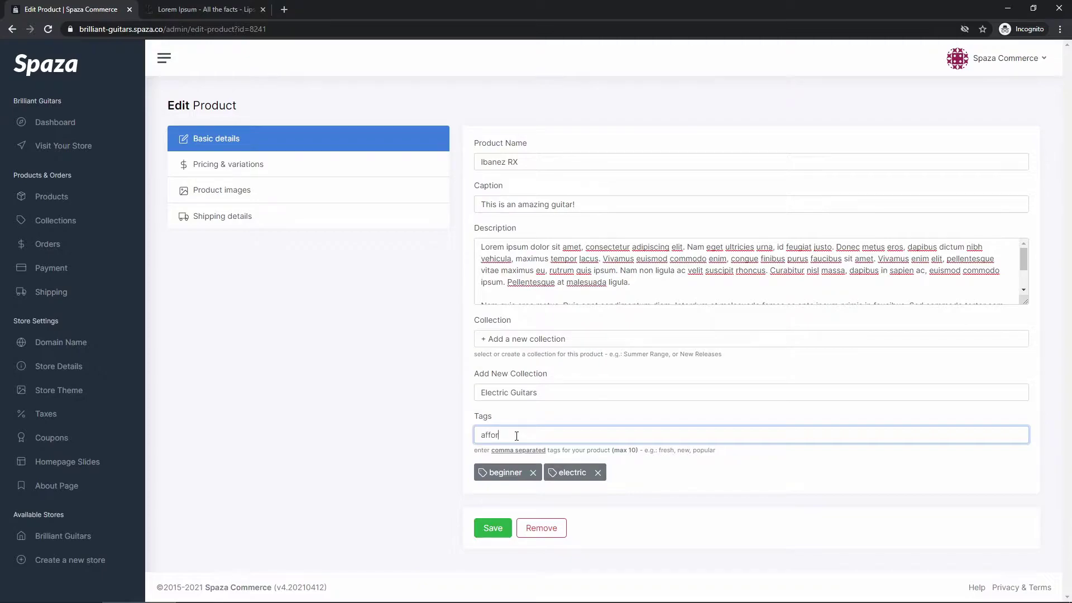
text(dable)
key(Return)
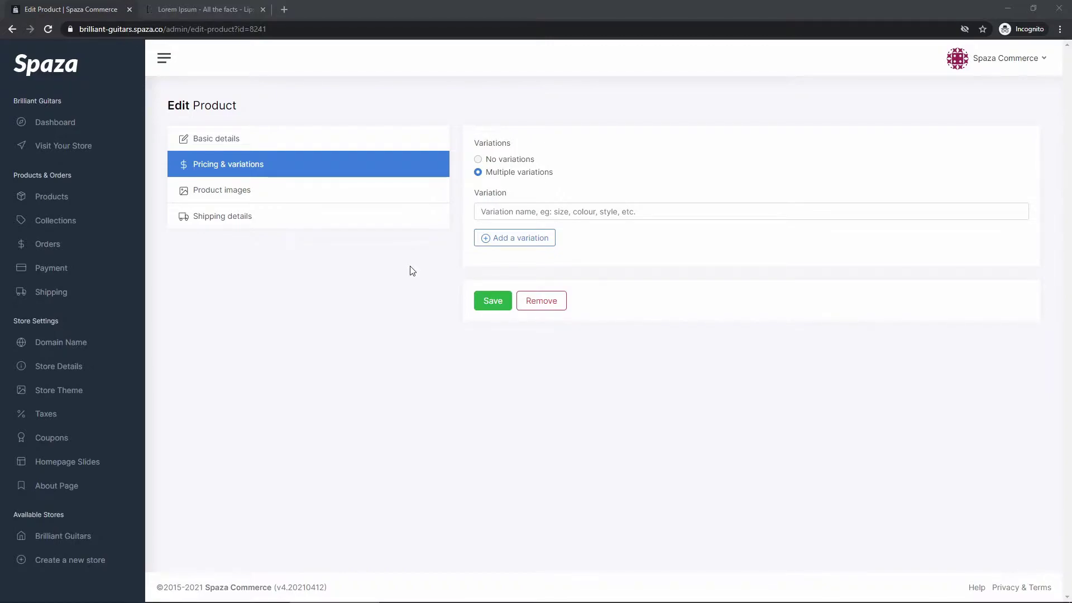
- Switch to Notepad and review the T-shirt example's sizes and colours beside the product's variation settings
key(alt+Tab)
key(alt+Tab)
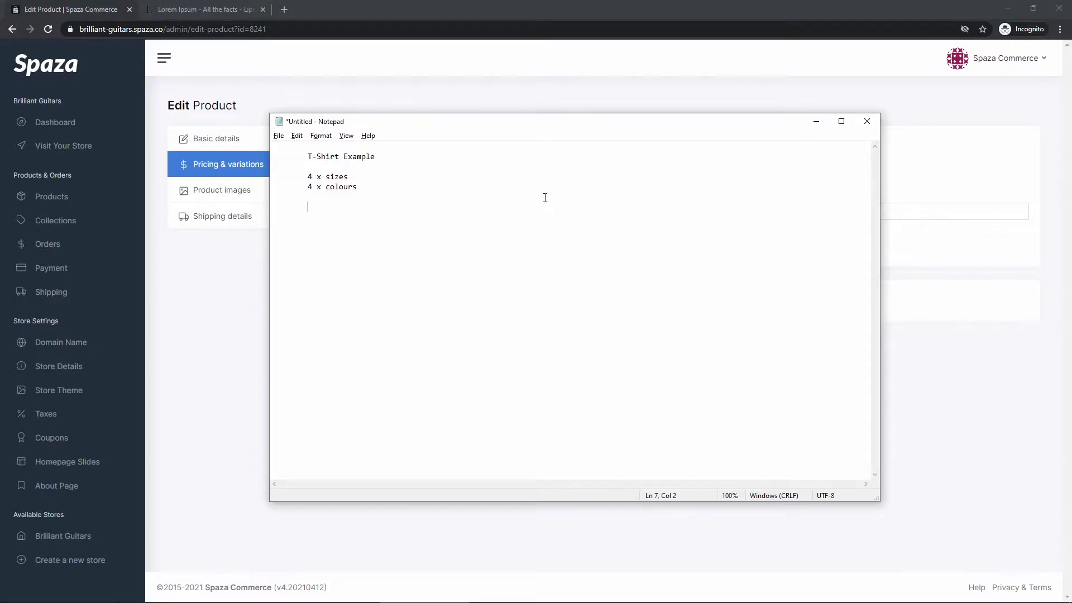
drag(538, 127, 688, 259)
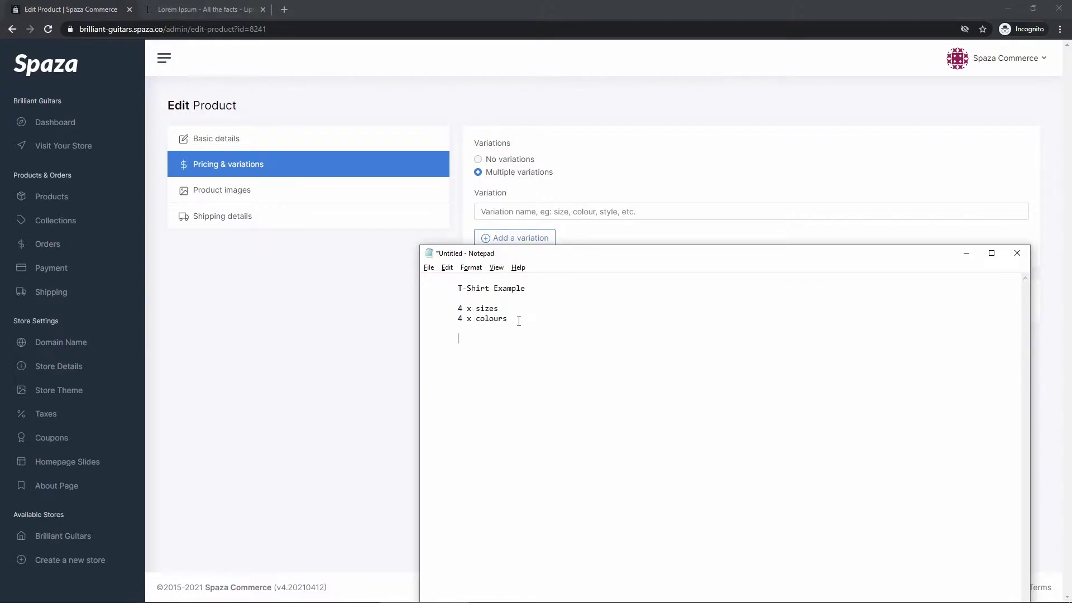
drag(547, 258, 613, 277)
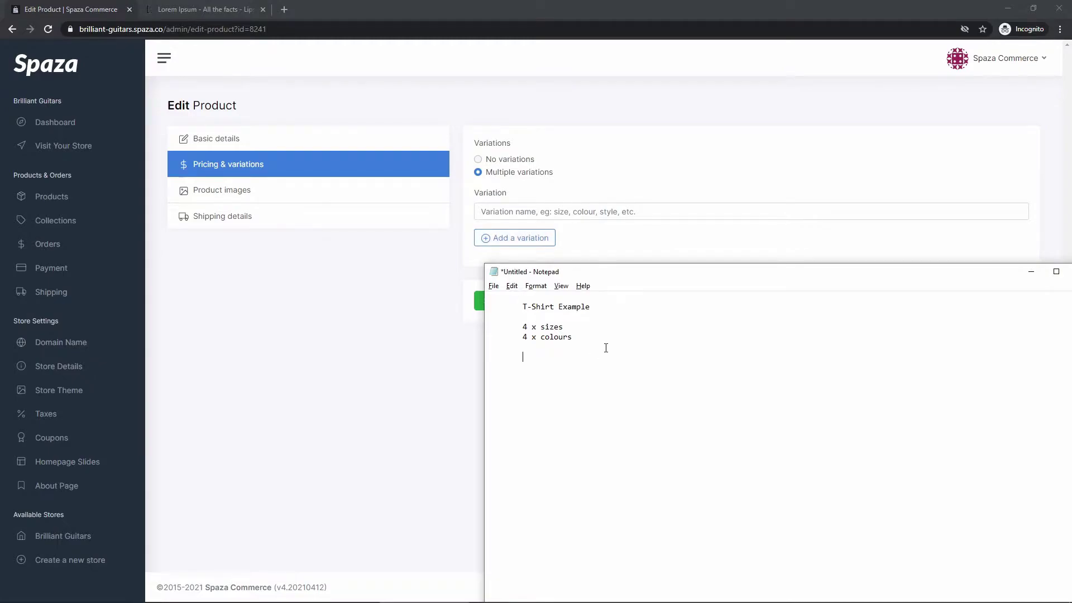
drag(522, 337, 571, 337)
click(561, 326)
drag(522, 327, 564, 327)
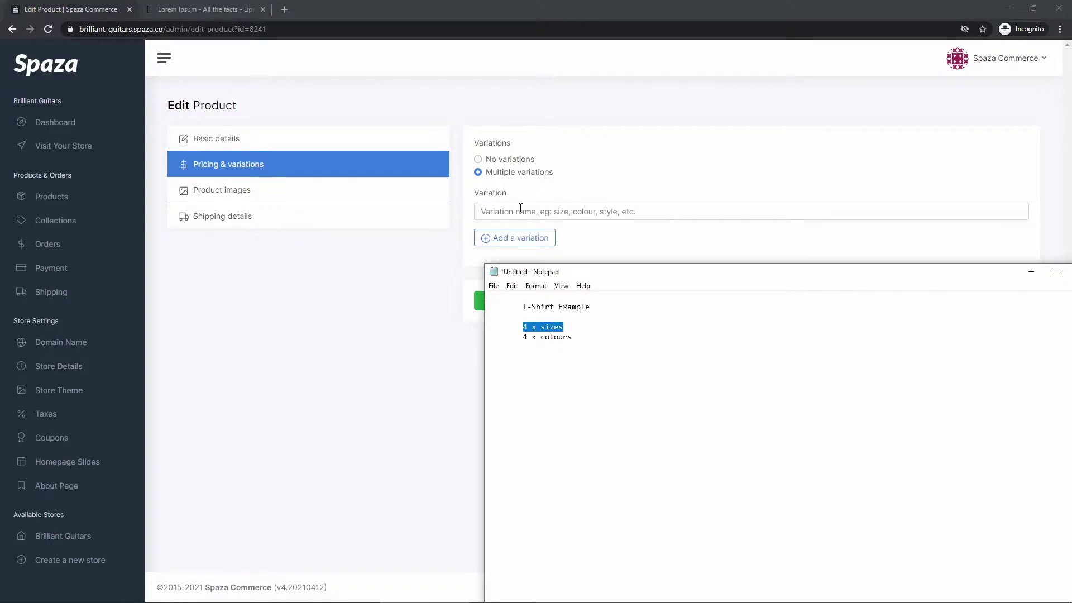
- Enter "Size" as the product's variation name
click(529, 211)
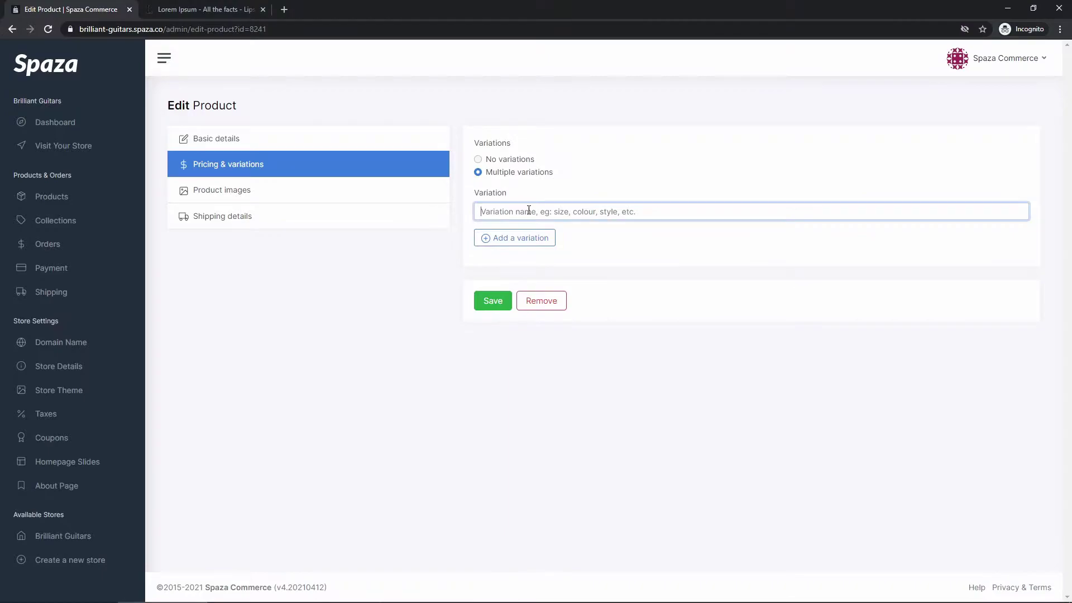
text(Size)
click(467, 235)
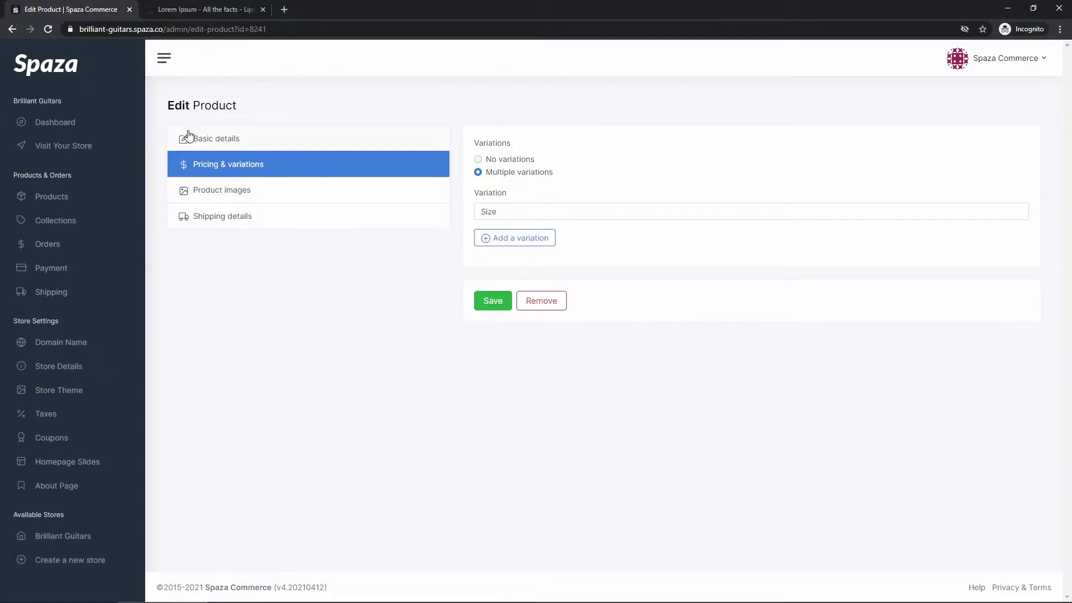
- Select the product name in the basic details and place the Notepad window just below that field
click(207, 147)
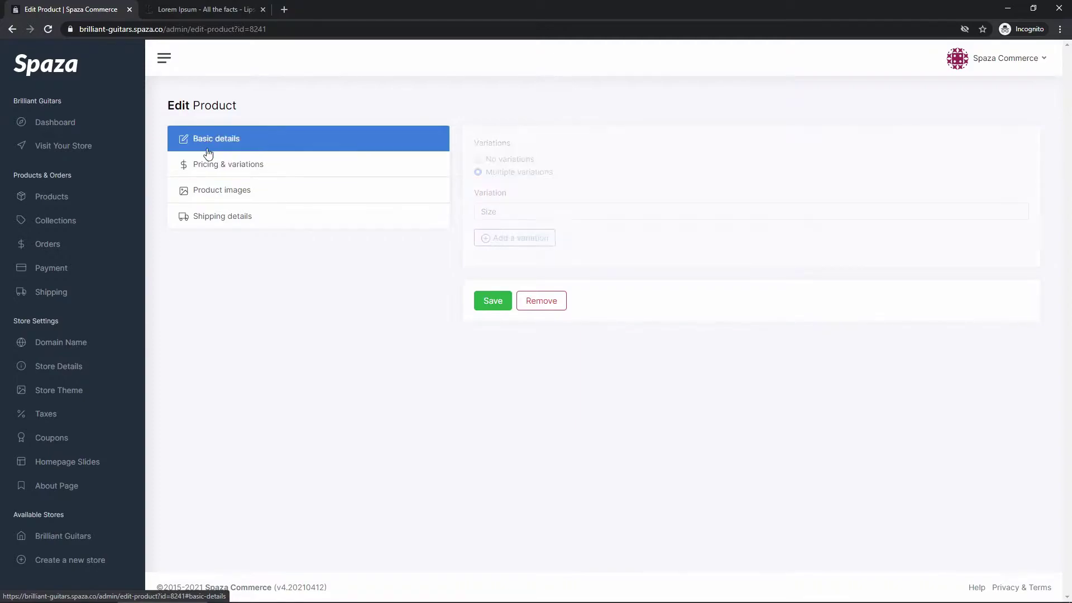
drag(520, 161, 471, 163)
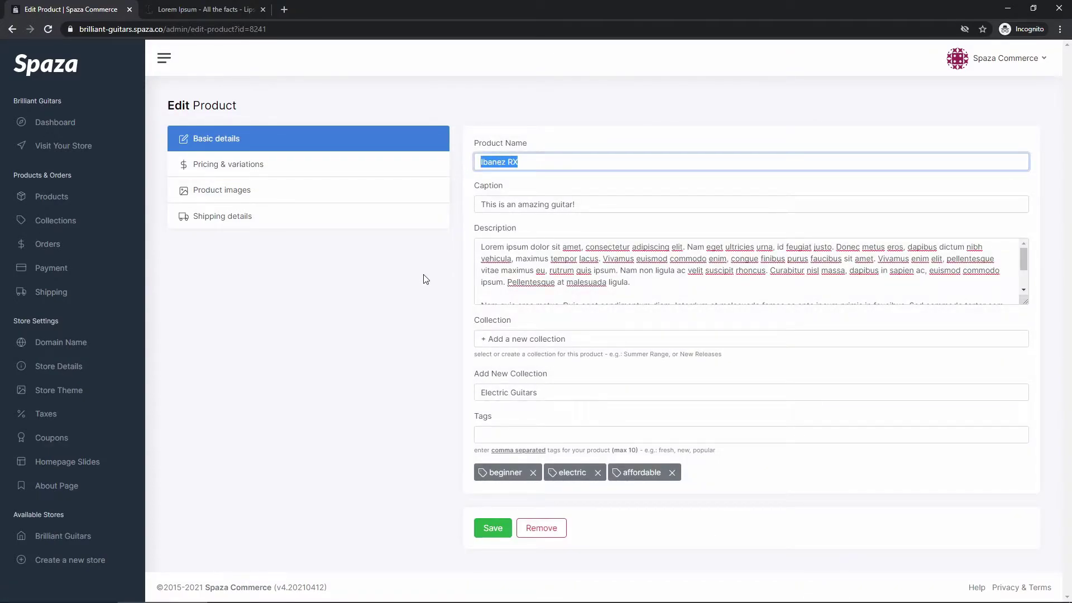
key(alt+Tab)
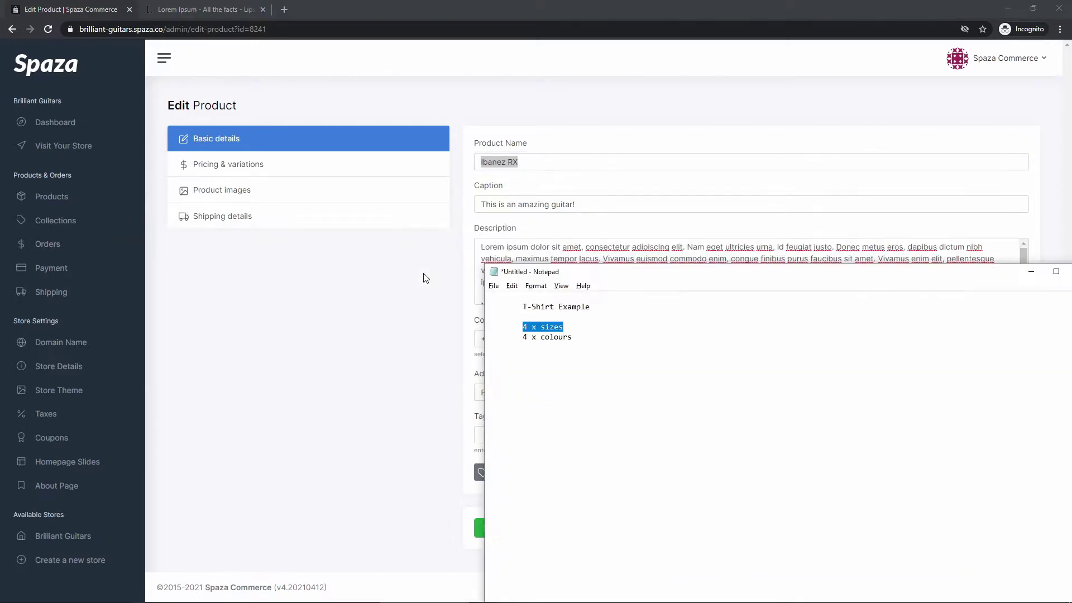
drag(580, 272, 546, 200)
drag(537, 264, 492, 265)
- List "Green shirt", "Blue shirt", "Orange shirt" and "White shirt" on separate lines below the T-shirt example in the notes
click(566, 266)
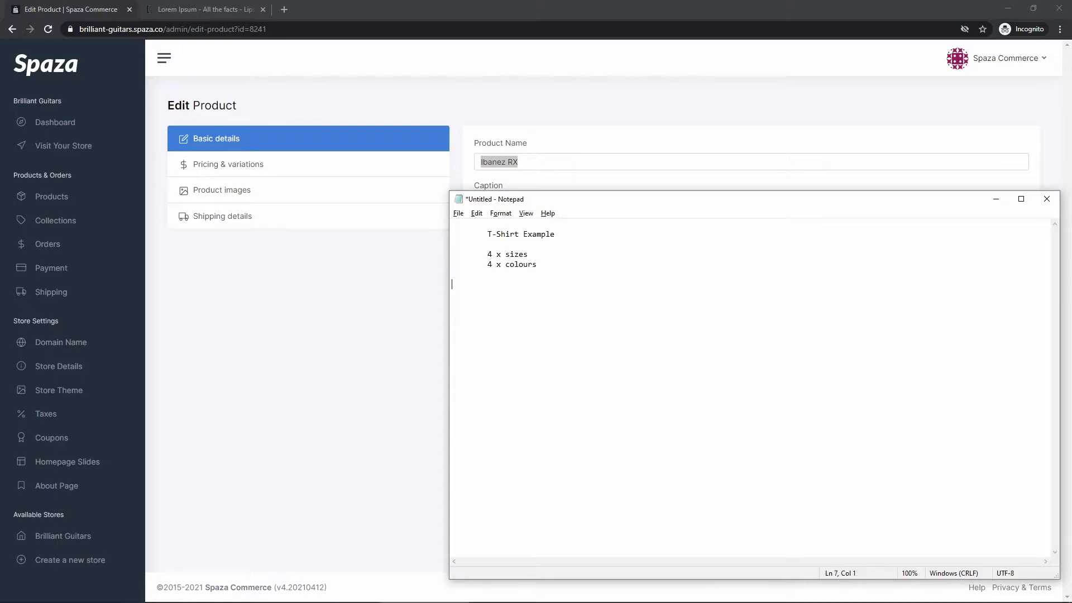
text(Green shirt)
text(Blue s)
text(o)
key(BackSpace)
text(hirt)
key(Return)
text(Orange shirt)
key(Return)
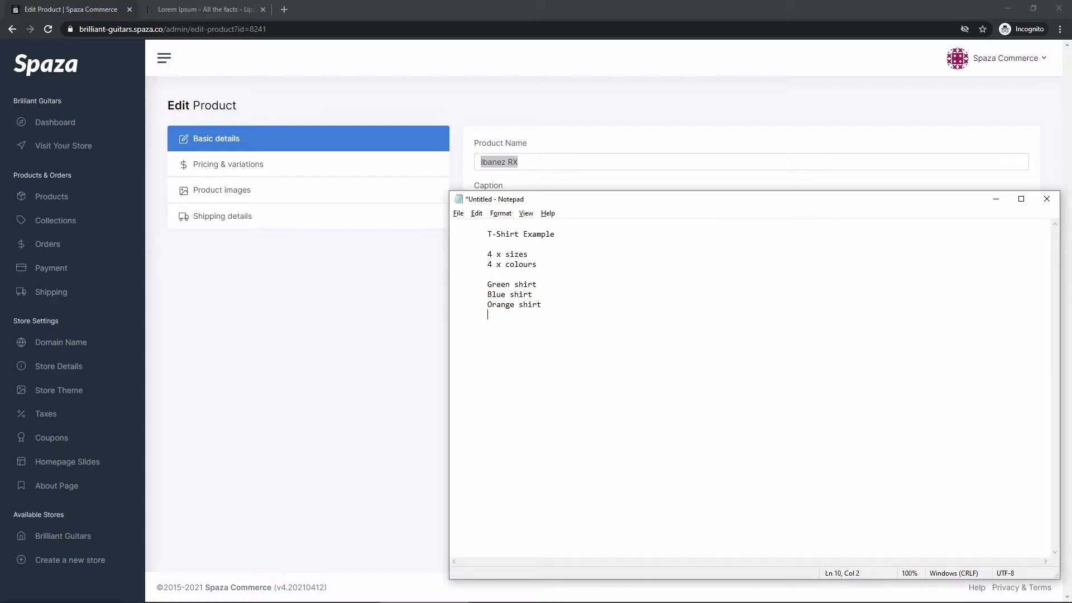
text(White shirt)
drag(483, 284, 539, 314)
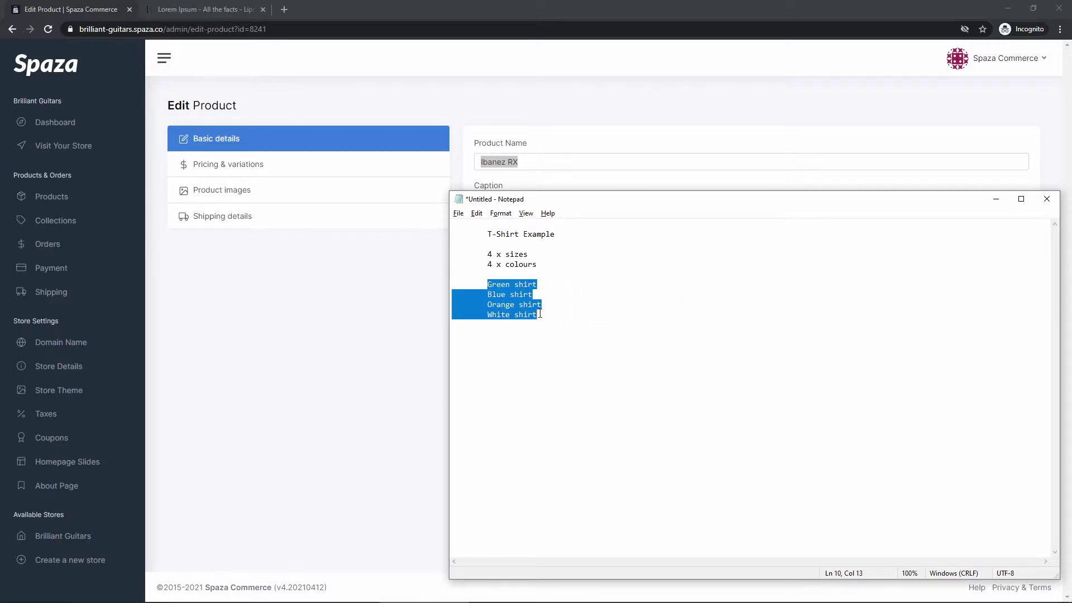
click(540, 314)
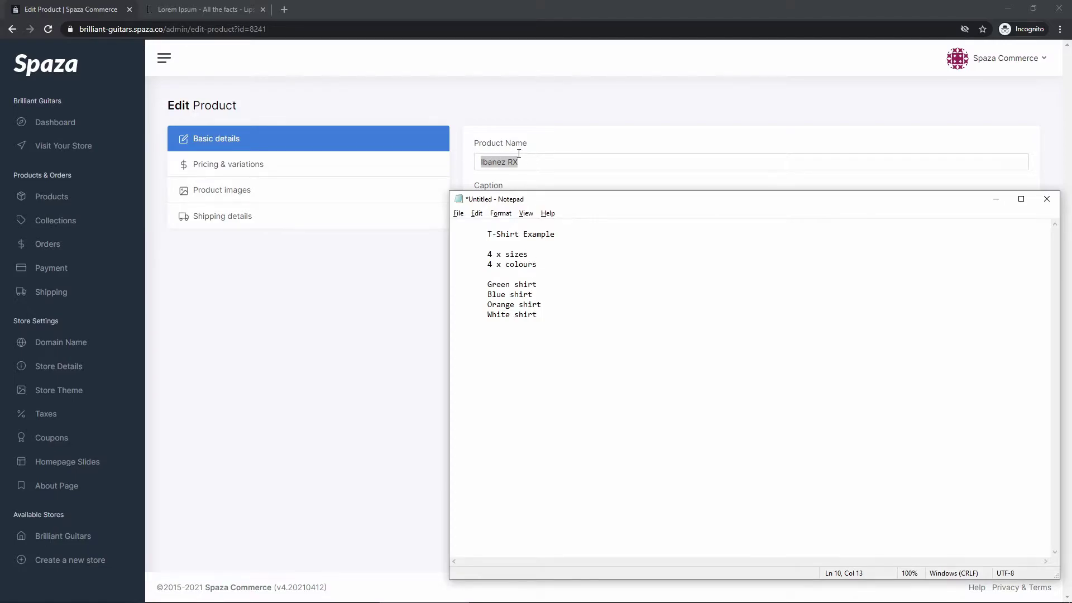
- Replace the product name with "Green shirt" copied from the notes and view the product's pricing and variations
double_click(506, 285)
drag(506, 284, 525, 285)
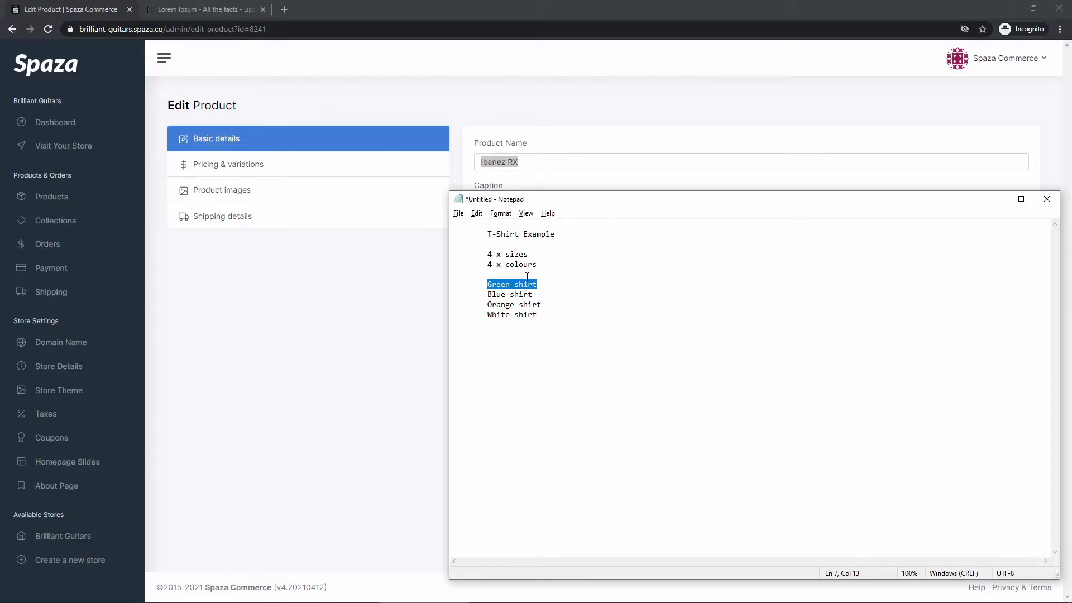
key(ctrl+c)
key(alt+Tab)
key(ctrl+v)
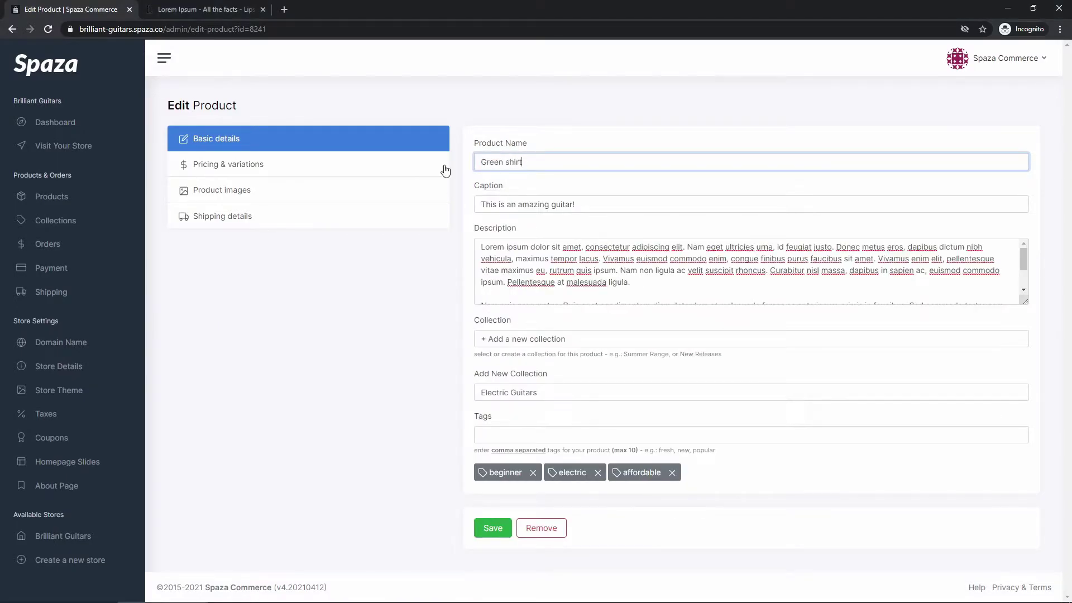
click(252, 163)
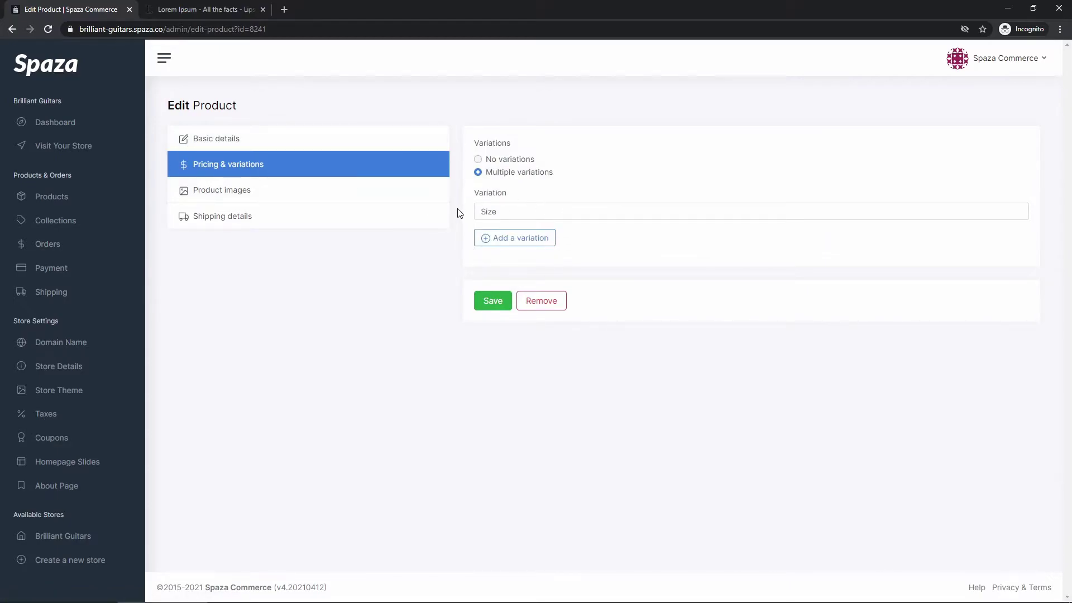
- Change the product name to "Blue shirt", return to its pricing and variations, and check the shirt list in the notes
click(233, 144)
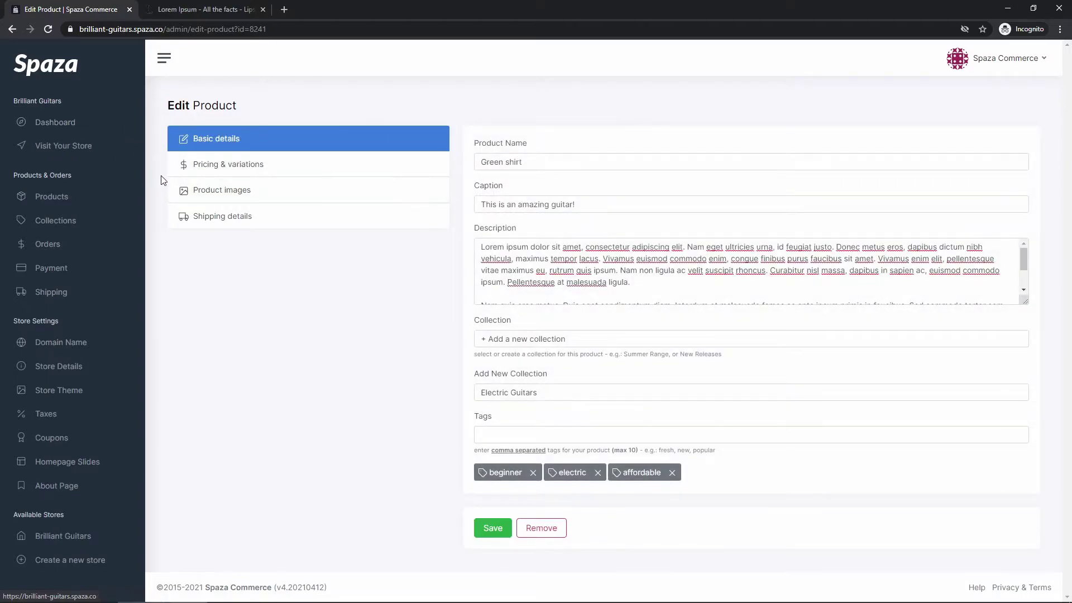
double_click(495, 162)
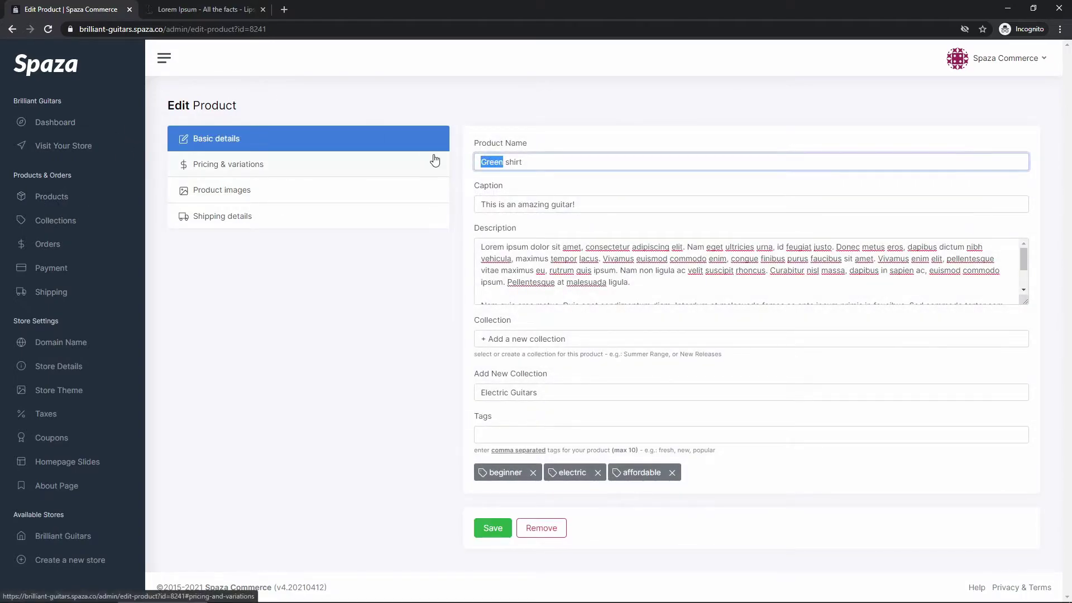
text(Blue)
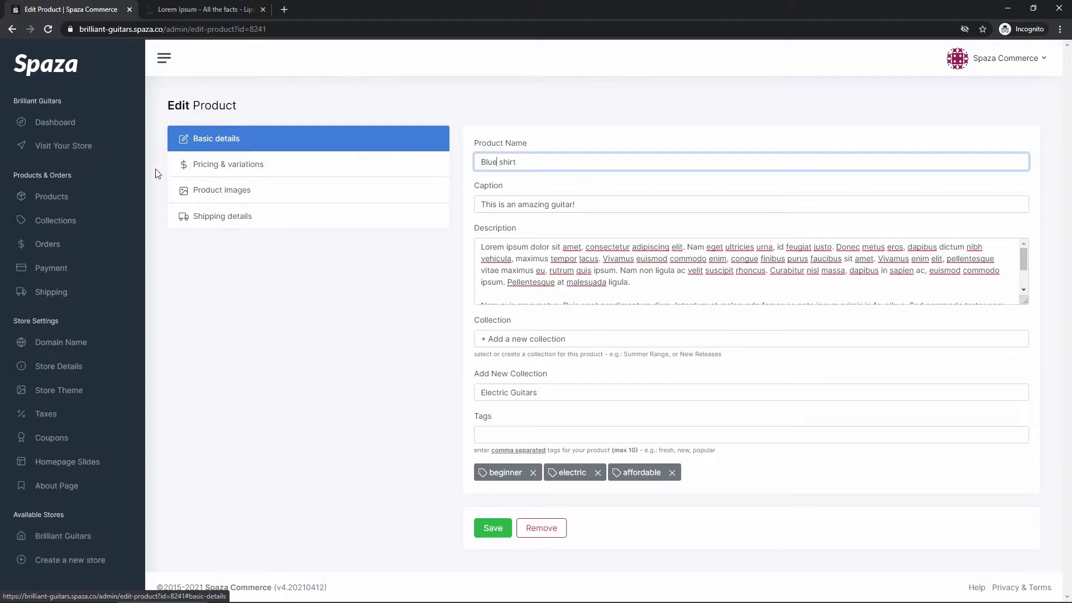
click(226, 164)
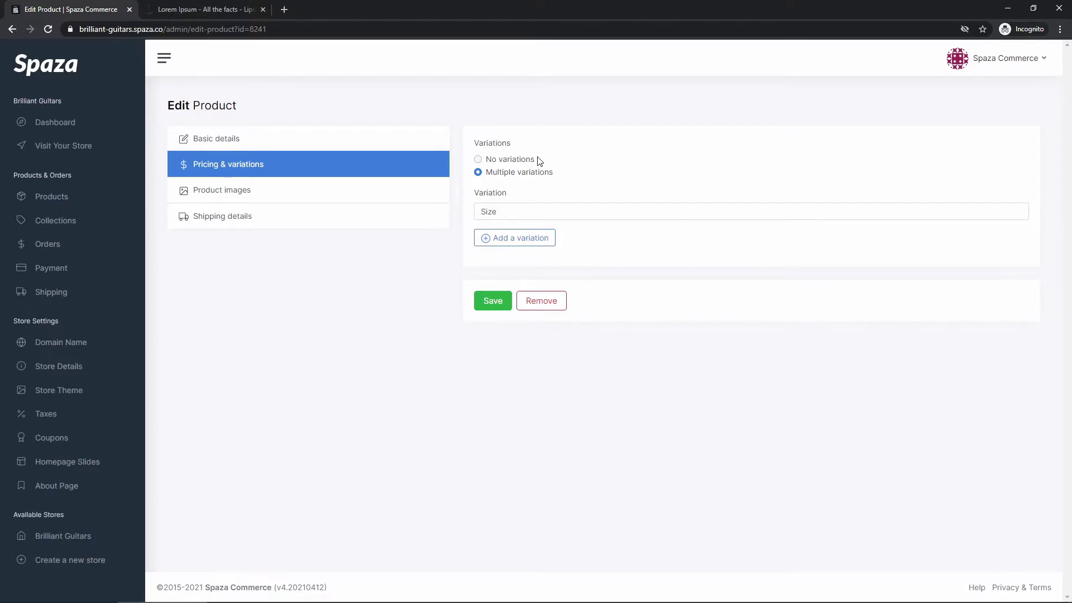
key(alt+Tab)
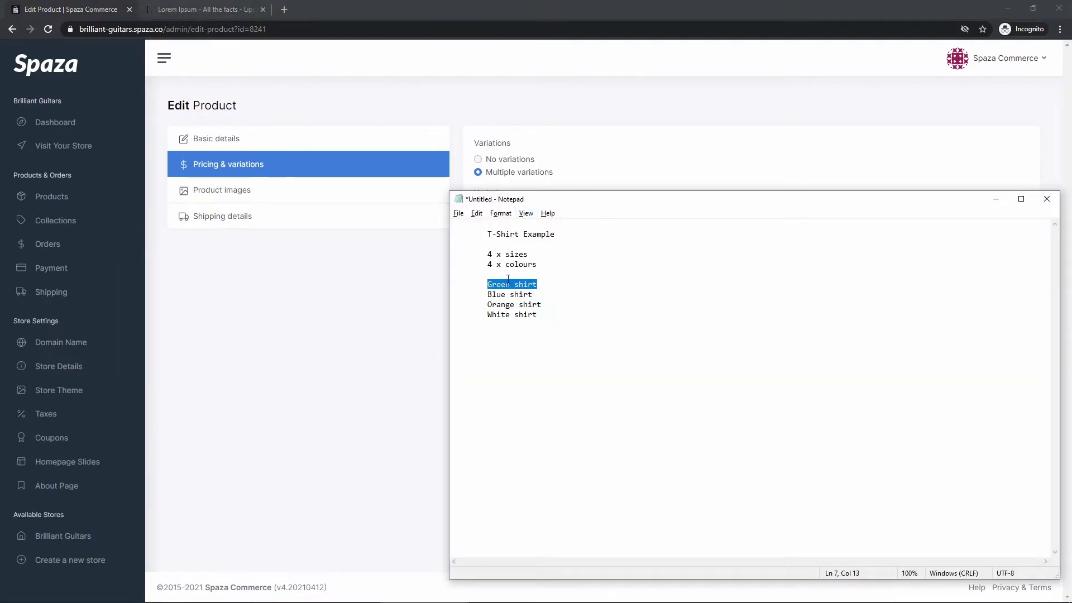
click(510, 276)
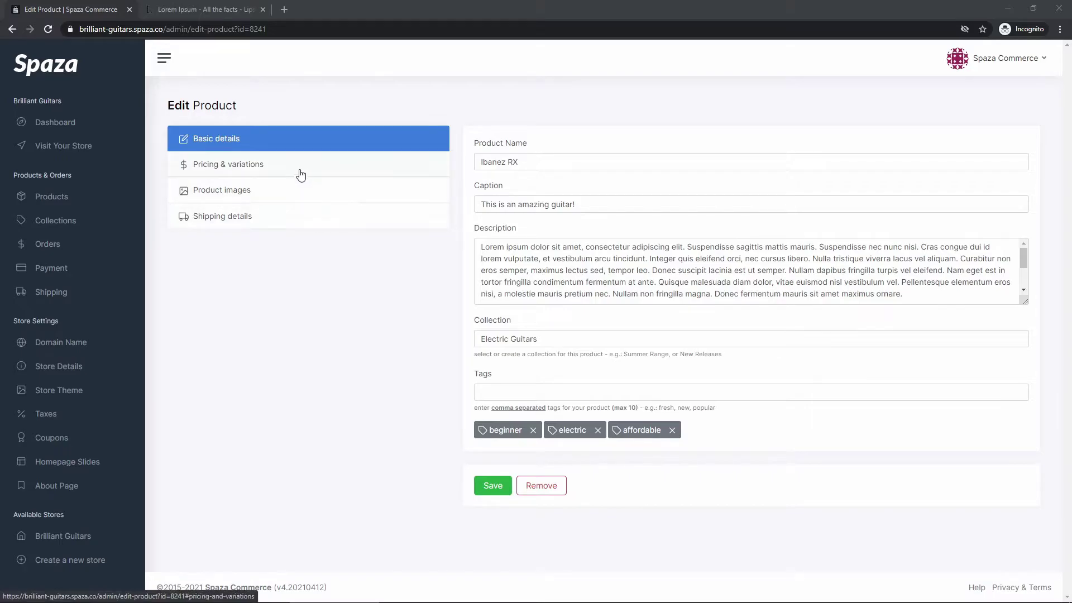
- Extend the product name to "Ibanez RX - 6 String Edition"
click(545, 161)
click(440, 257)
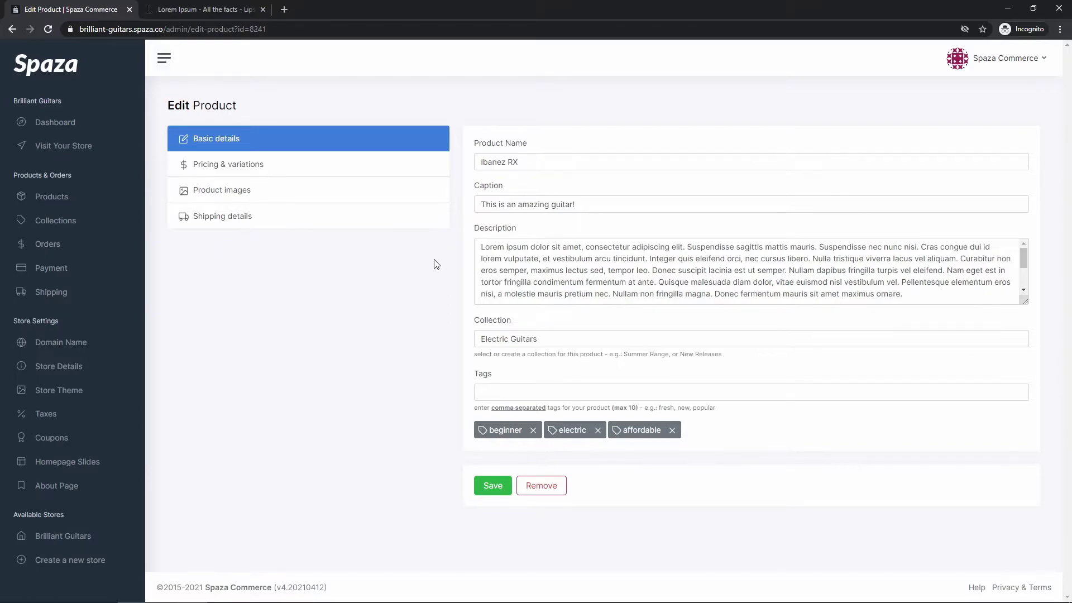
click(531, 163)
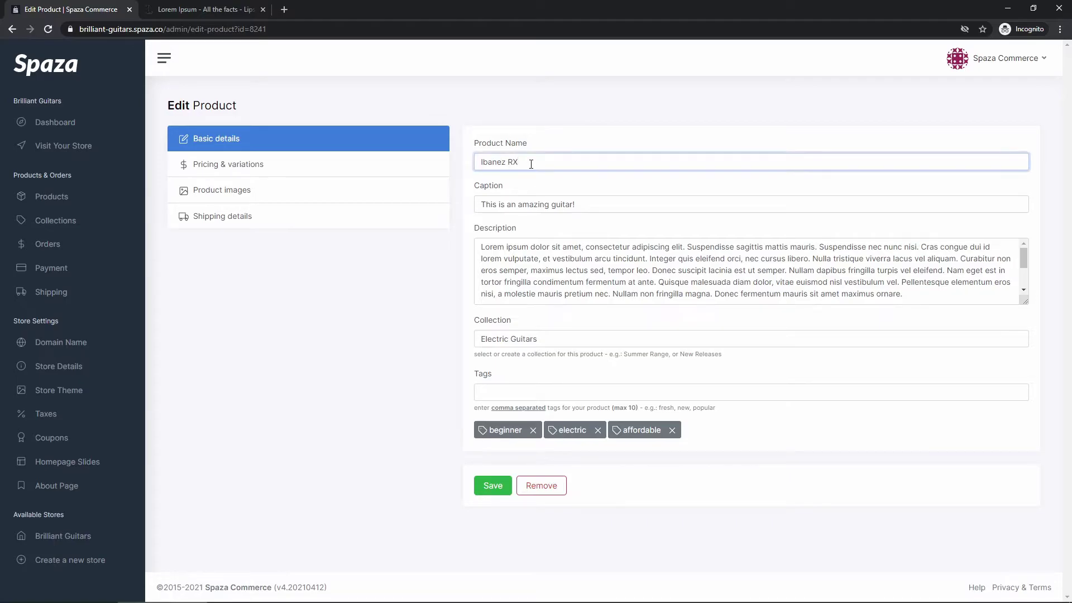
text(- 6-String Edition)
click(429, 263)
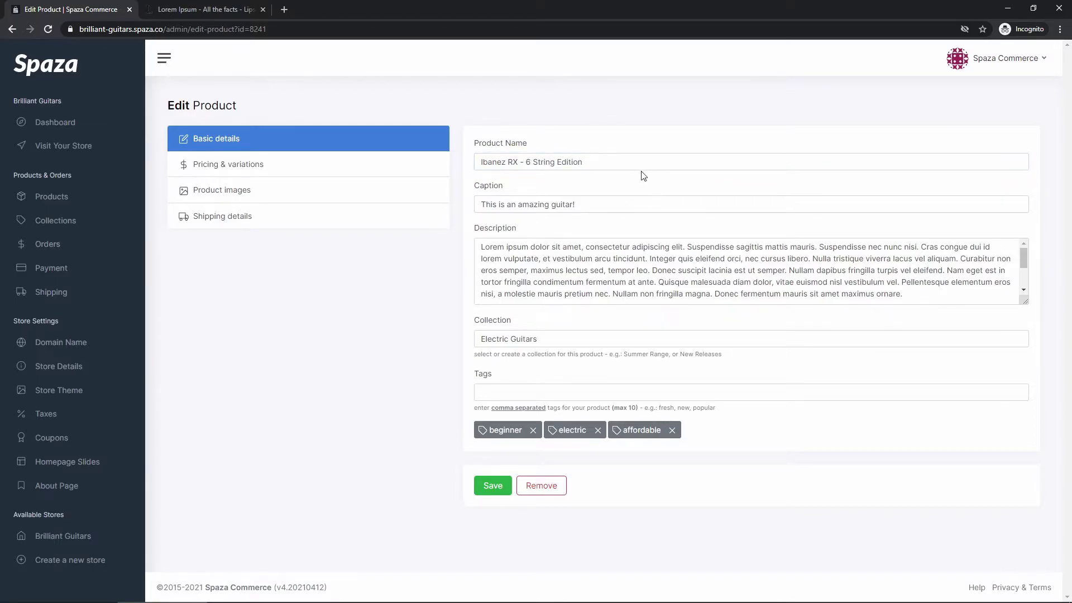
- Set the product's pricing to multiple variations and name the variation "Colour"
click(207, 166)
click(486, 173)
click(546, 211)
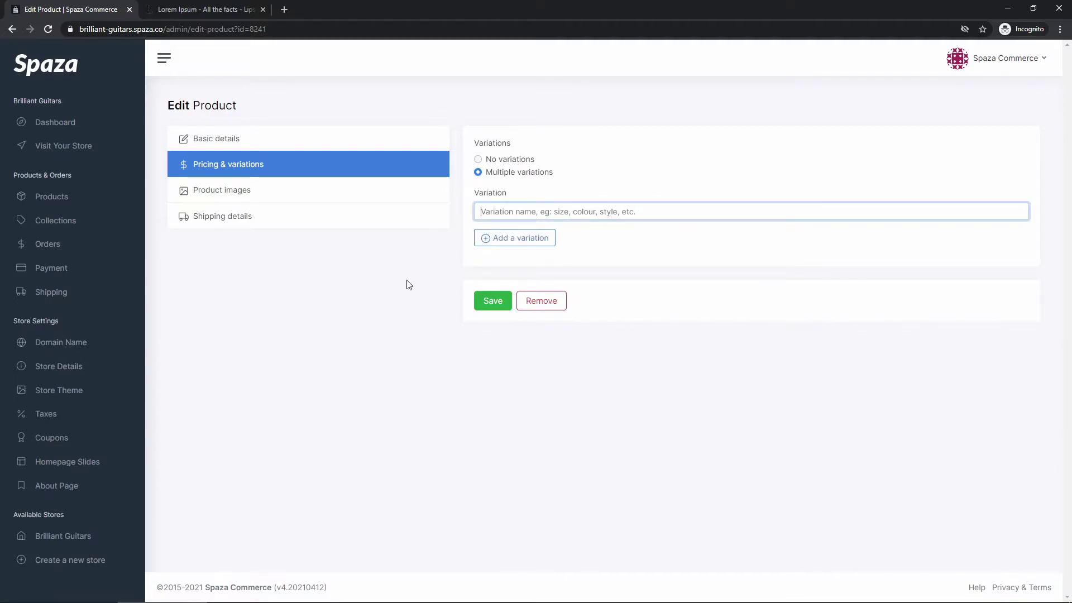
text(Colo)
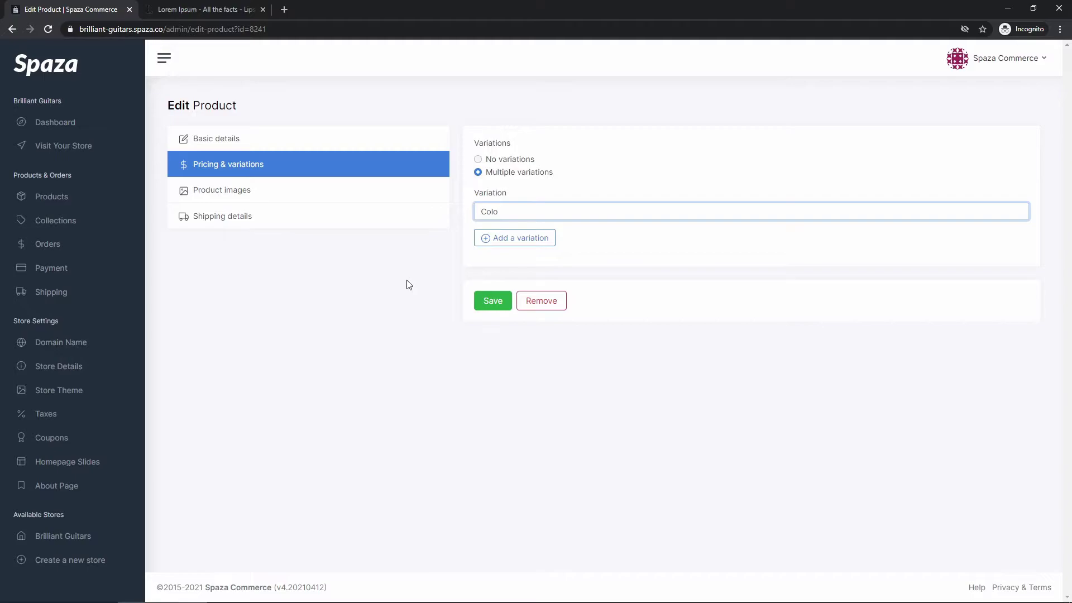
text(ur)
click(394, 297)
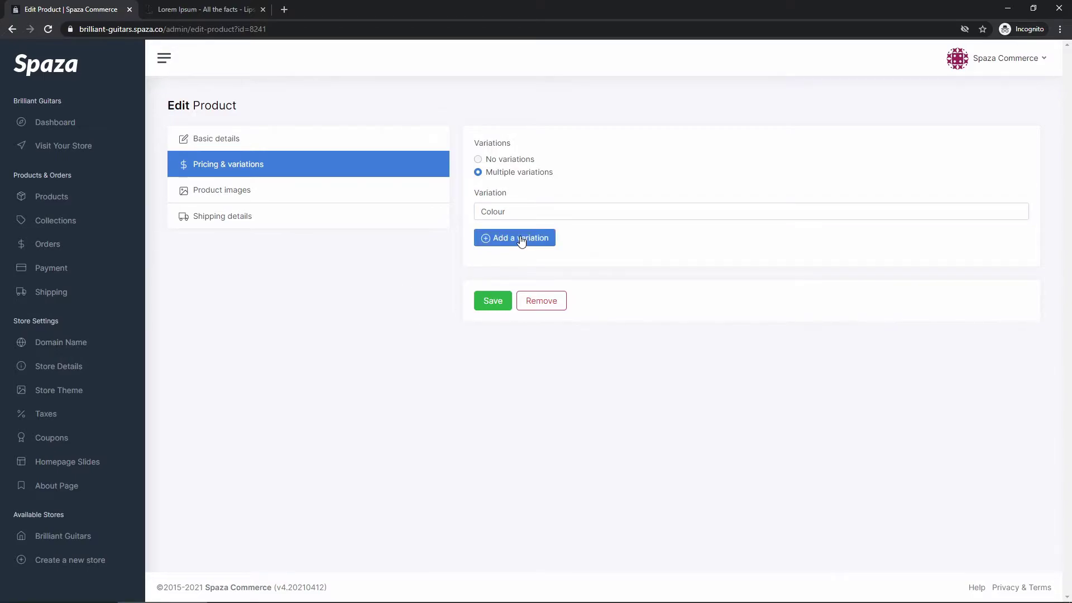
- Add a "White" colour variation with an available stock of 10 and a price of 4000
click(491, 239)
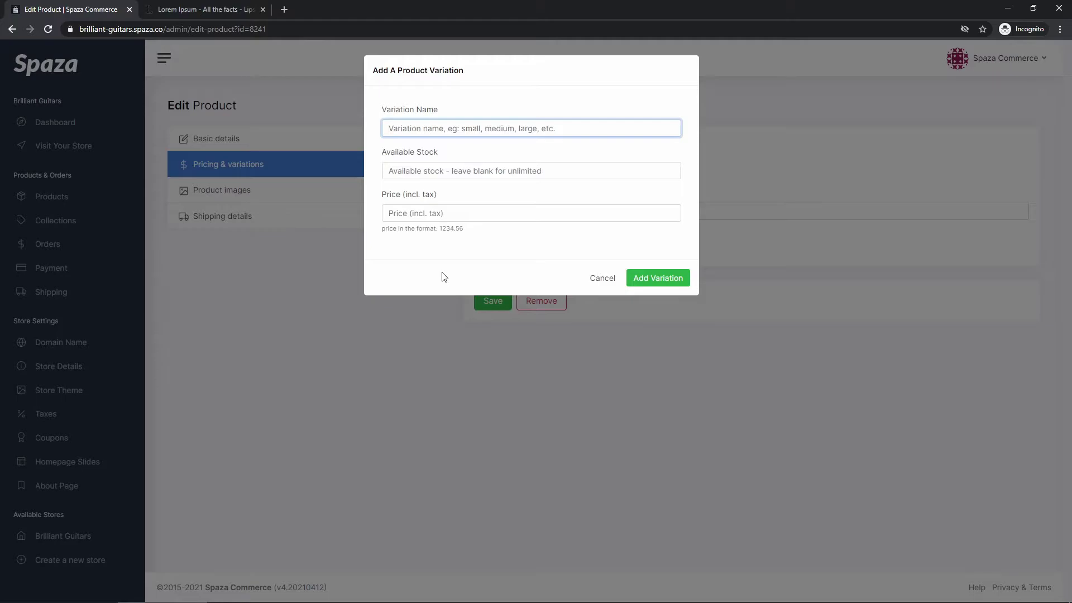
text(White)
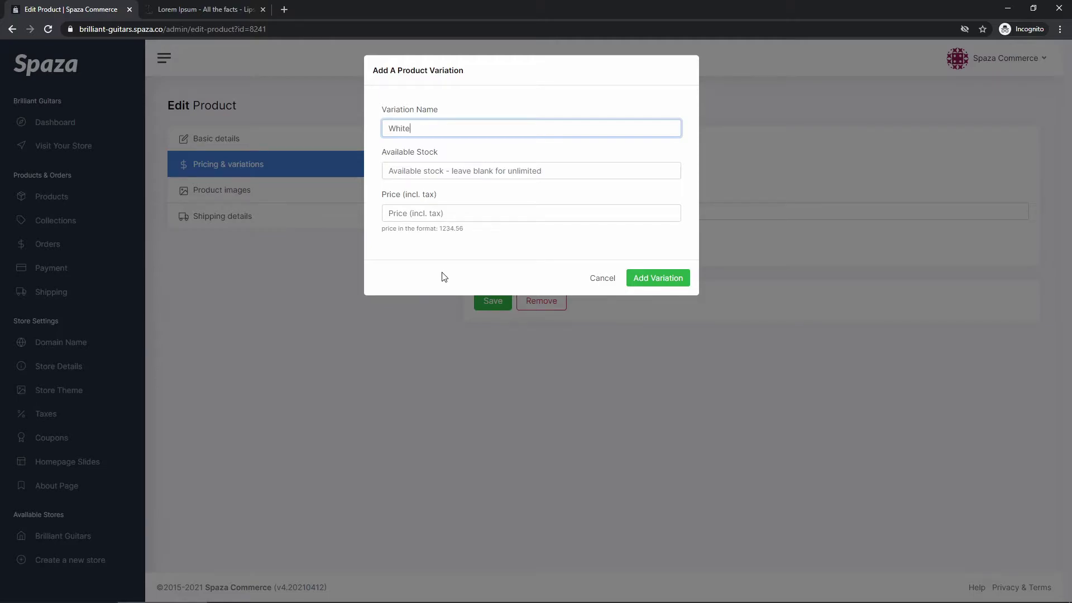
key(Tab)
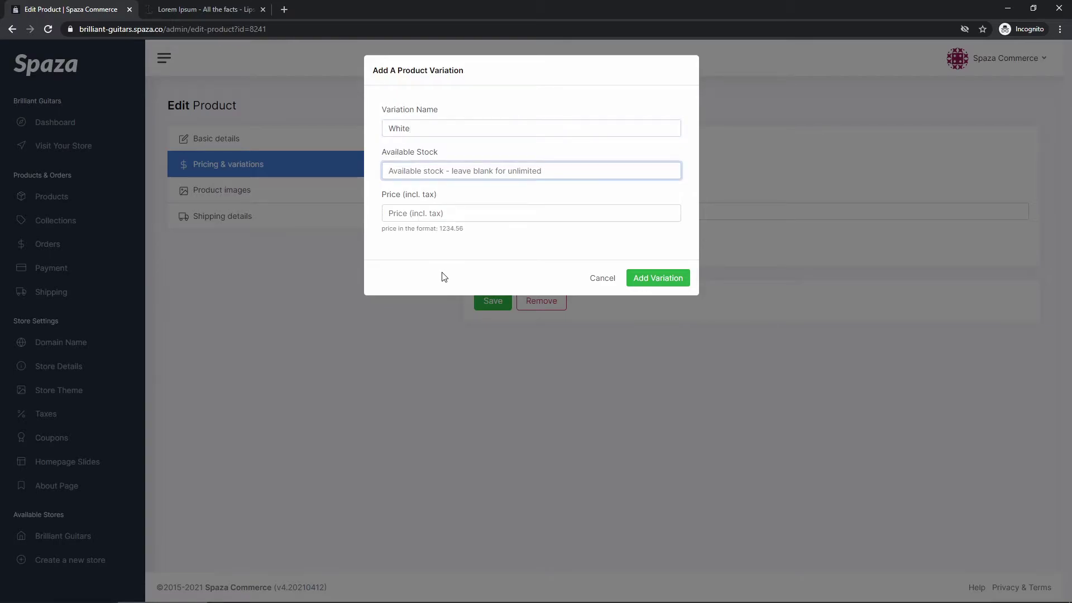
text(10)
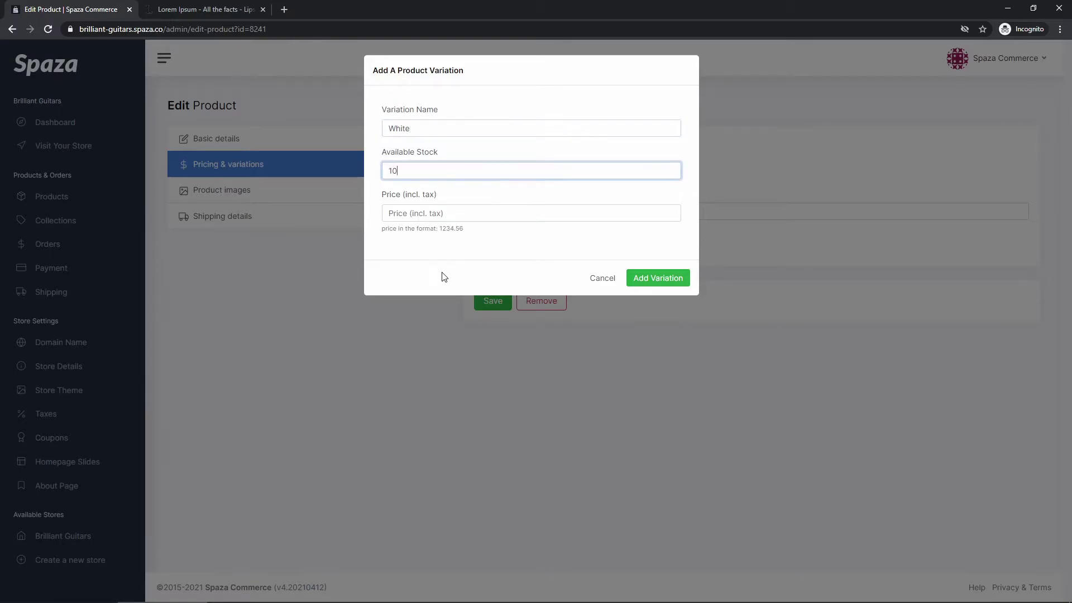
key(Tab)
text(4000)
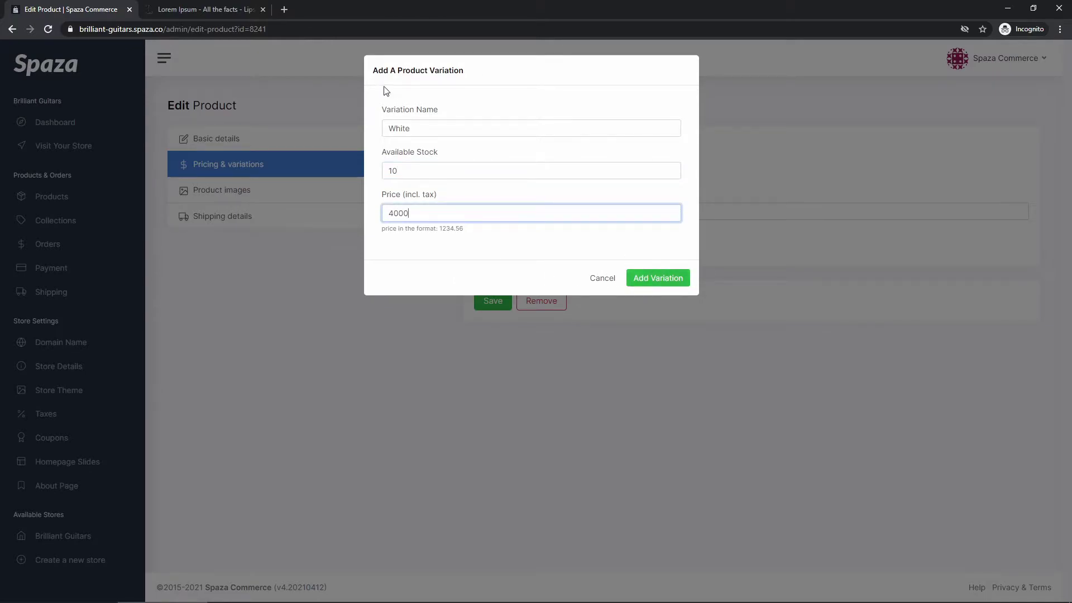
click(659, 277)
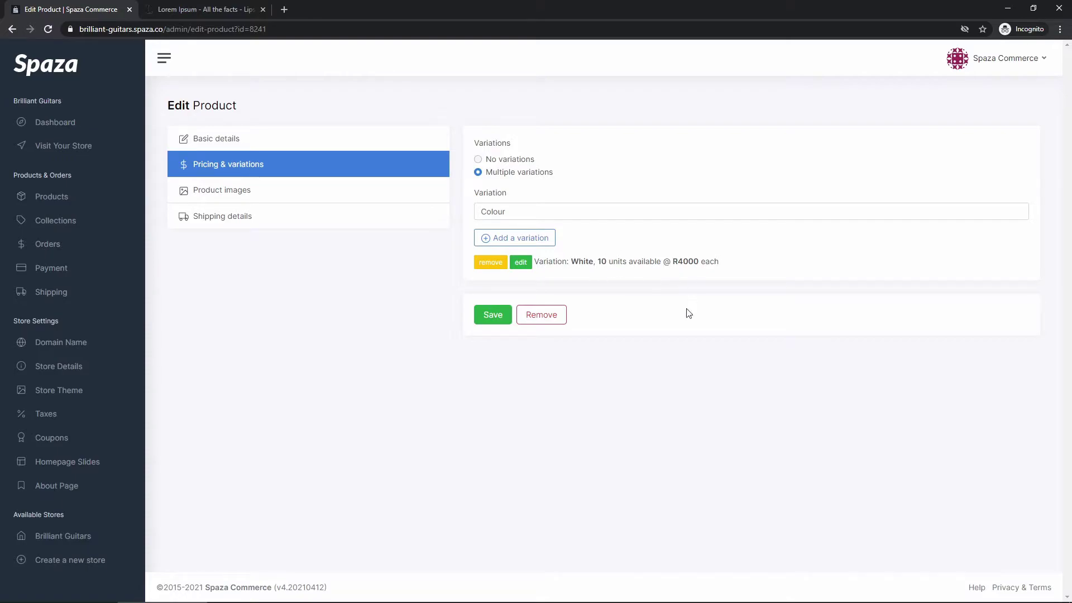
- Add a "Green" colour variation priced at 5000, leaving its available stock blank for unlimited
click(522, 240)
text(Grreen)
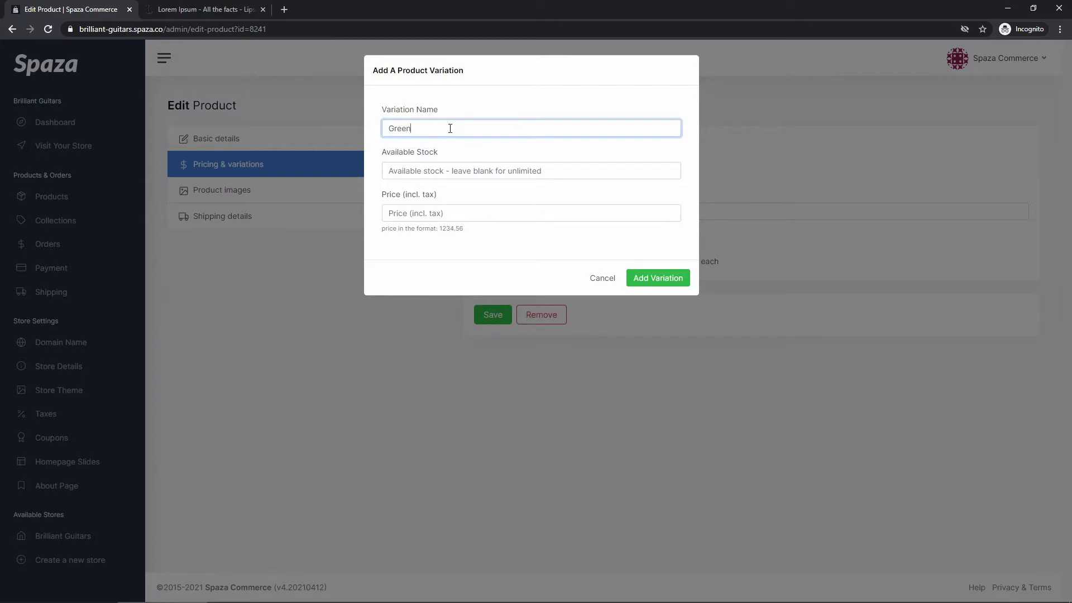
key(Tab)
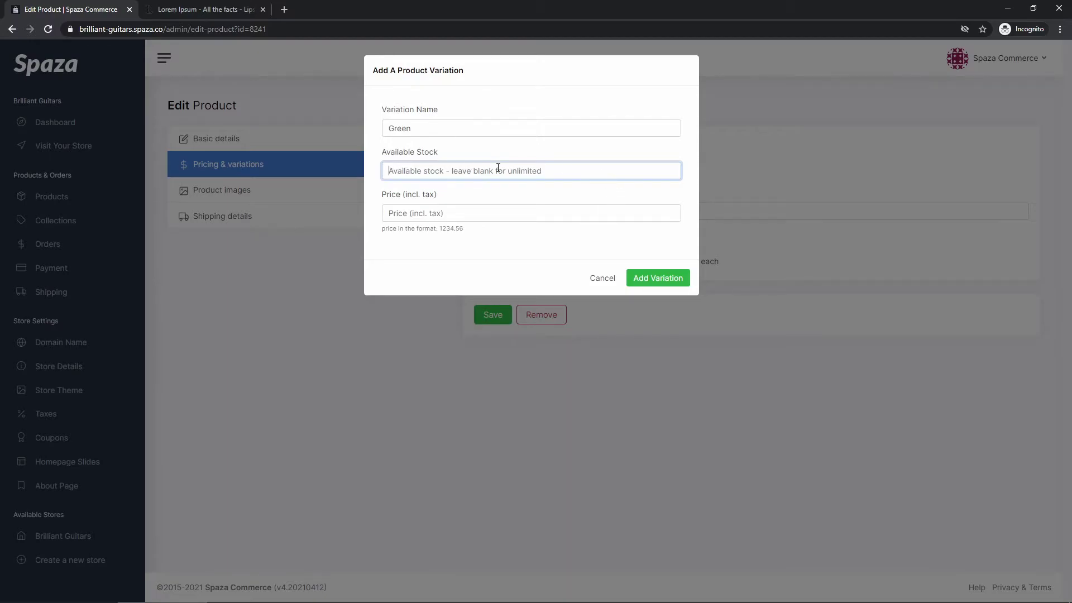
click(457, 214)
text(5000)
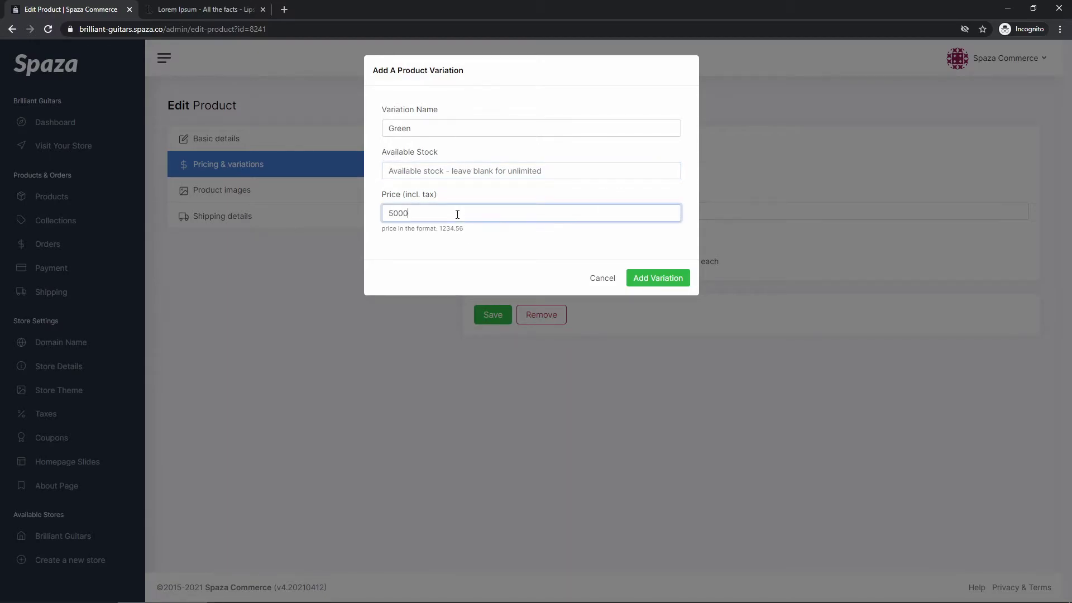
click(650, 277)
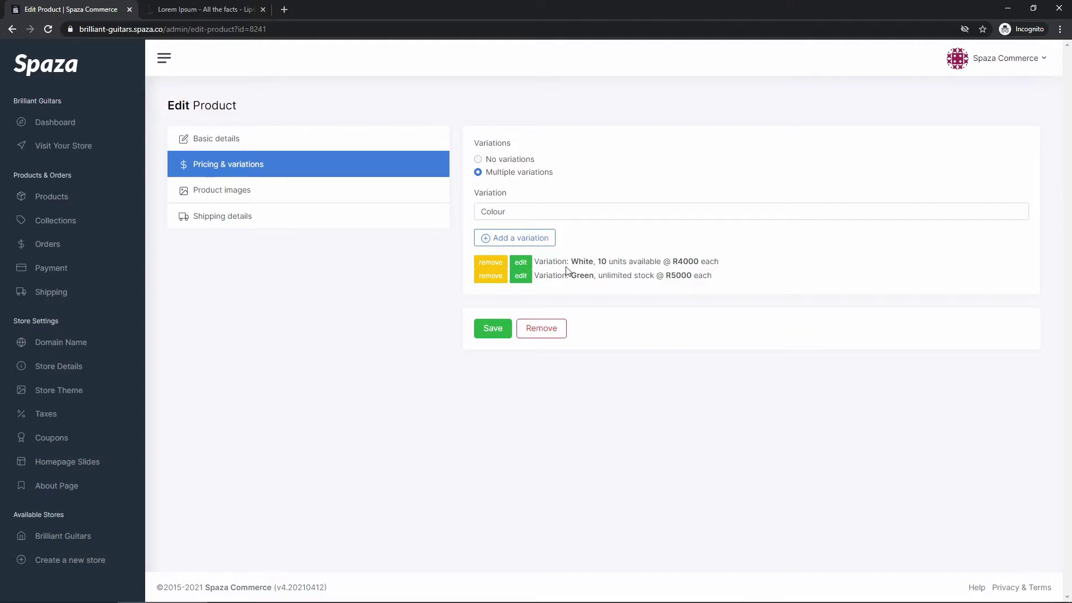
- Check the stock of both colour variations and the product's basic details, and save the product
drag(599, 261, 639, 262)
click(625, 275)
double_click(612, 277)
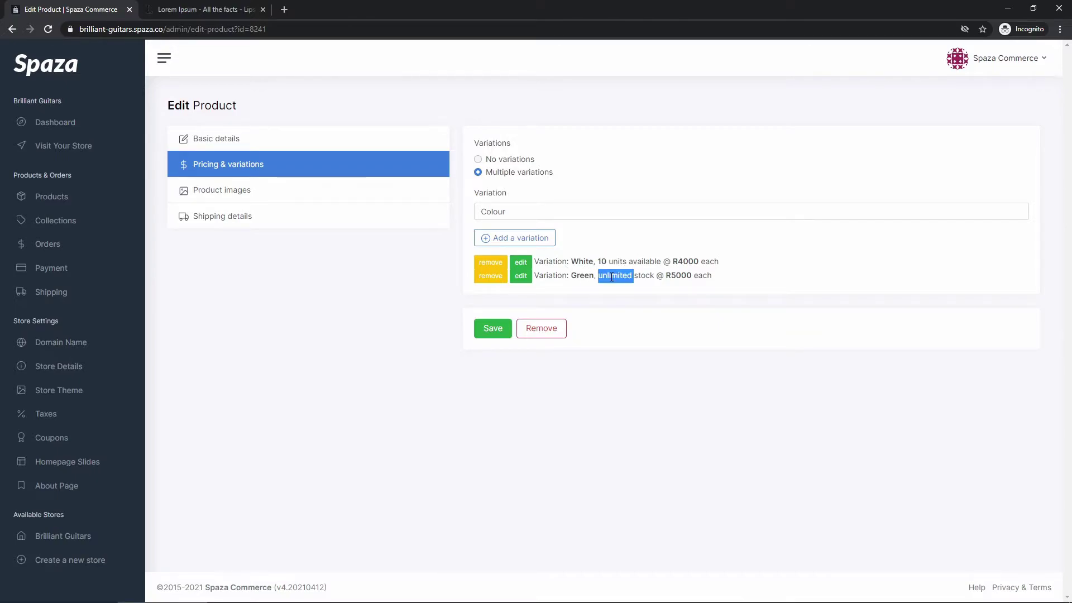
click(660, 275)
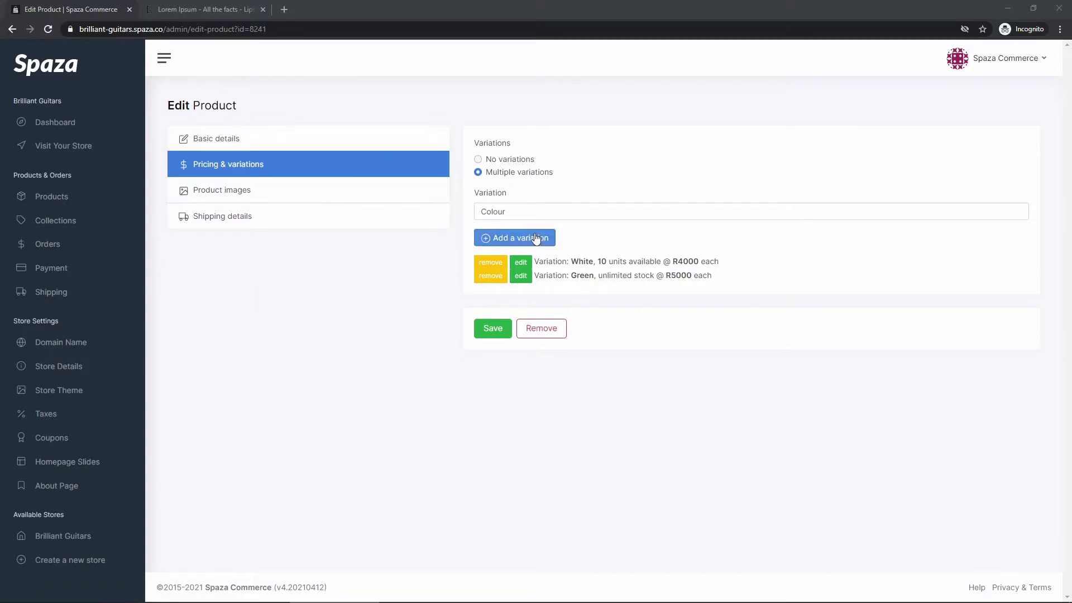
click(316, 147)
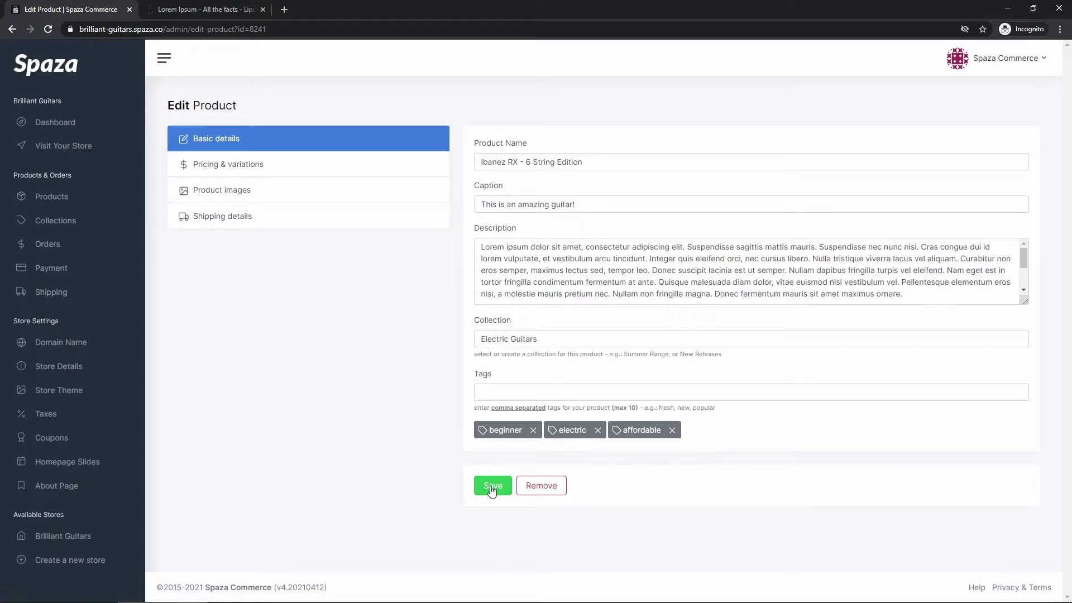
click(223, 168)
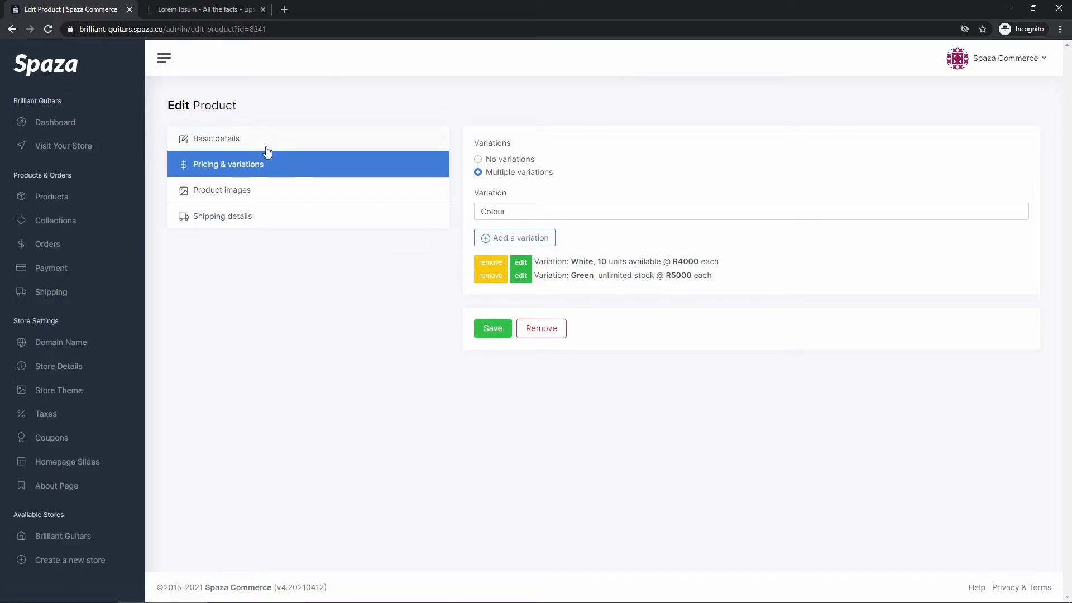
click(489, 329)
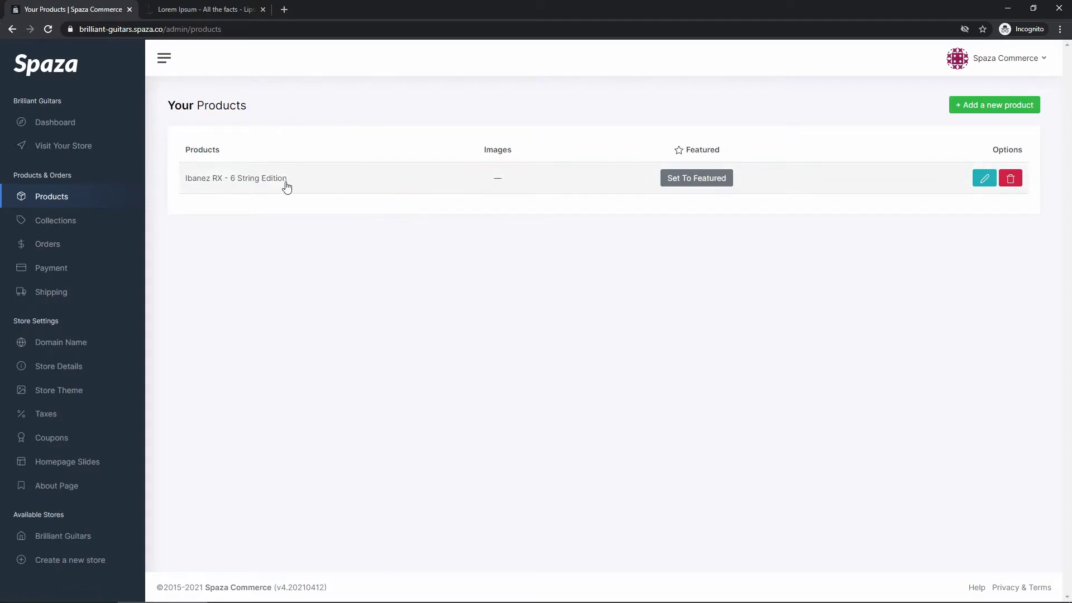
- Reopen the saved 6 String Edition product to review its basic details and variations, and return to the product list
click(308, 184)
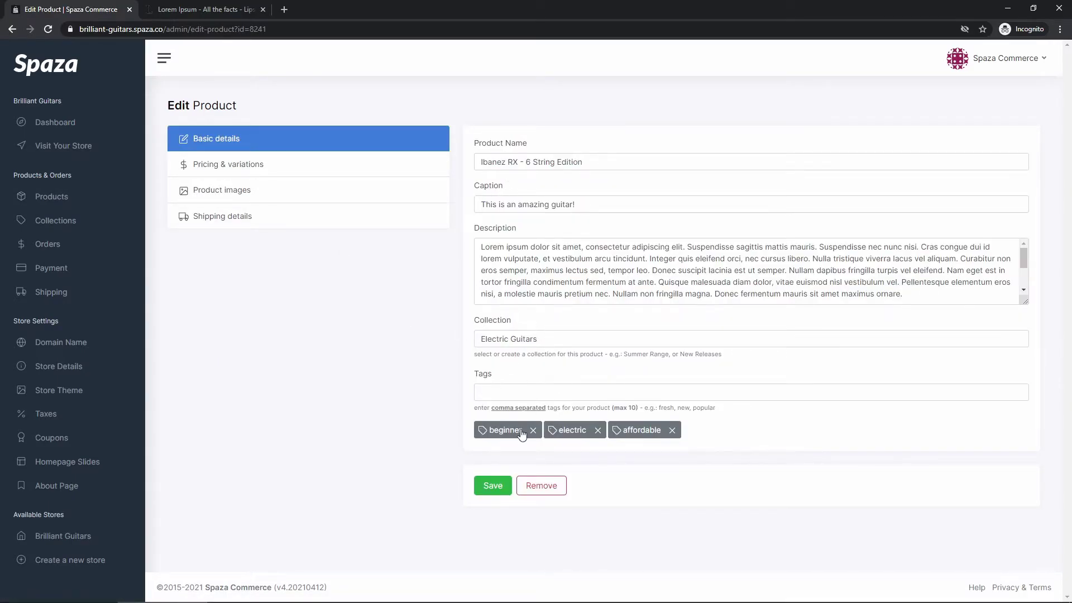
click(217, 167)
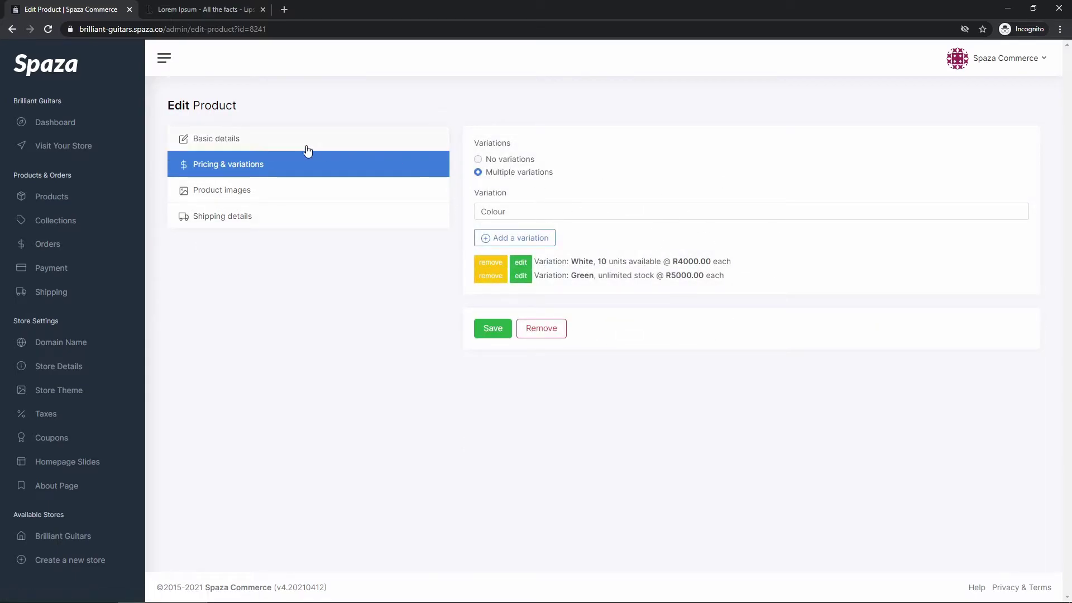
click(234, 141)
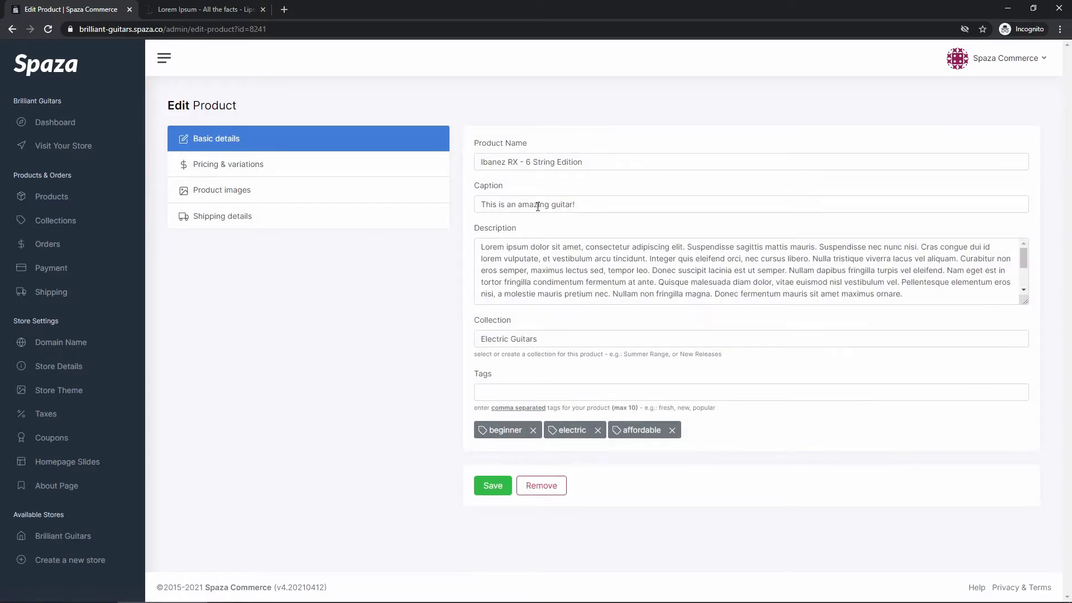
click(55, 199)
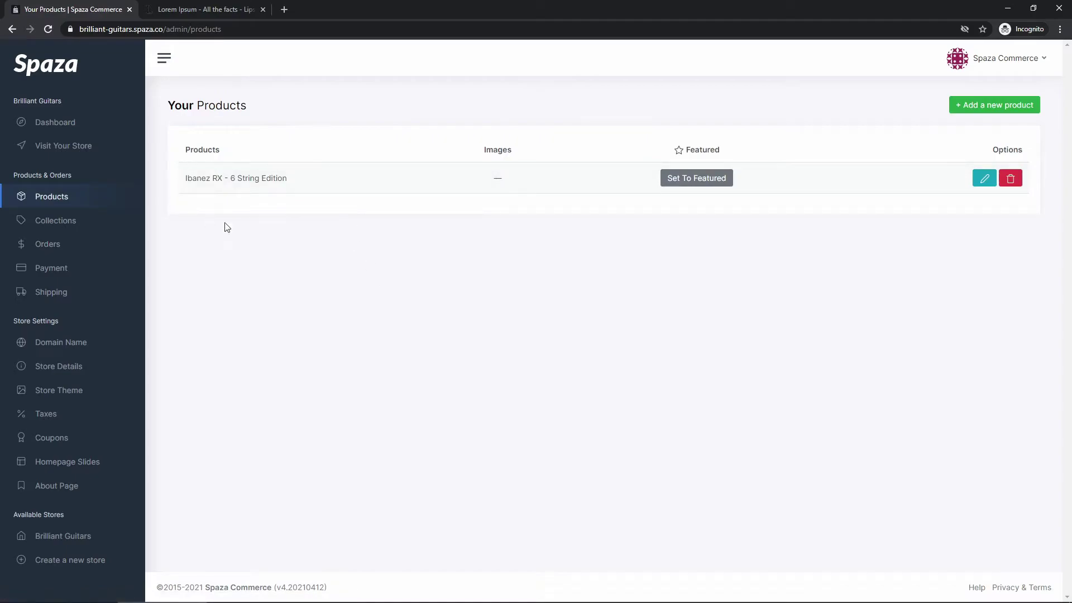
drag(292, 180, 277, 181)
click(673, 234)
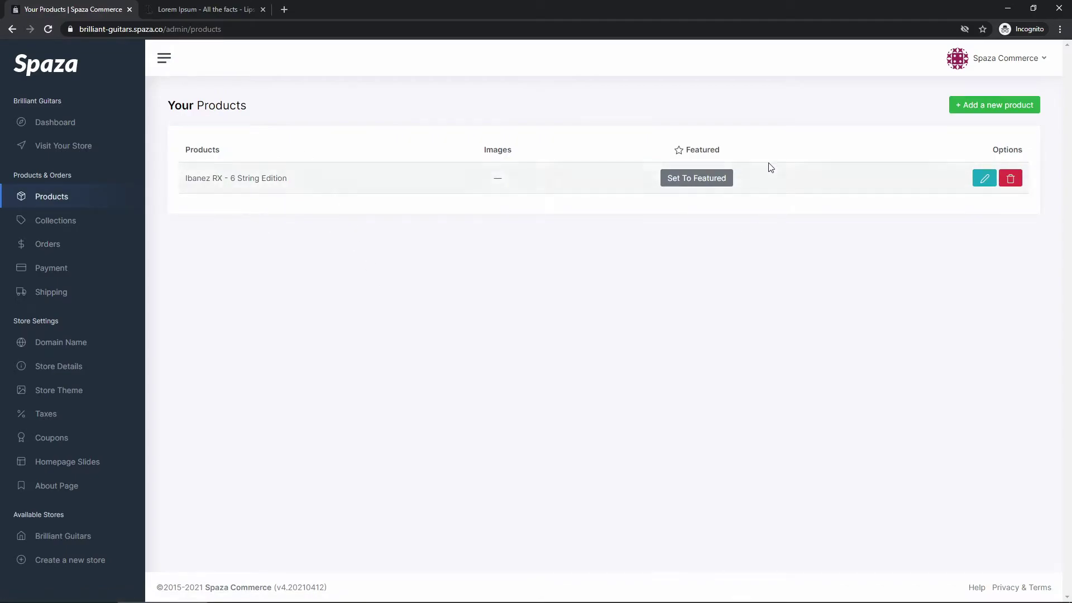
click(48, 199)
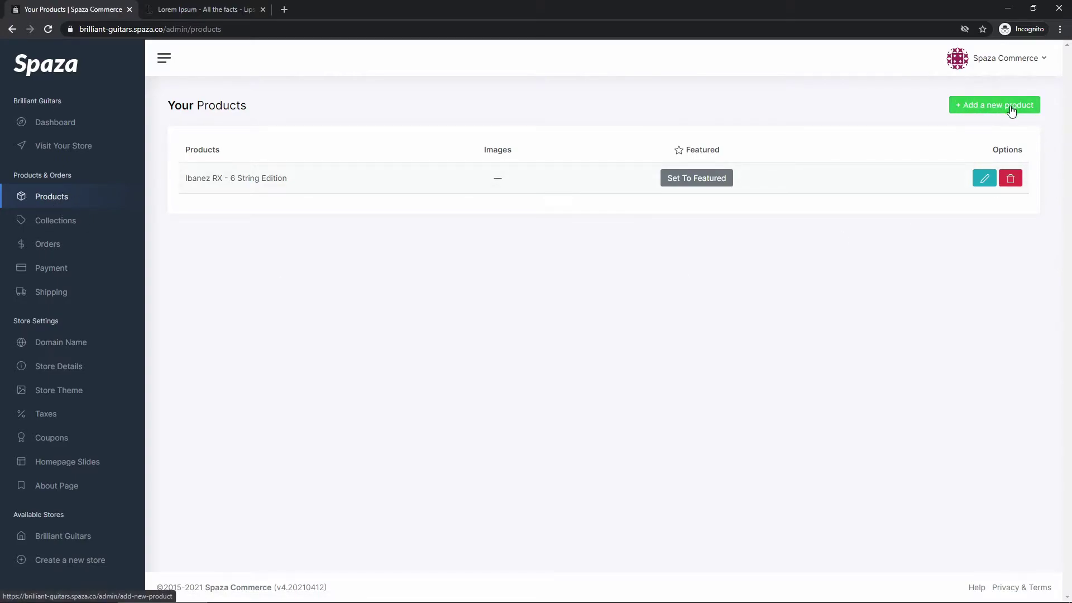
- Create a new regular product named "Ibanez RX - 7 String Edition"
click(973, 109)
click(270, 210)
text(Ibanez RX -)
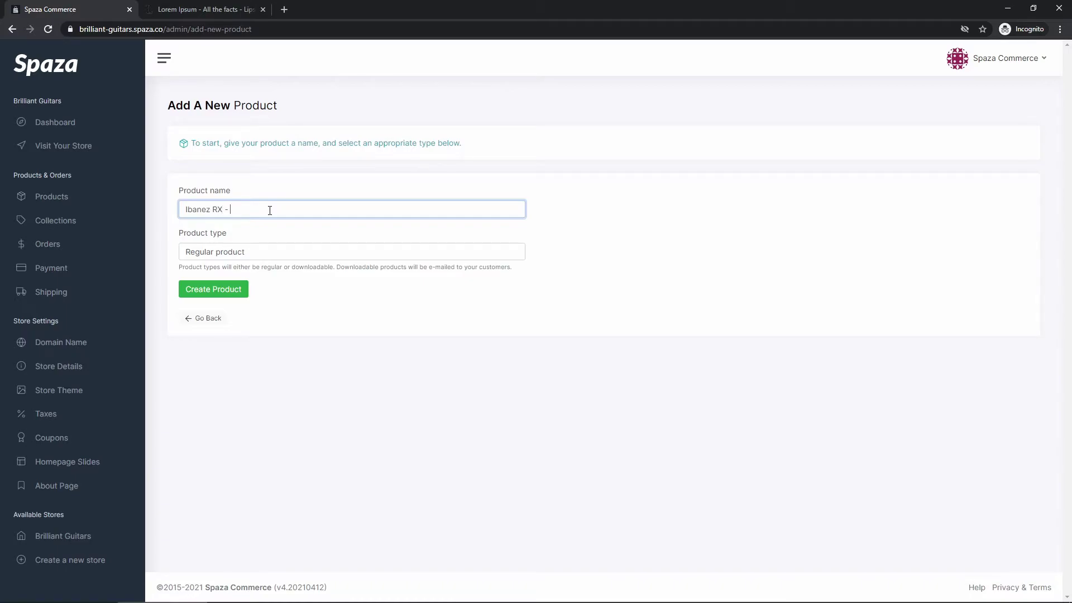
text(7 String Edition)
click(211, 292)
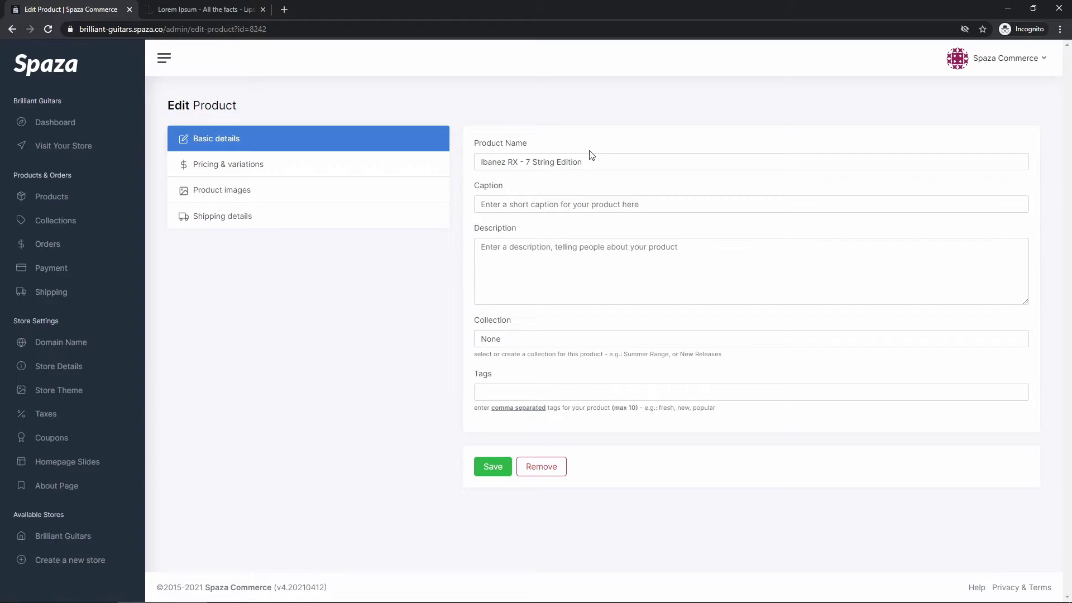
- Enter the caption "Another amazing guitar!" and copy the first two paragraphs from the Lorem Ipsum page into the product description
click(542, 203)
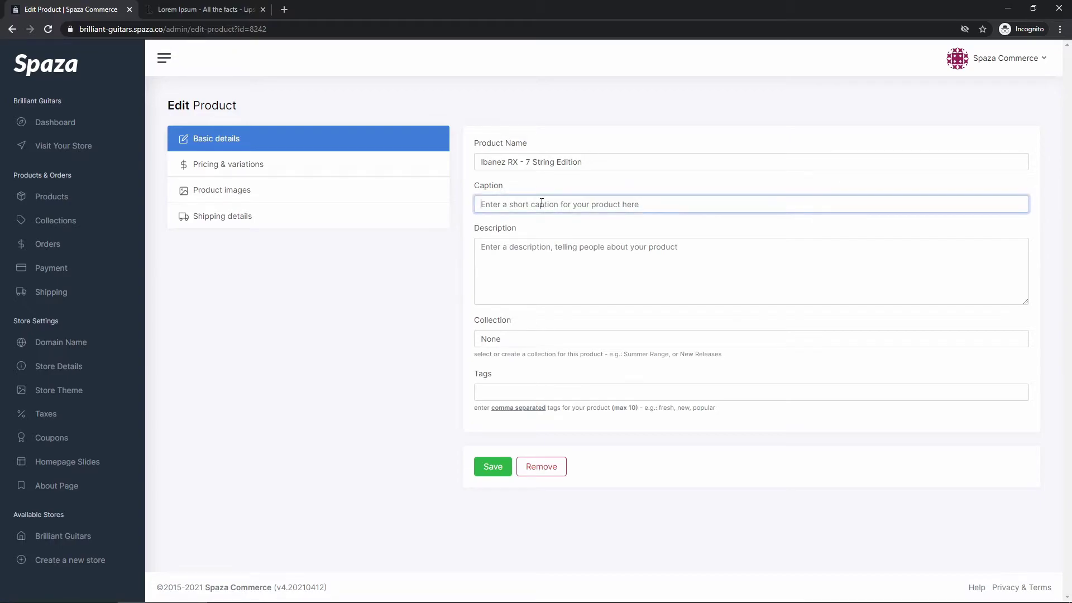
text(Another amazing guitar!)
click(204, 10)
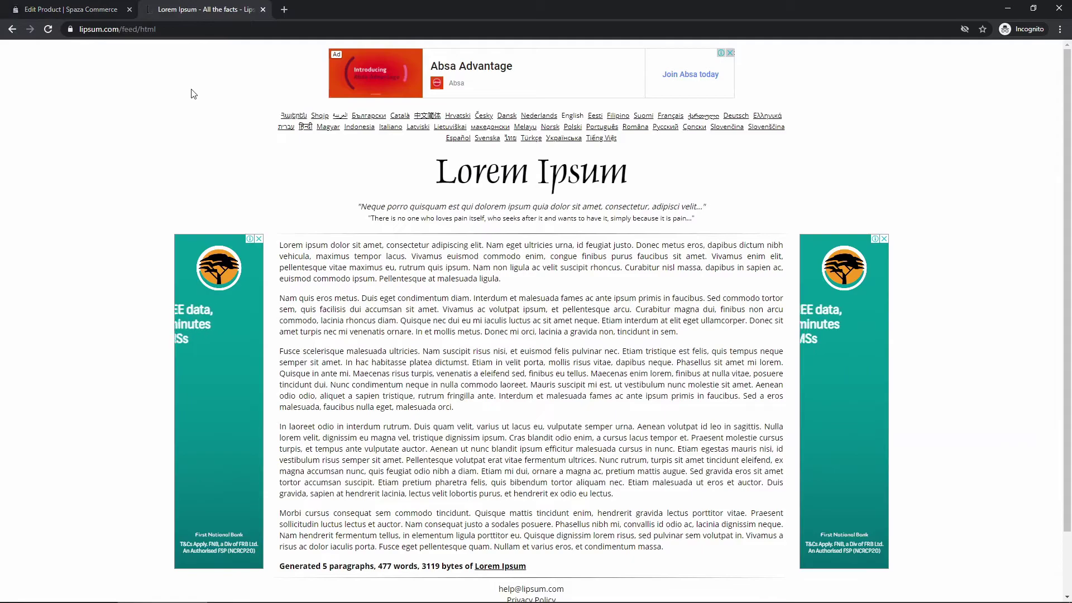
drag(281, 244, 678, 332)
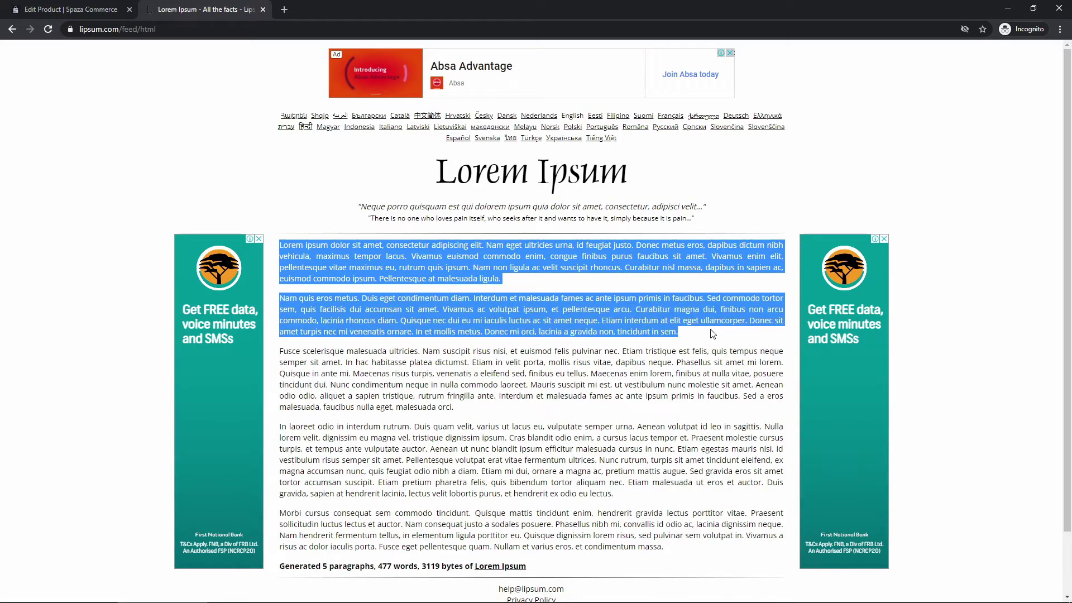
click(71, 10)
key(Tab)
key(ctrl+v)
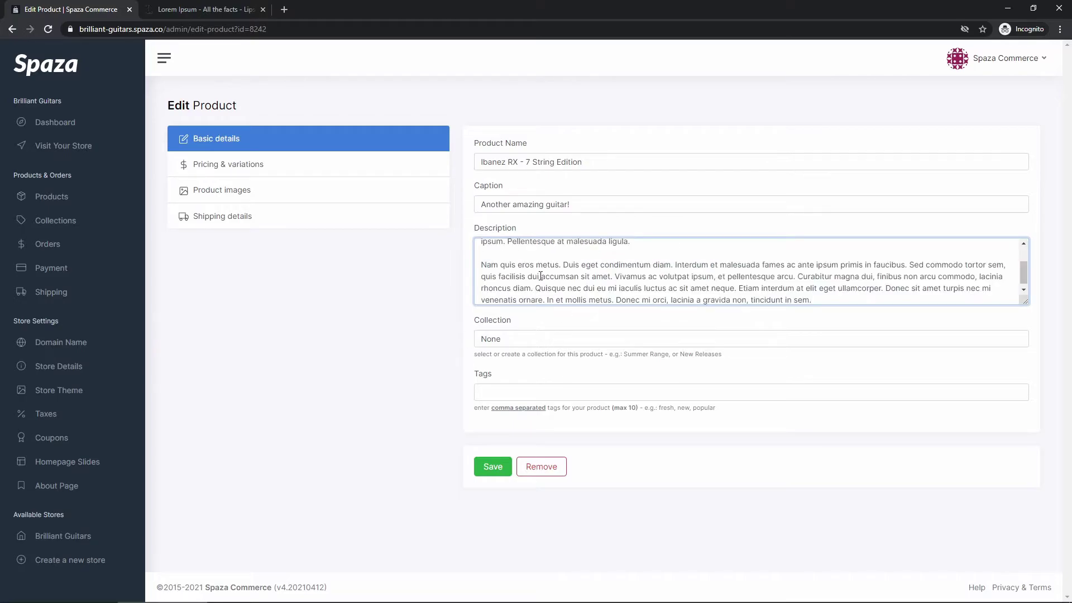
drag(1023, 276, 1024, 284)
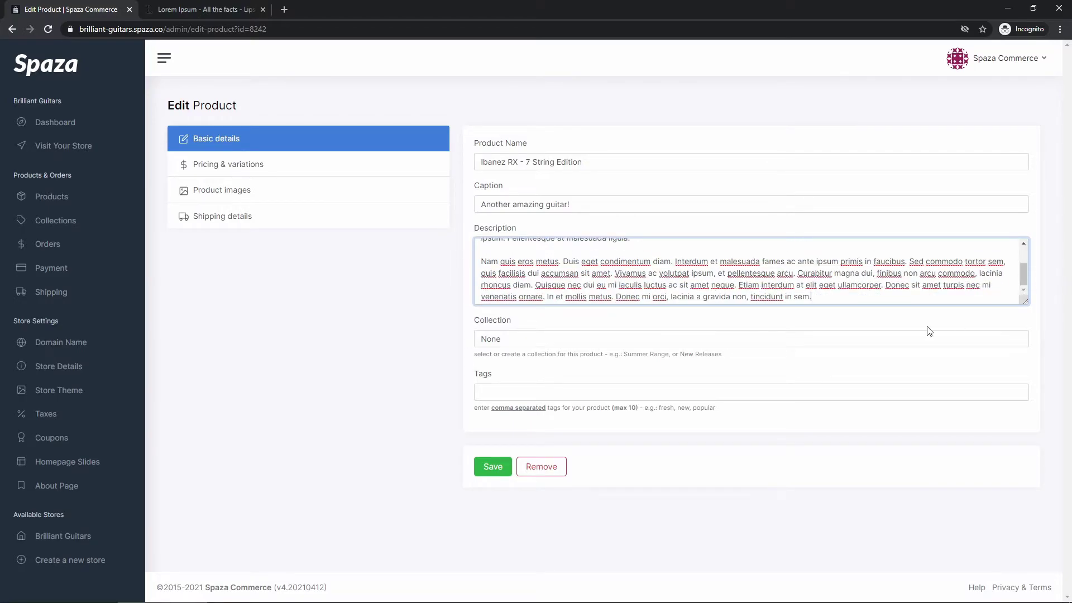
- Assign the product to the Electric Guitars collection and add the tags "beginner", "electric" and "affordable"
click(530, 339)
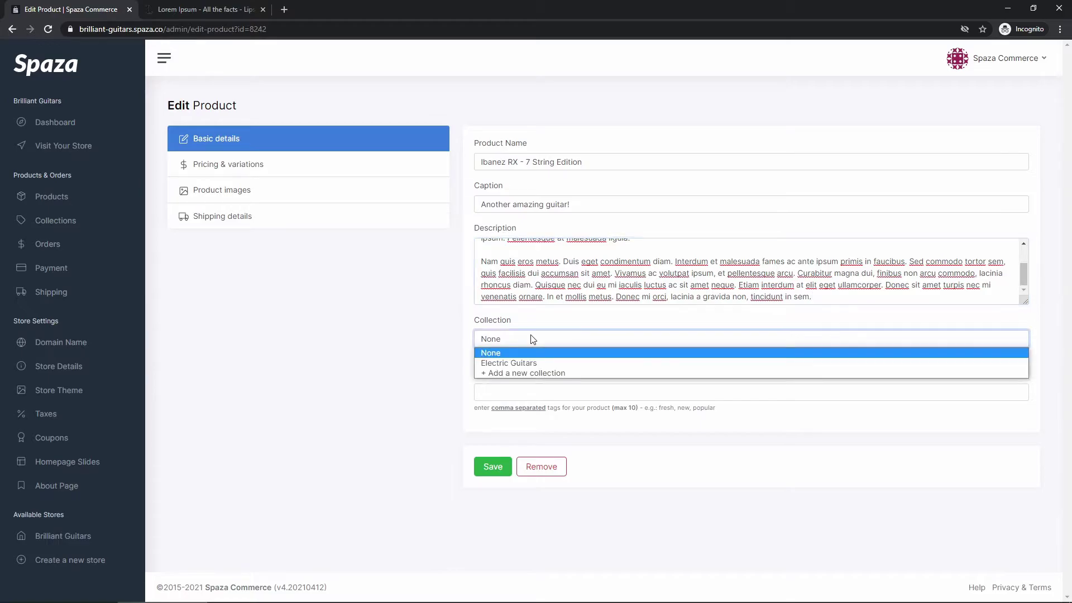
click(503, 363)
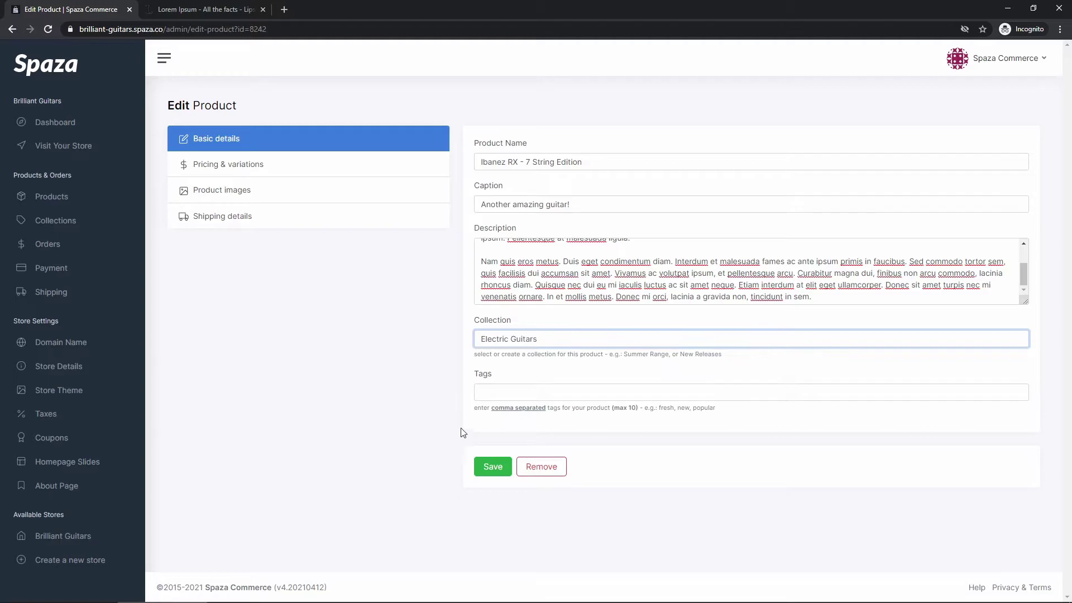
click(497, 392)
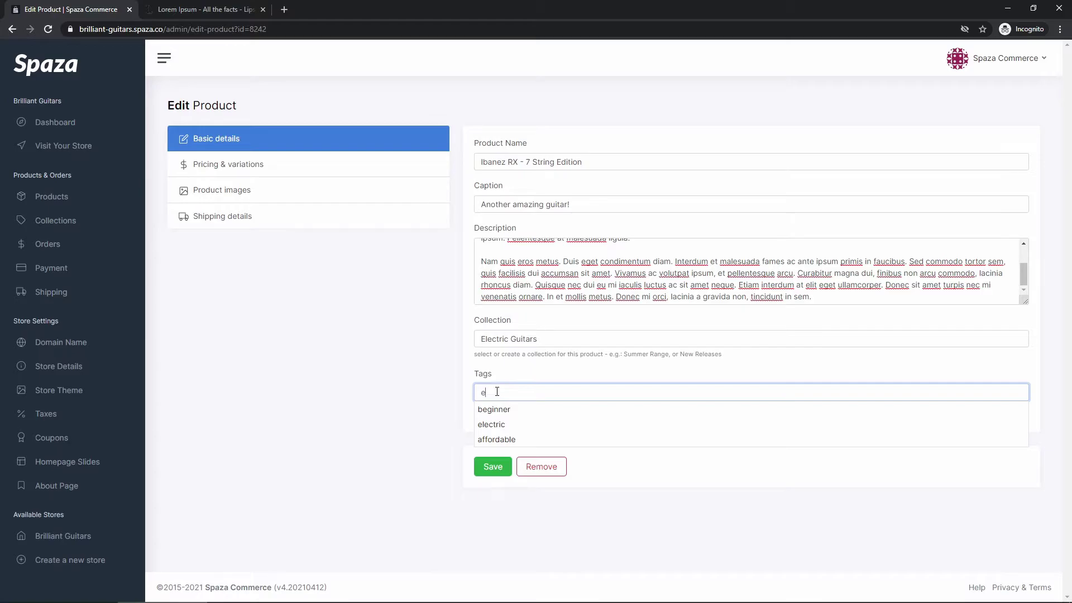
click(521, 417)
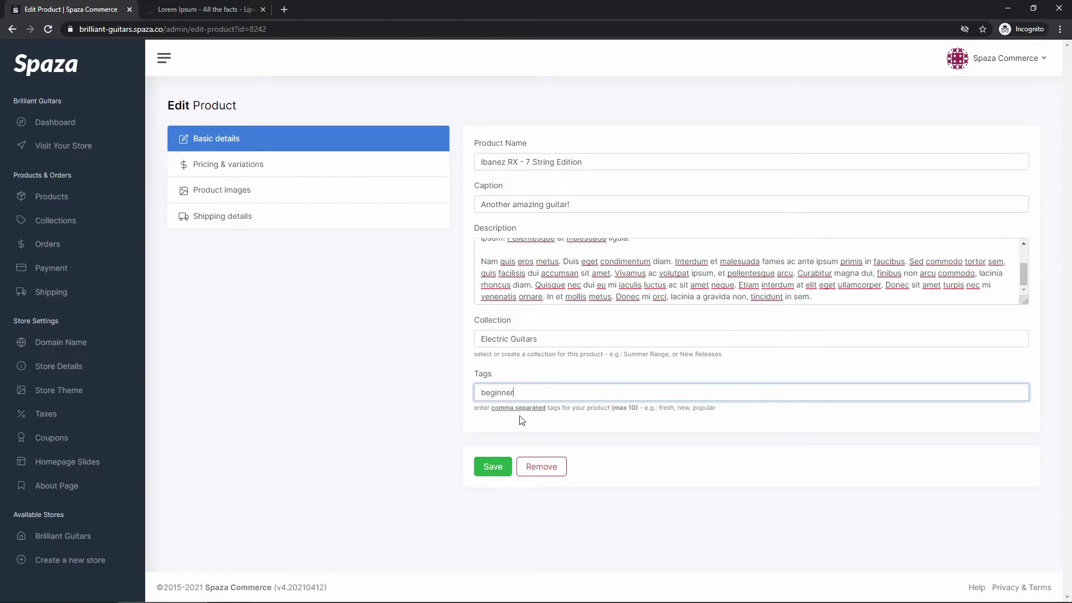
key(Return)
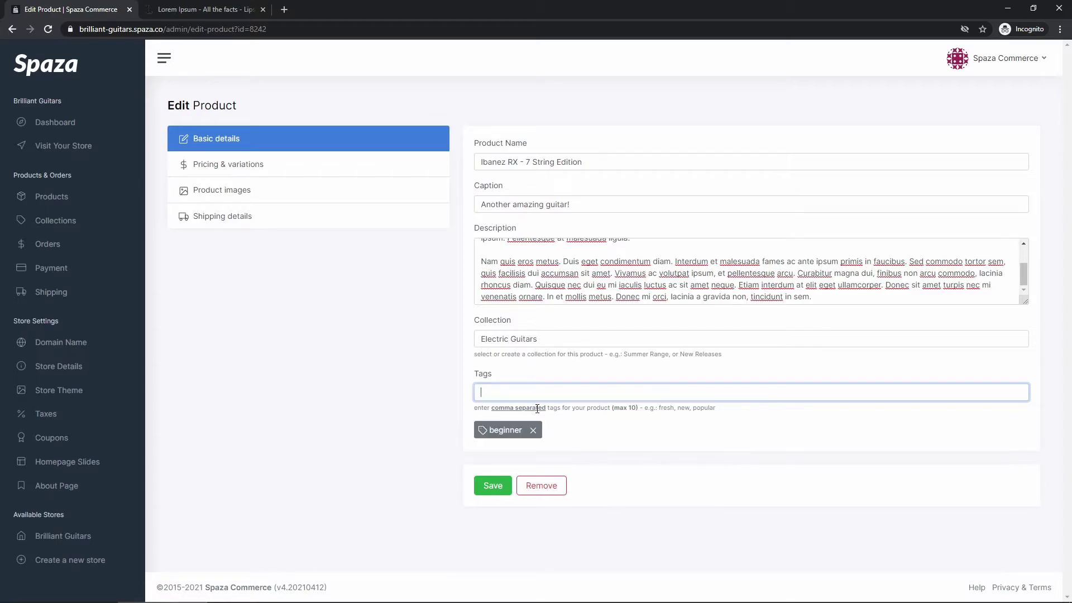
text(e)
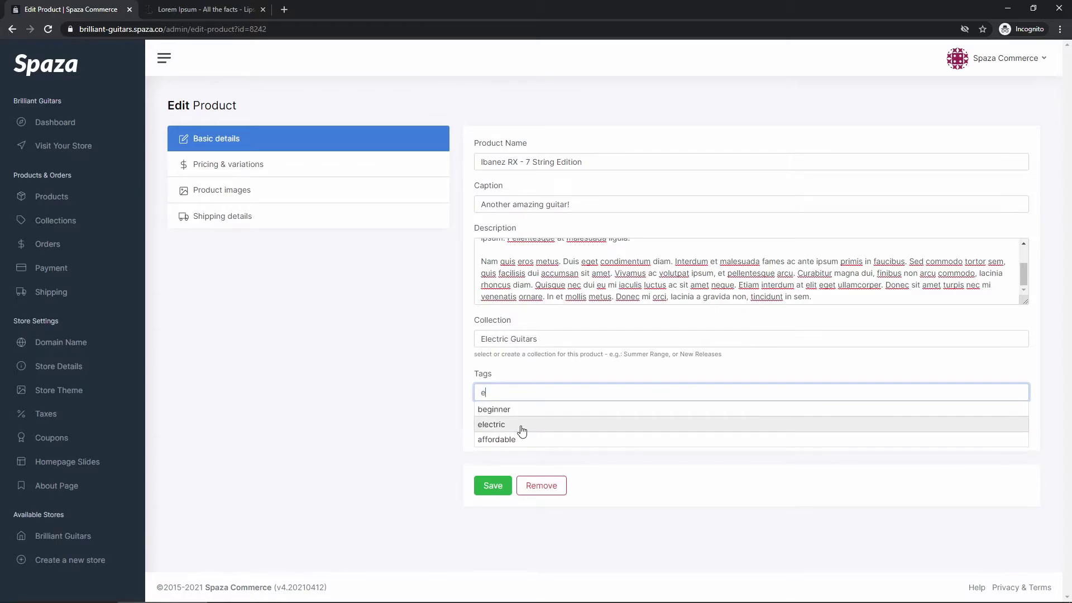
click(521, 426)
key(Return)
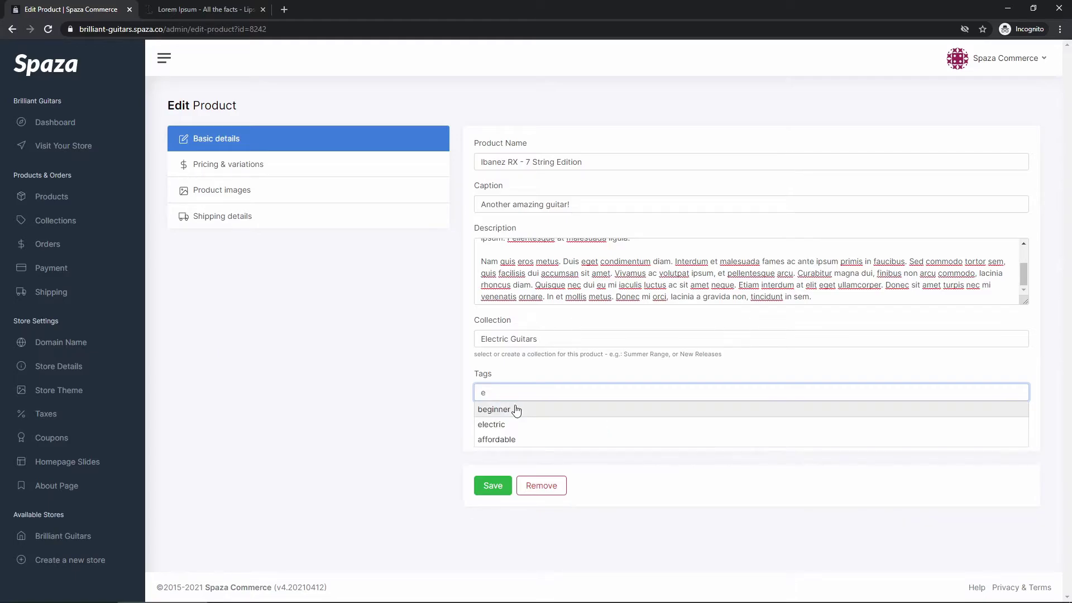
click(489, 439)
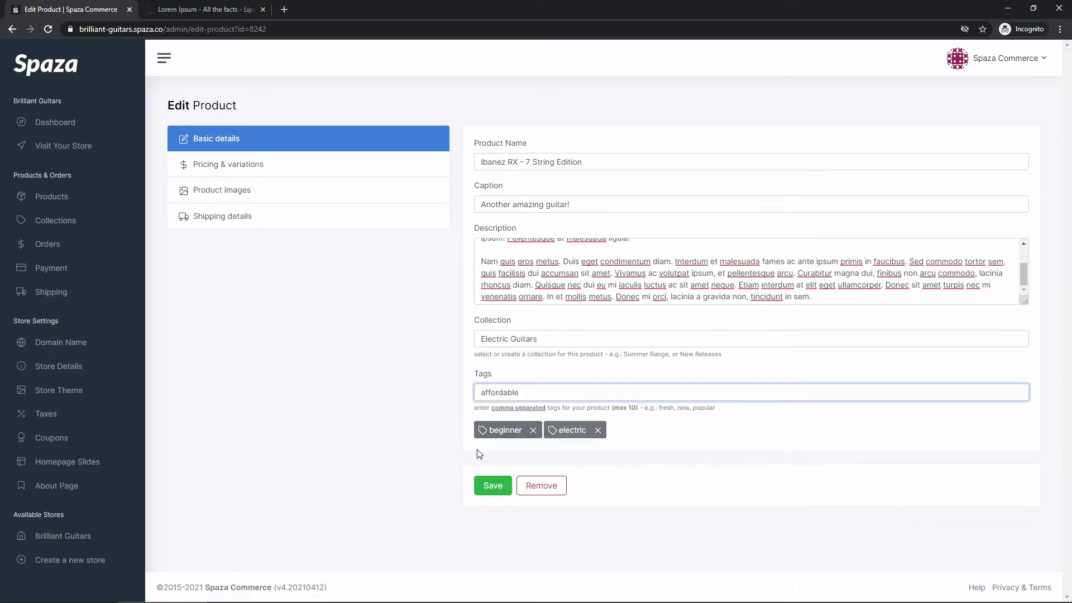
key(Return)
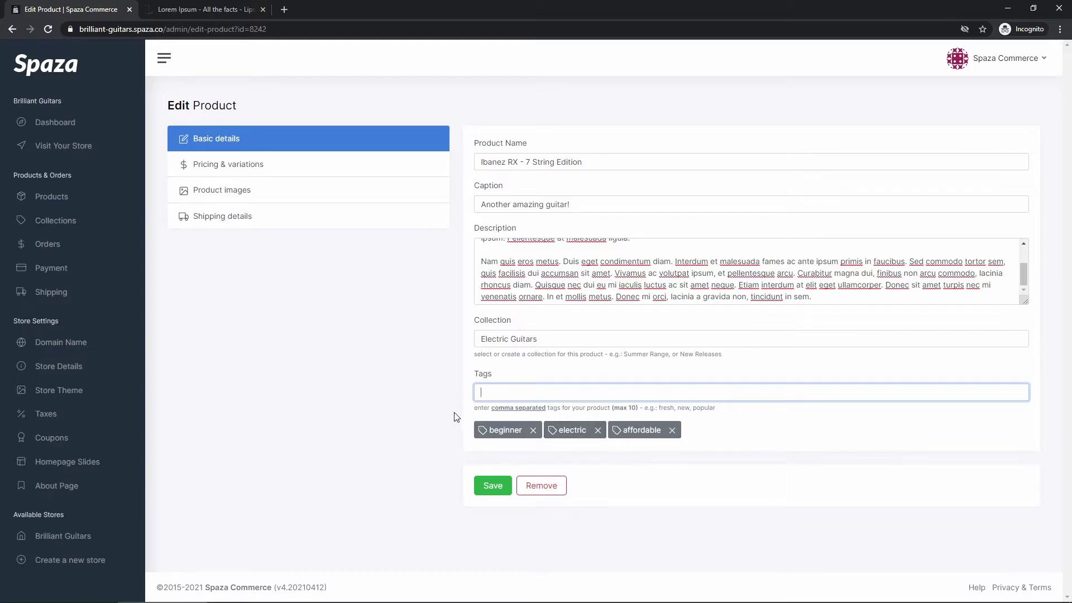
- Set the 7 String Edition's pricing to multiple variations and name the variation "Colour"
click(212, 164)
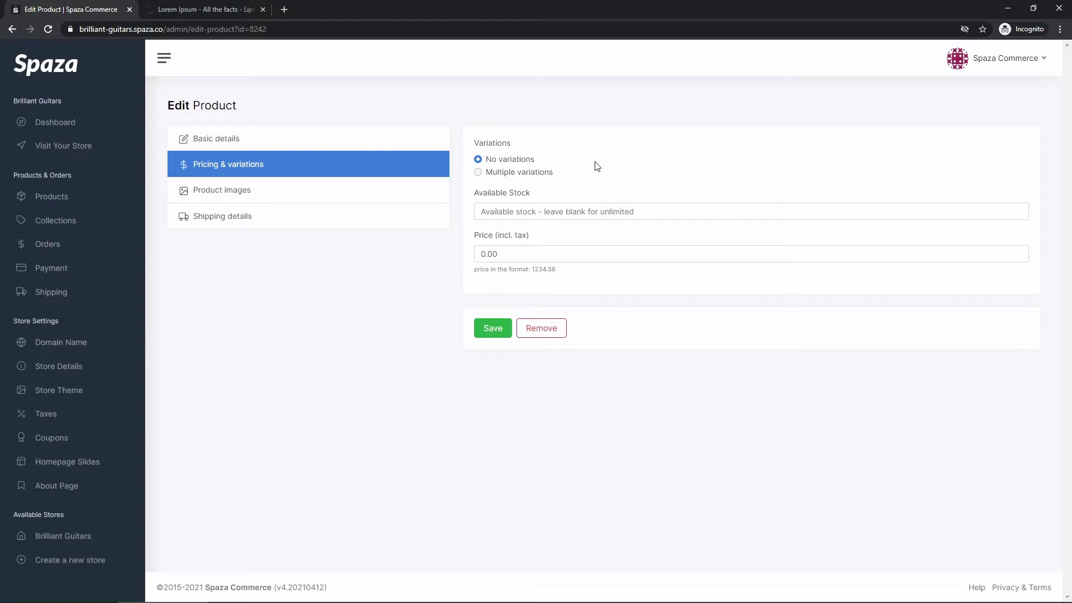
click(479, 174)
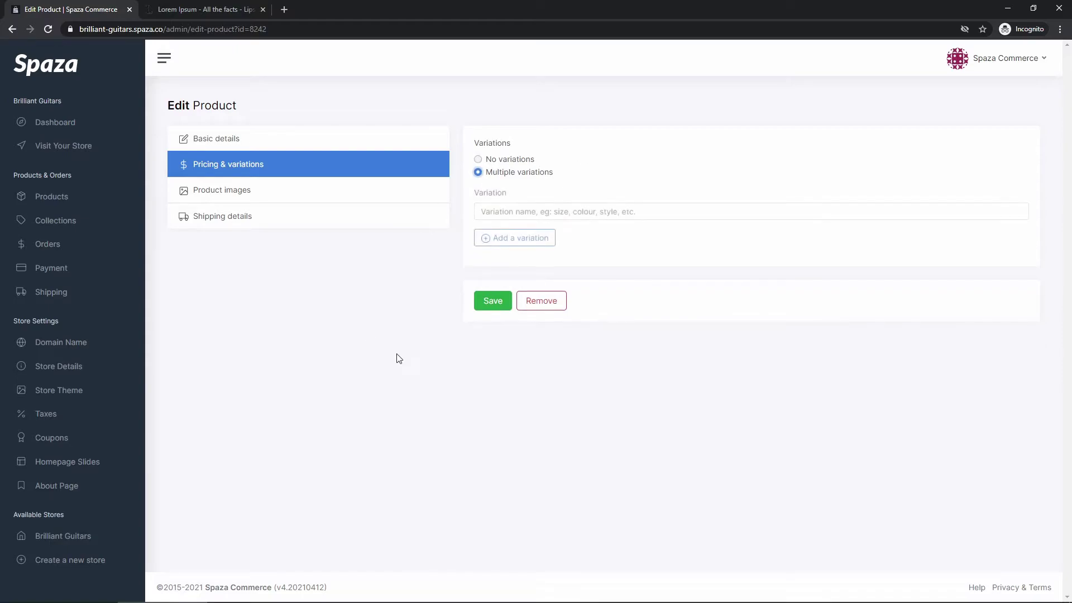
click(533, 212)
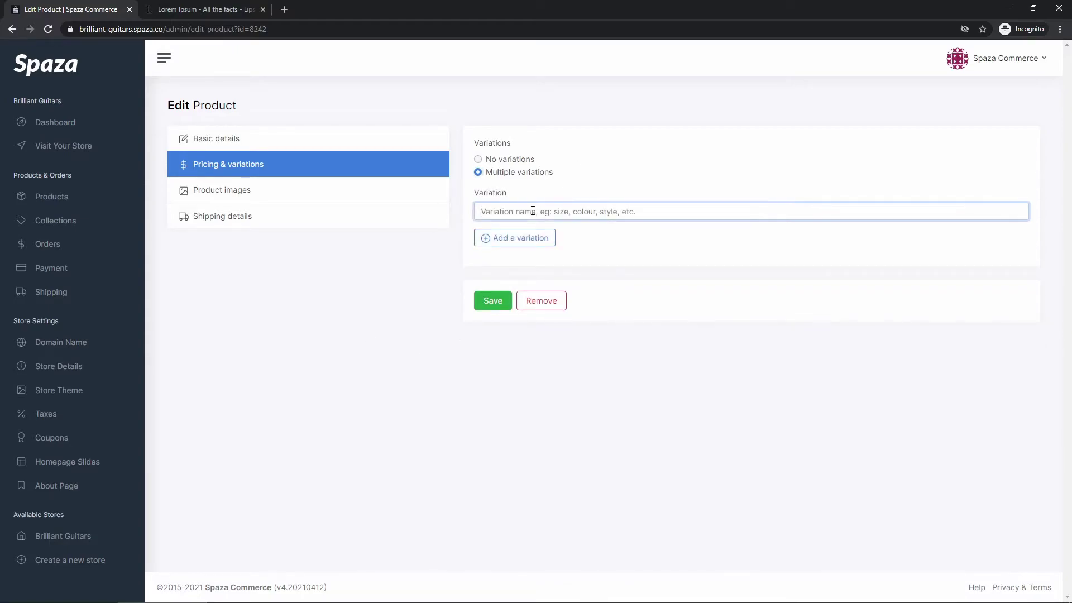
text(Colour)
- Add a "Silver" variation to the 7 String Edition with an available stock of 12 and a price of 5500
click(533, 244)
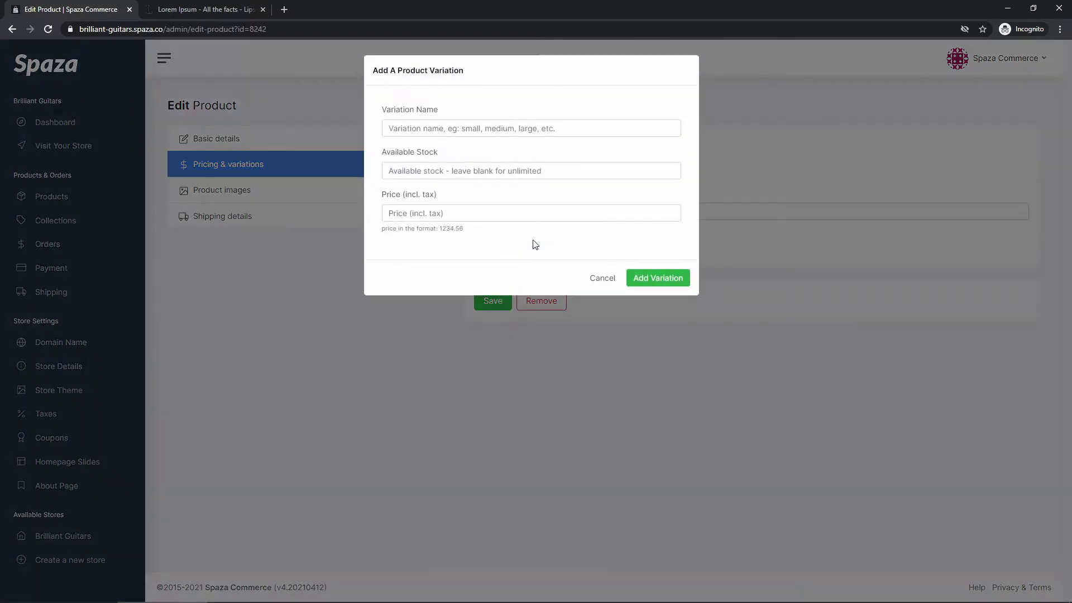
text(Silver)
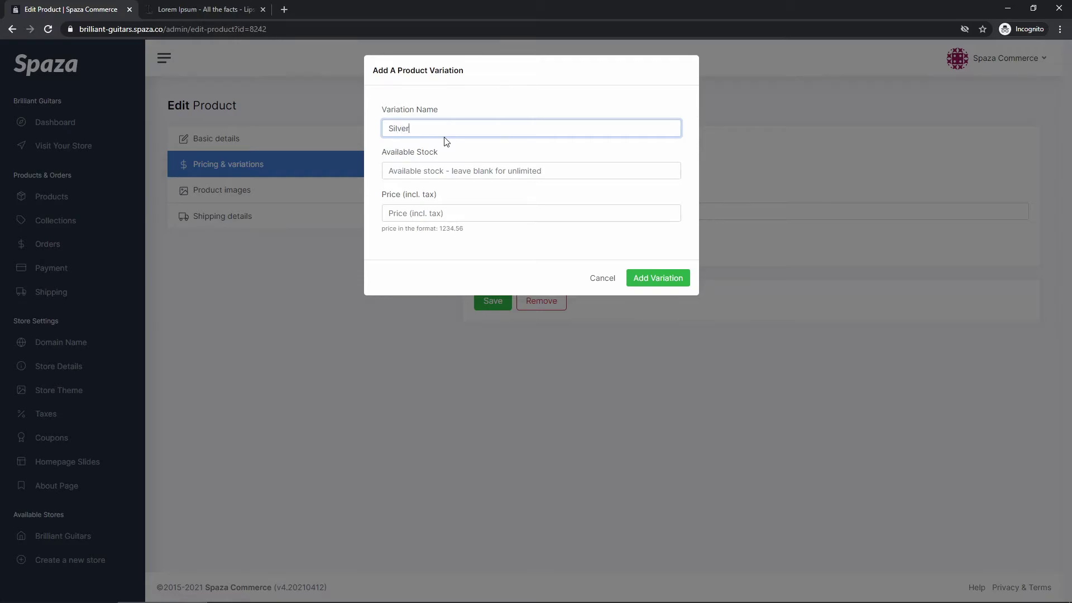
key(Tab)
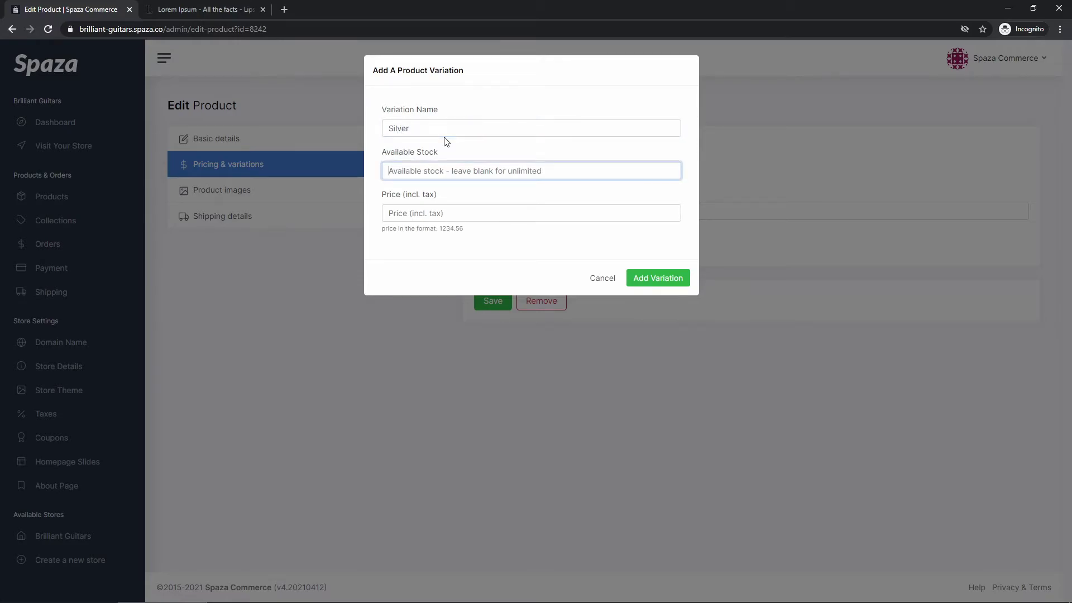
text(12)
key(Tab)
text(5500)
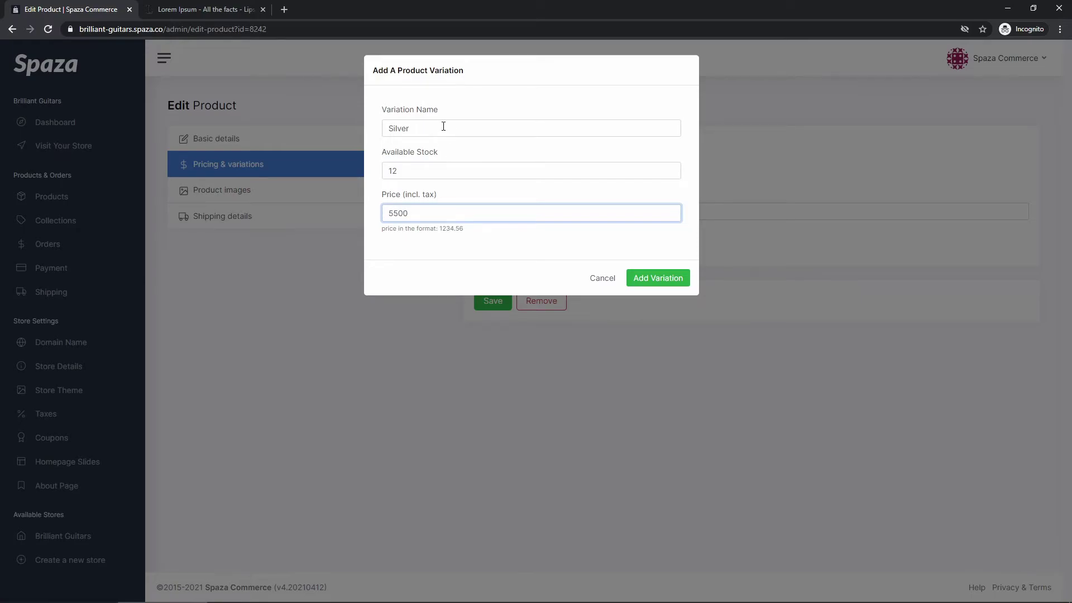
click(663, 282)
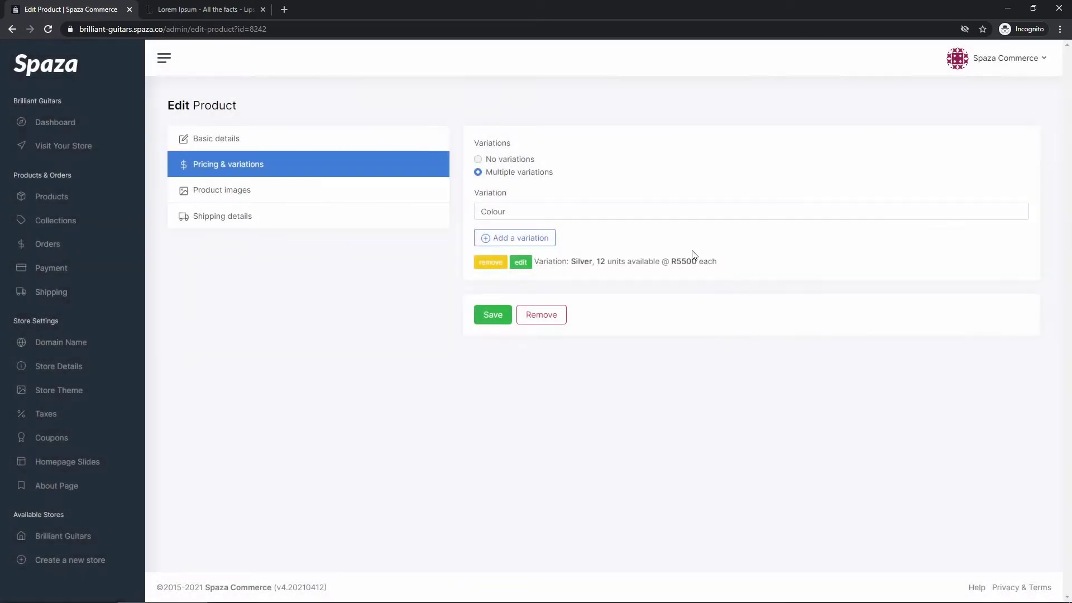
- Add a "Red" variation with an available stock of 25 and a price of 7500, and save the 7 String Edition product
click(551, 246)
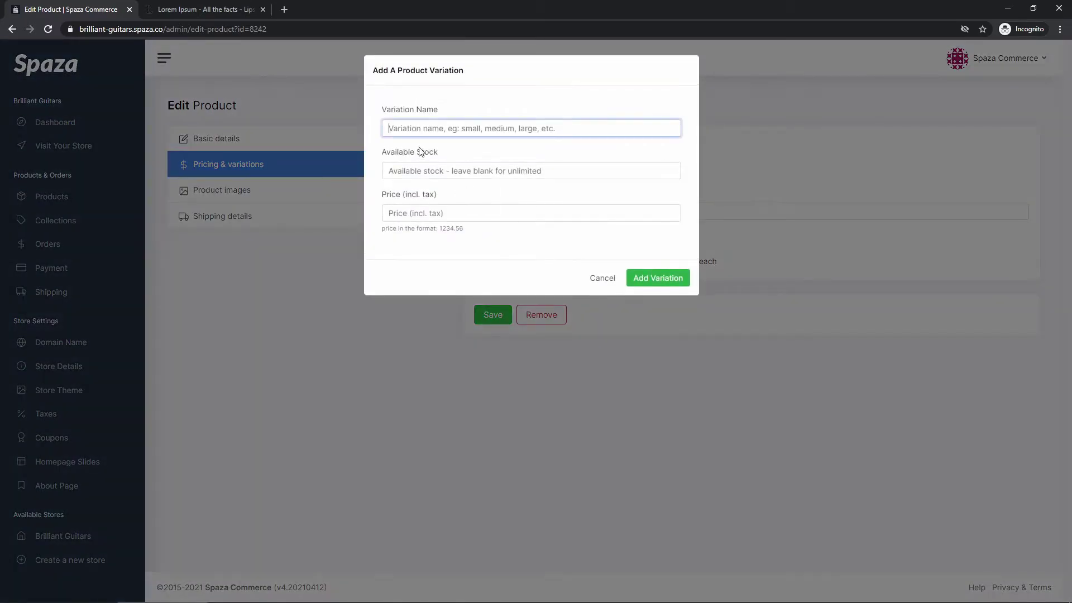
text(Red)
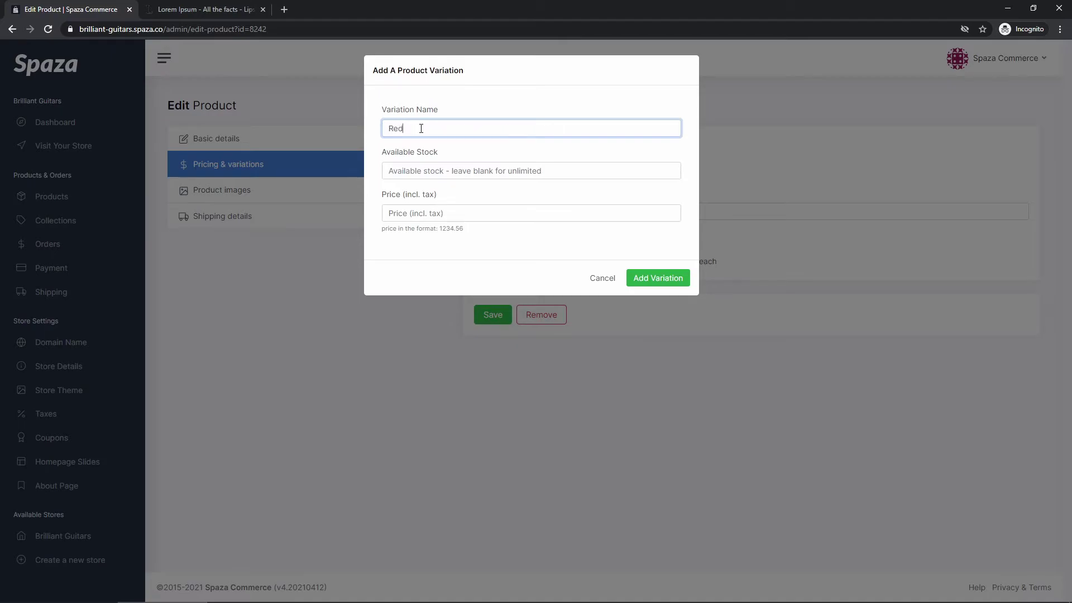
key(Tab)
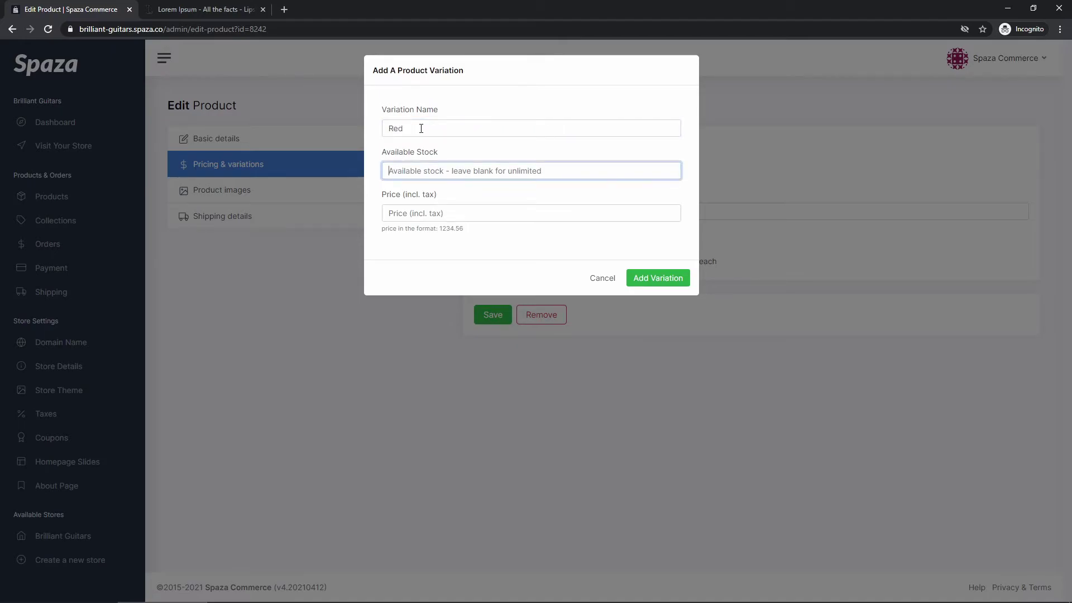
text(25)
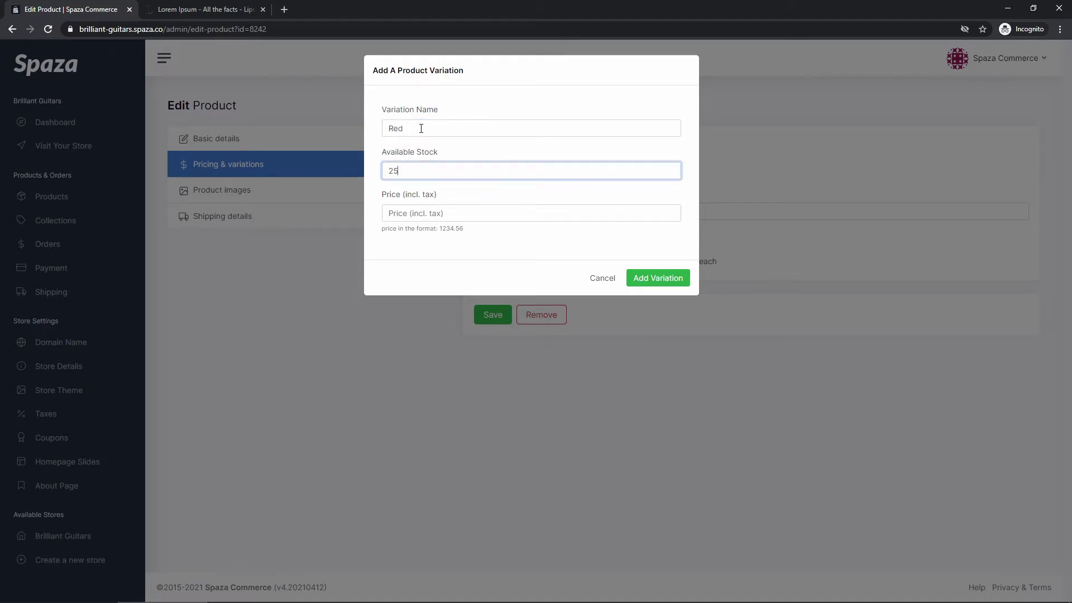
click(421, 212)
text(7500)
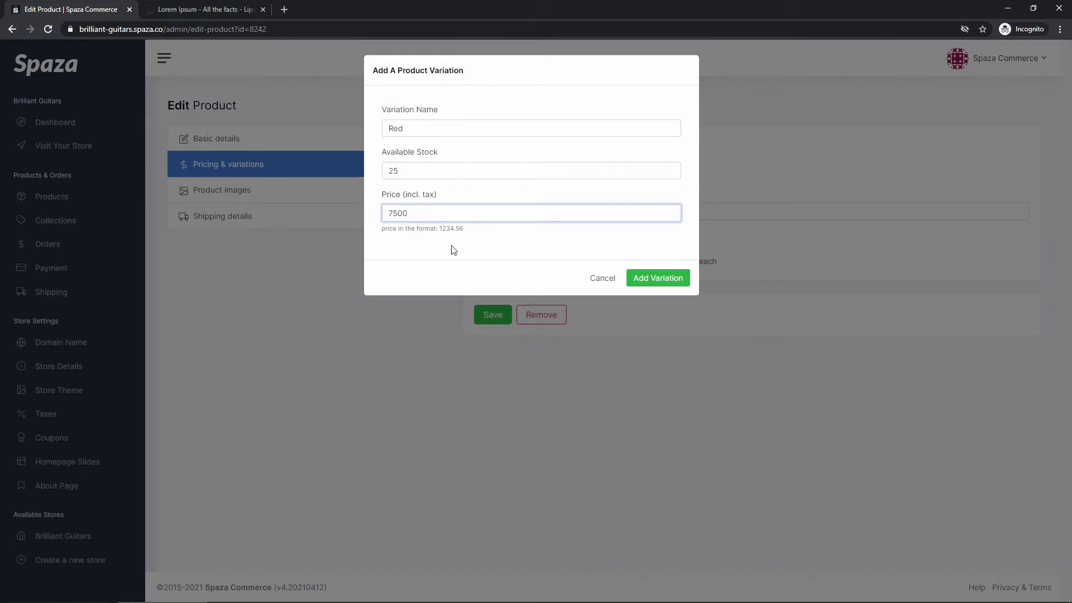
click(656, 278)
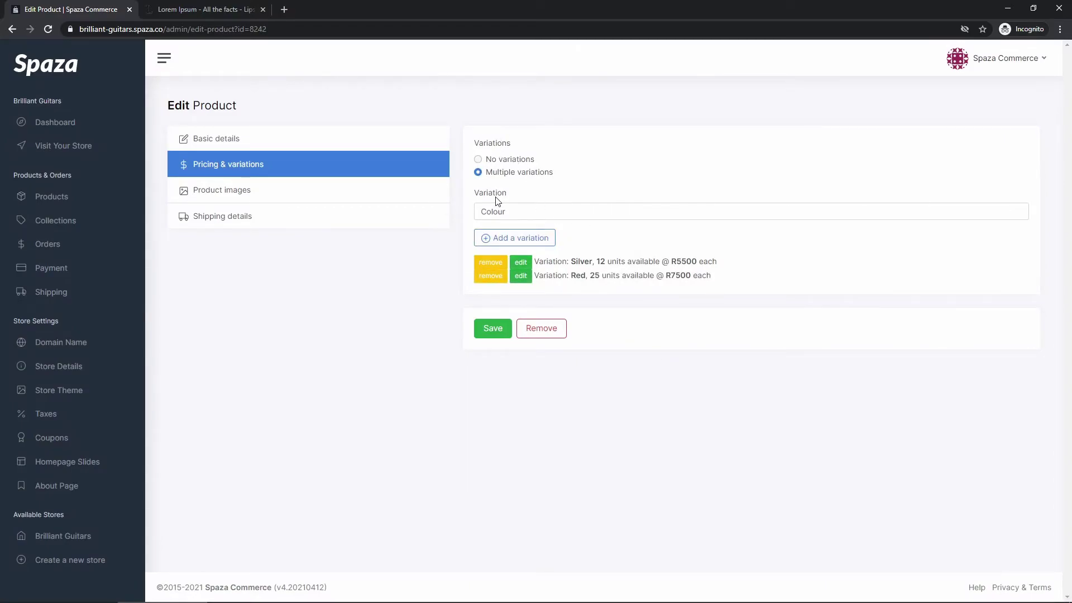
click(323, 143)
click(344, 169)
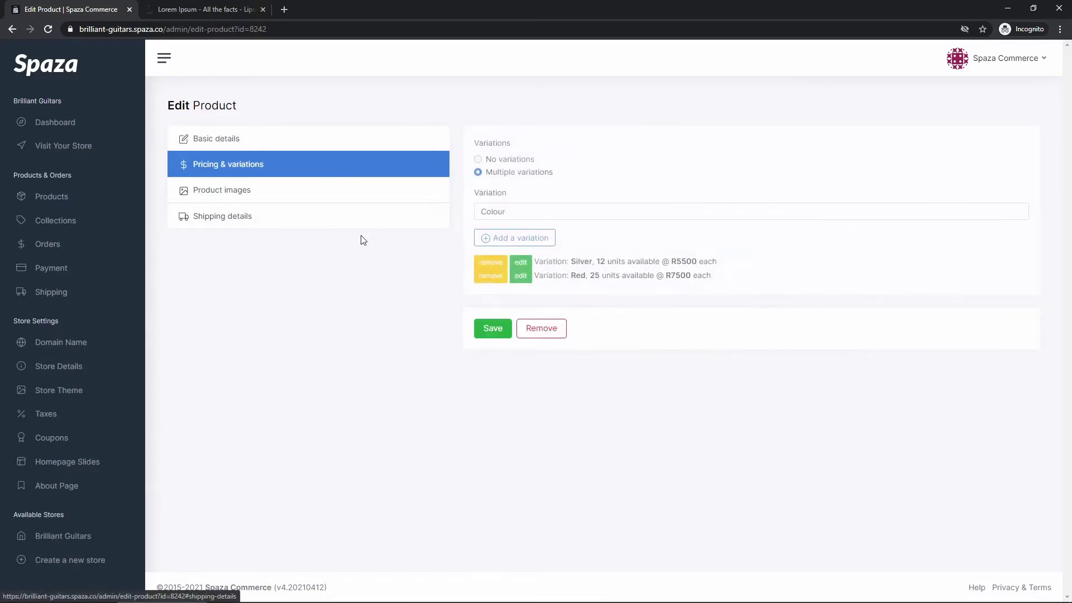
click(487, 335)
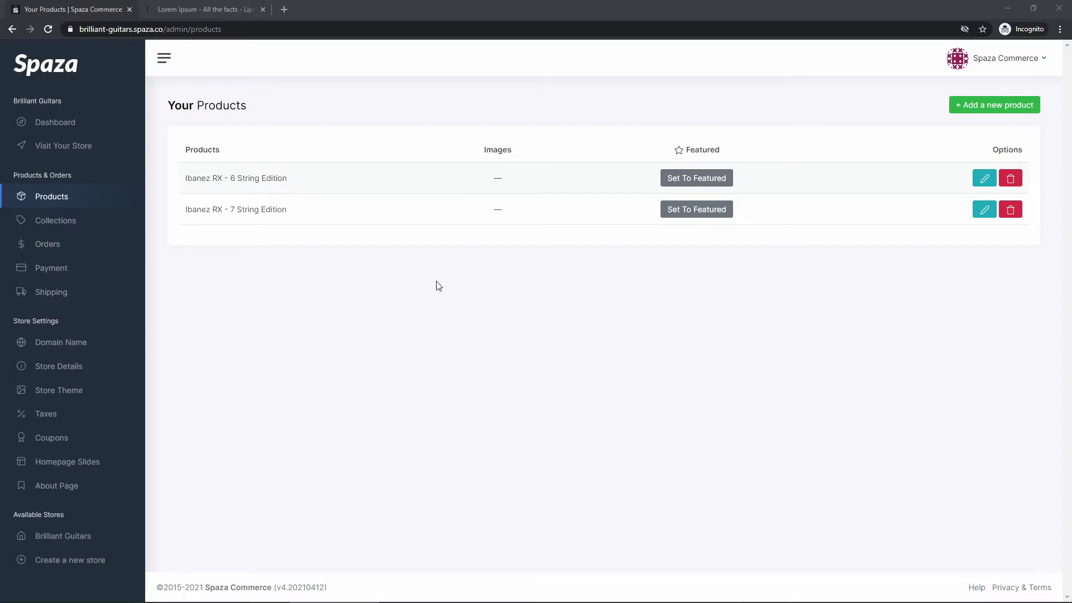
- Review the saved pricing and colour variations of the 6 String Edition and the 7 String Edition
click(235, 178)
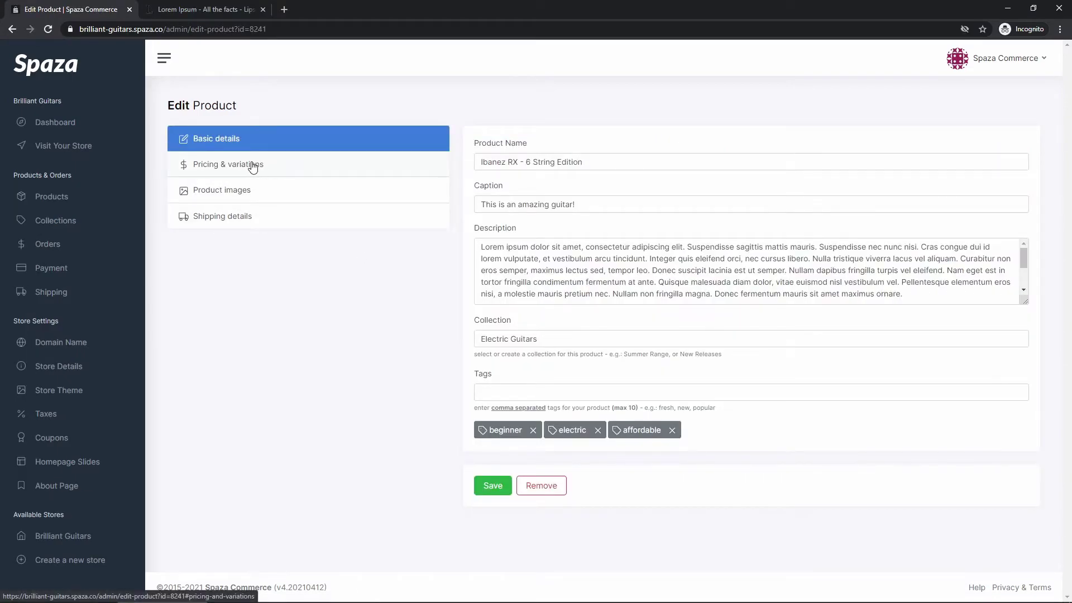
click(253, 166)
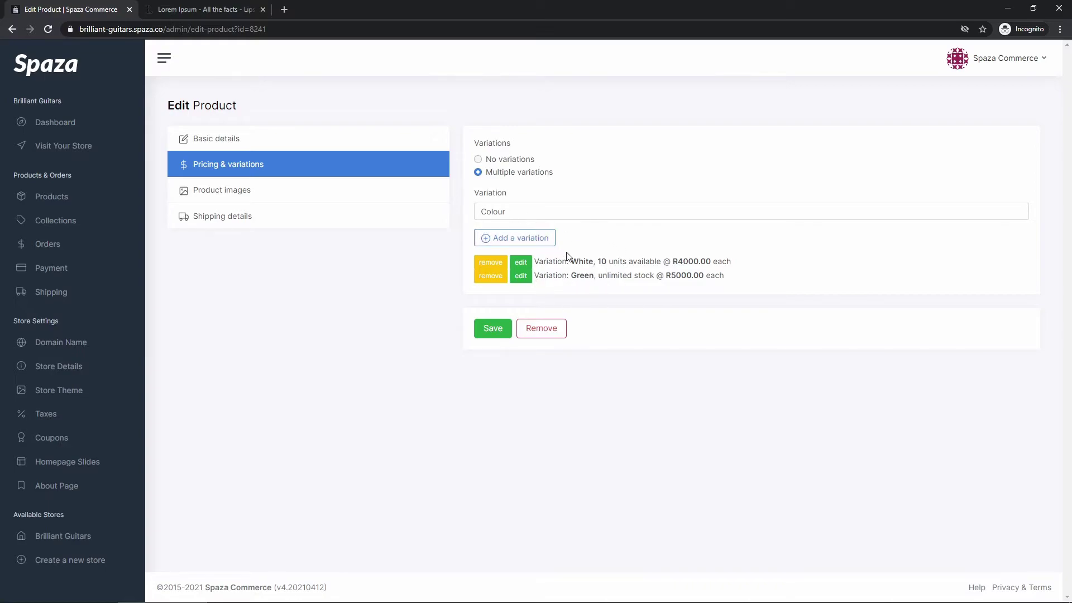
click(63, 198)
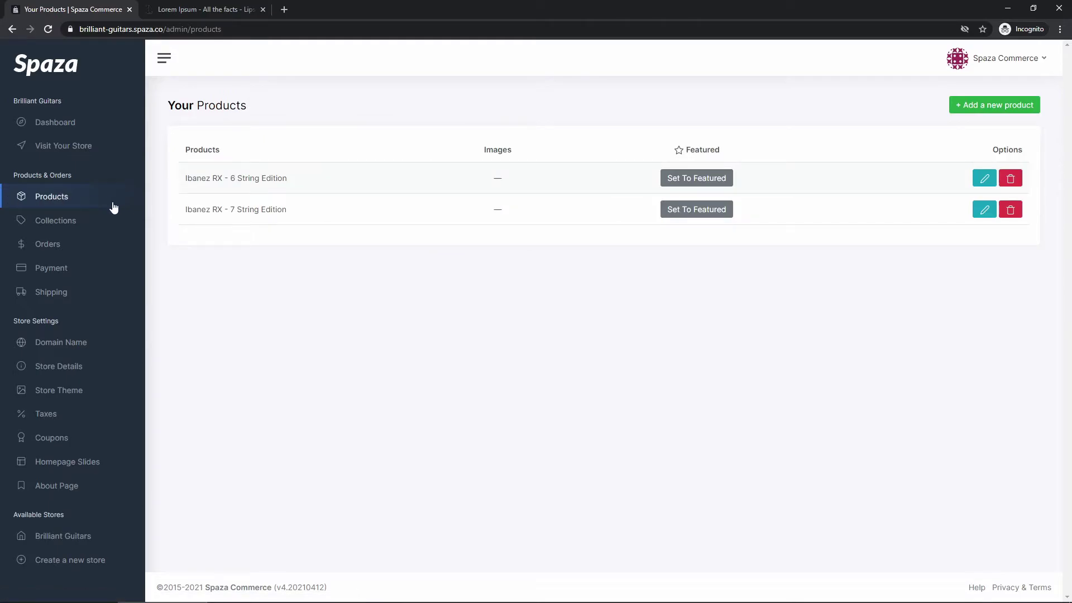
click(285, 213)
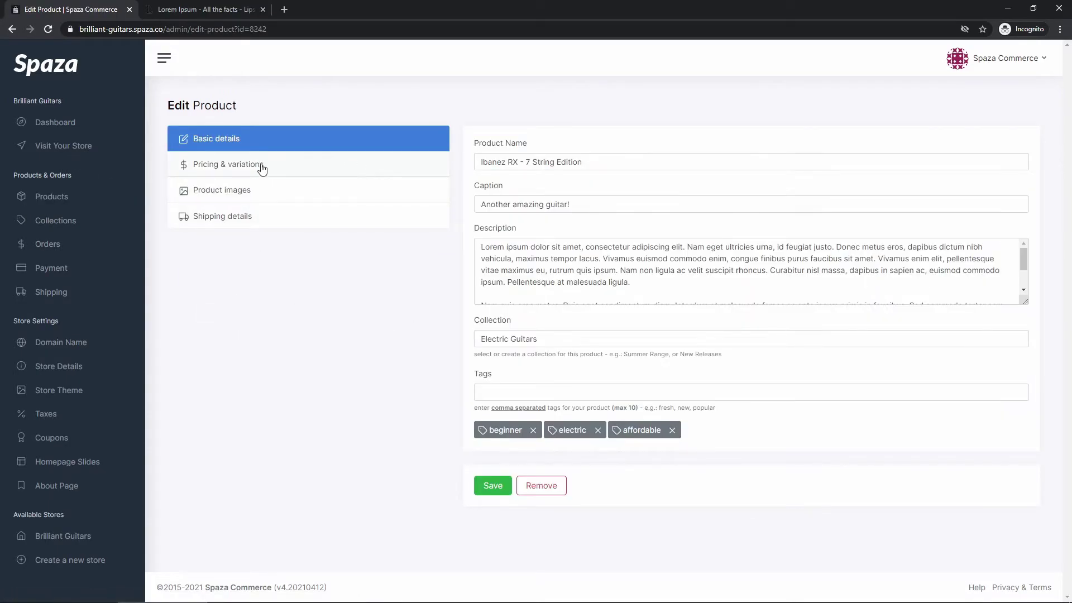
click(255, 168)
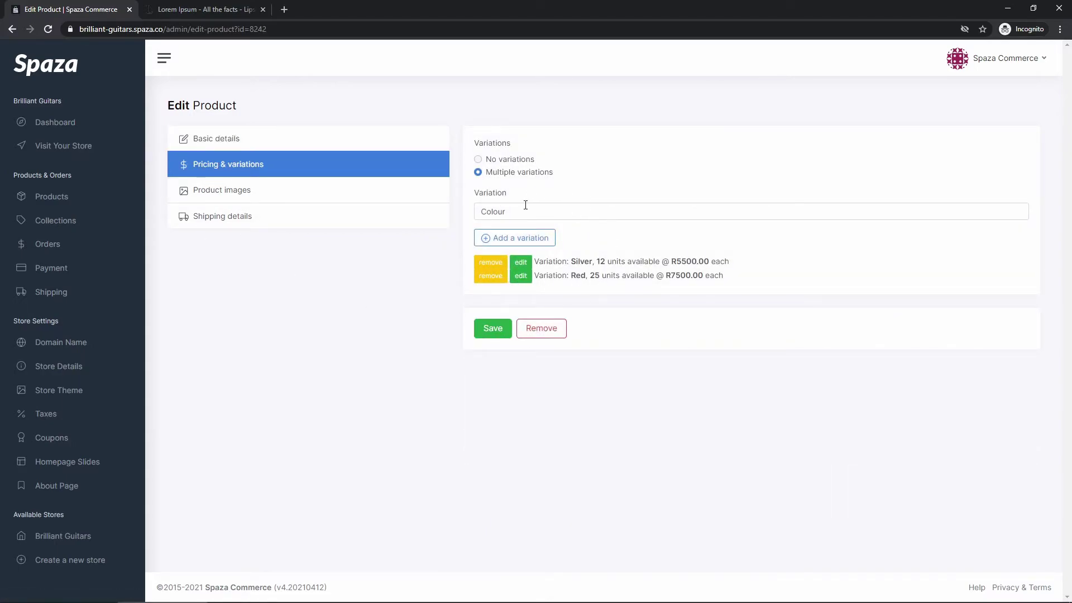
click(66, 199)
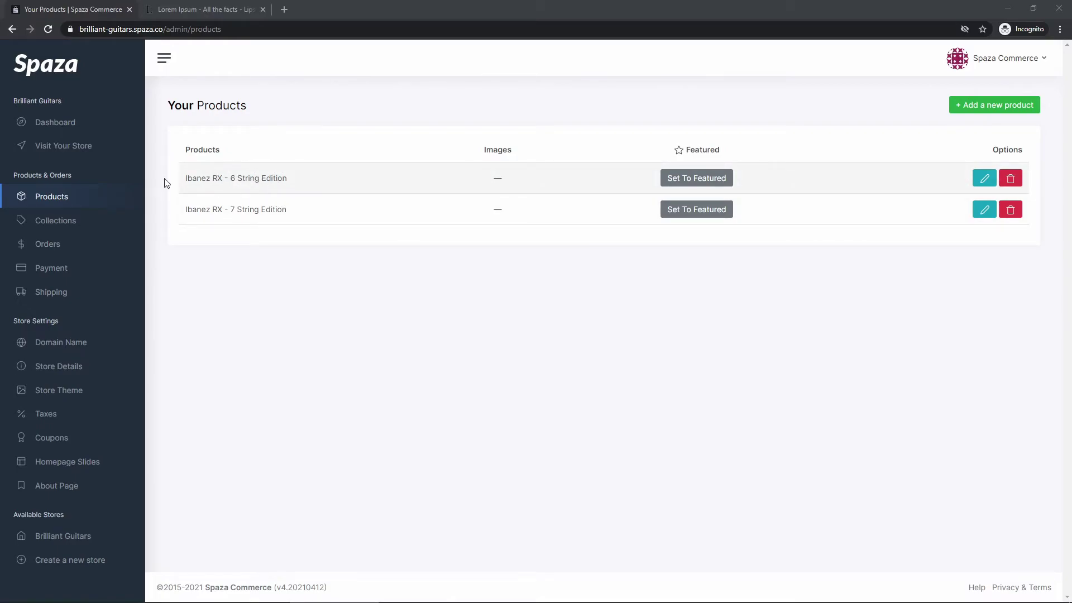
- Upload 104974.jpg from the Ibanez RX pictures folder as a product image for the 6 String Edition
click(59, 197)
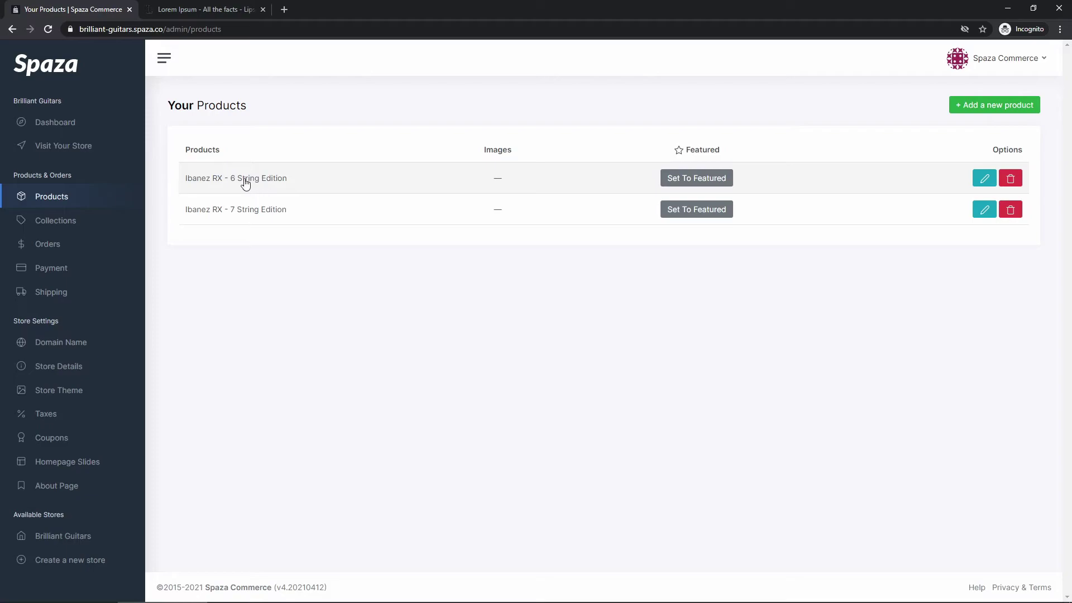
click(976, 186)
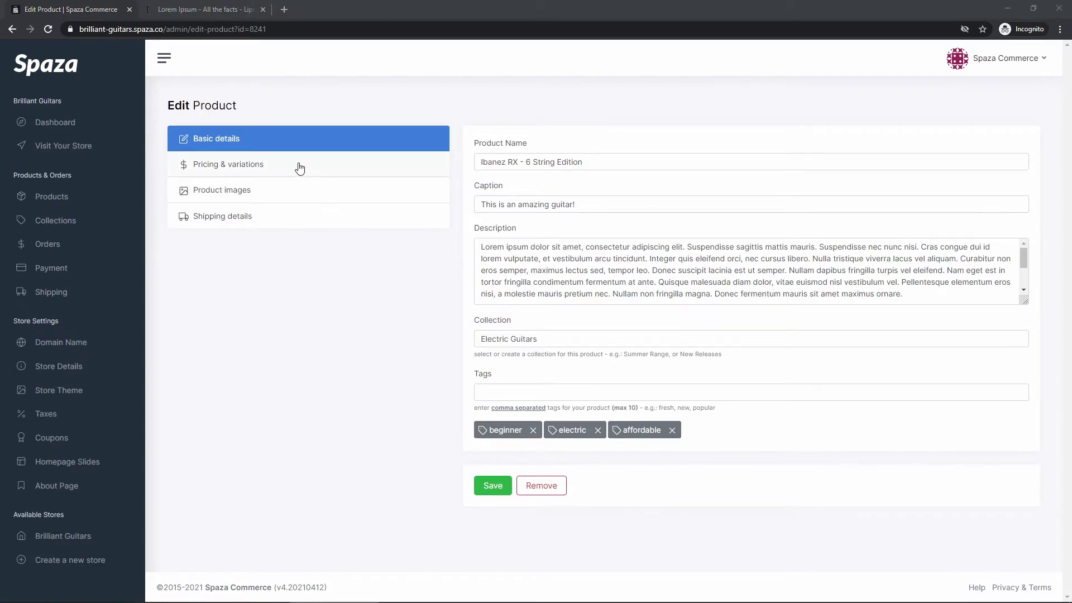
click(209, 196)
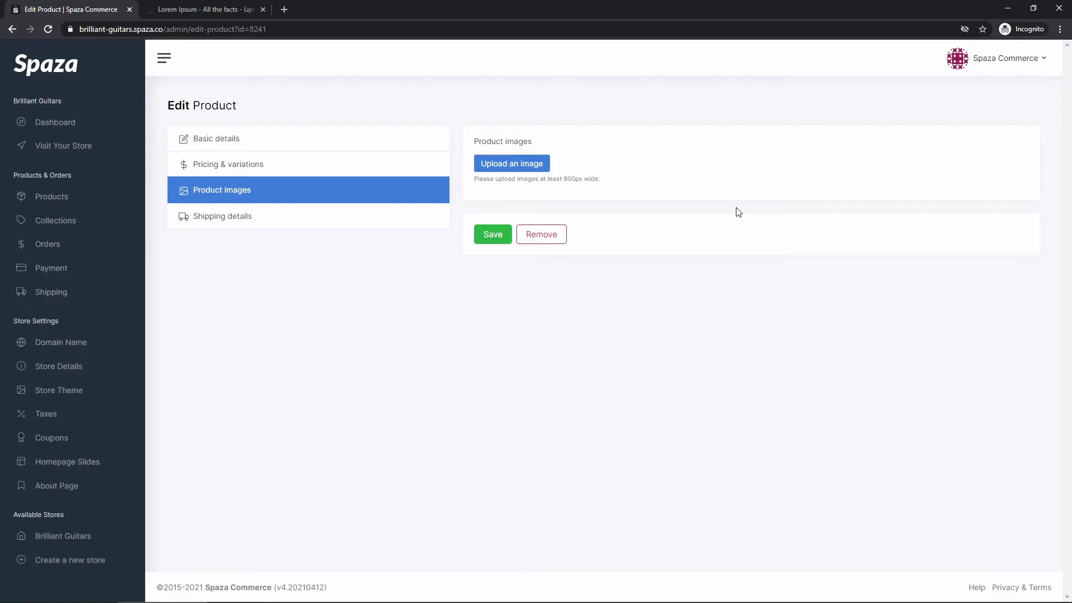
drag(477, 178, 576, 178)
click(569, 194)
click(580, 189)
click(548, 167)
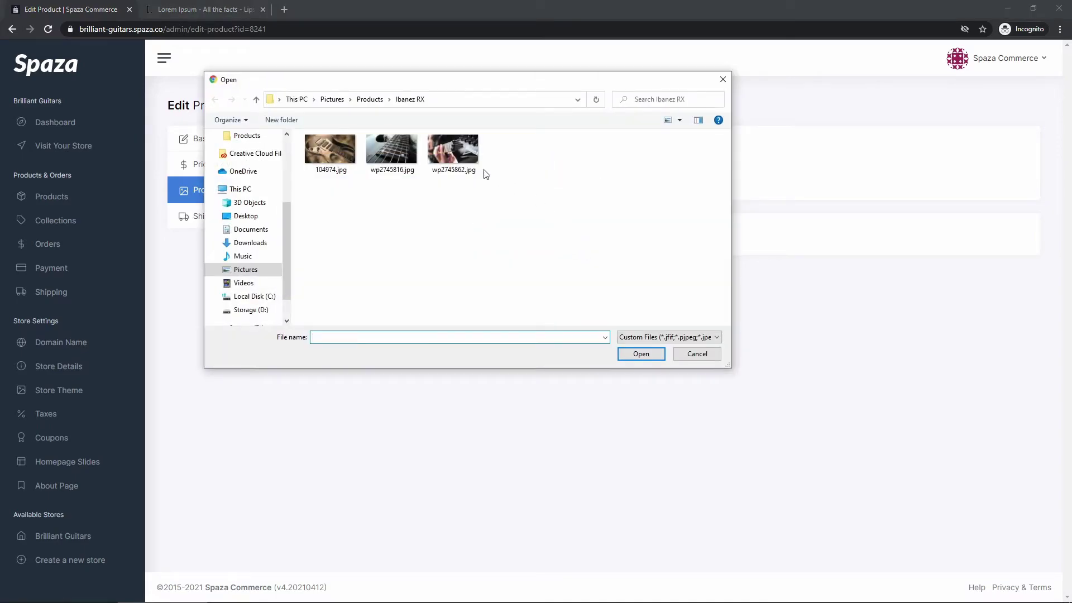
click(365, 101)
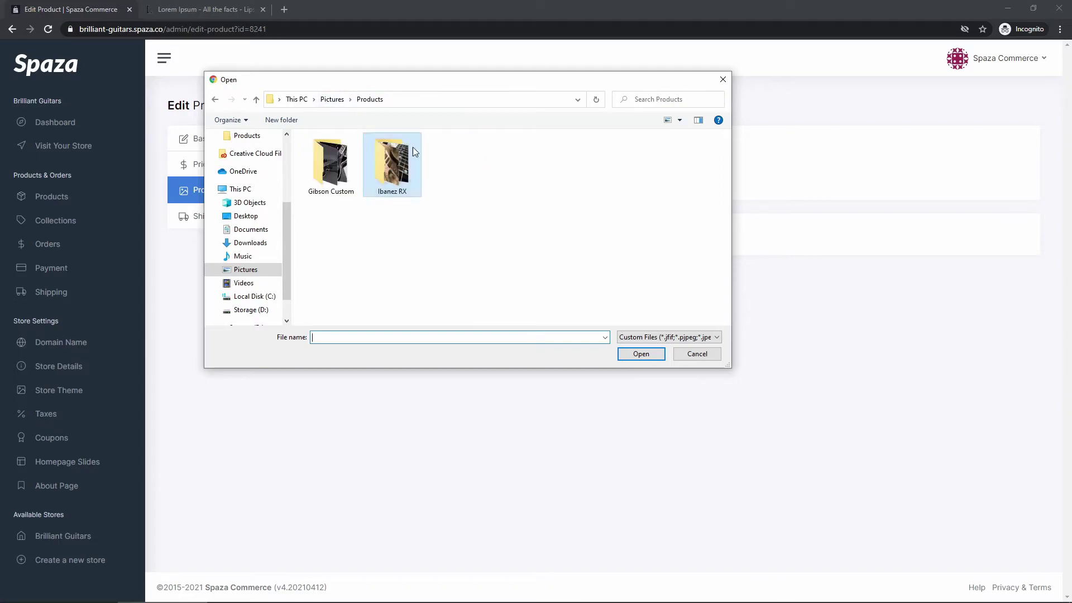
click(356, 165)
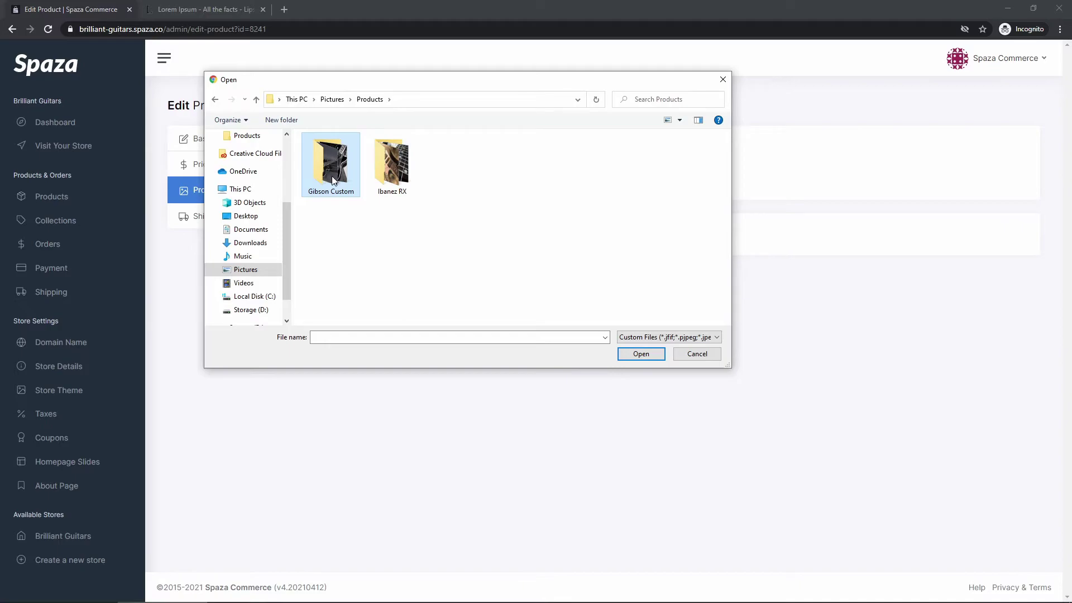
double_click(388, 158)
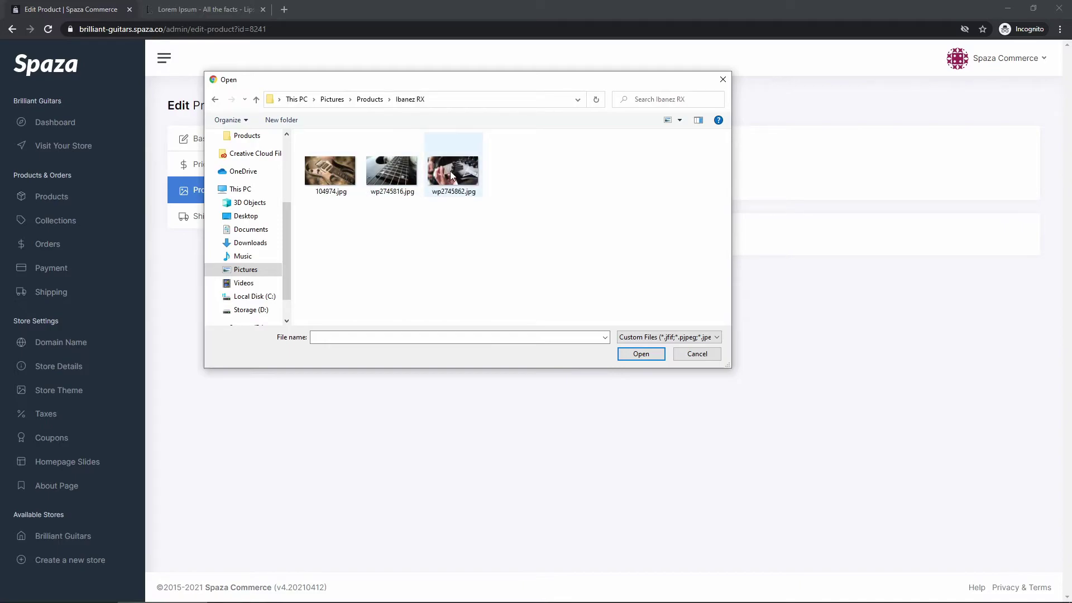
click(322, 168)
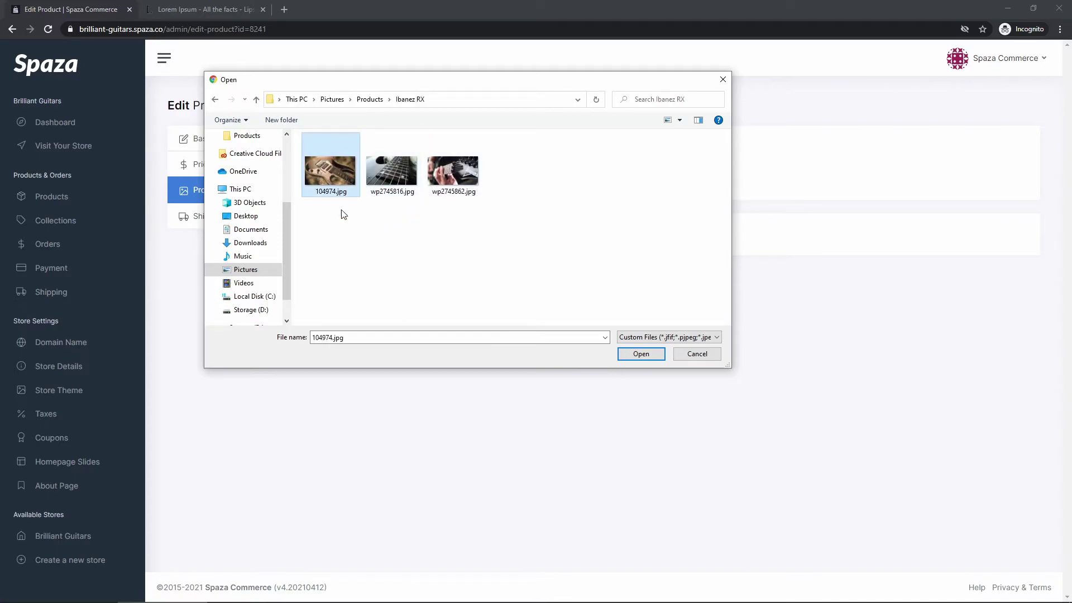
click(621, 350)
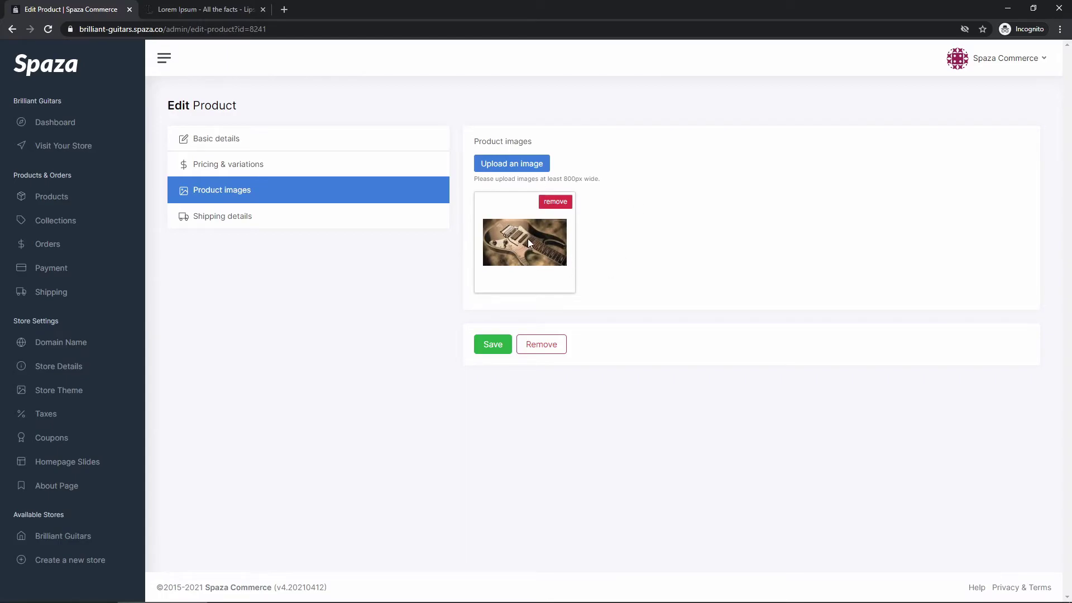
- Upload wp2745816.jpg and wp2745862.jpg as further images for the 6 String Edition and save the product
click(508, 163)
double_click(394, 154)
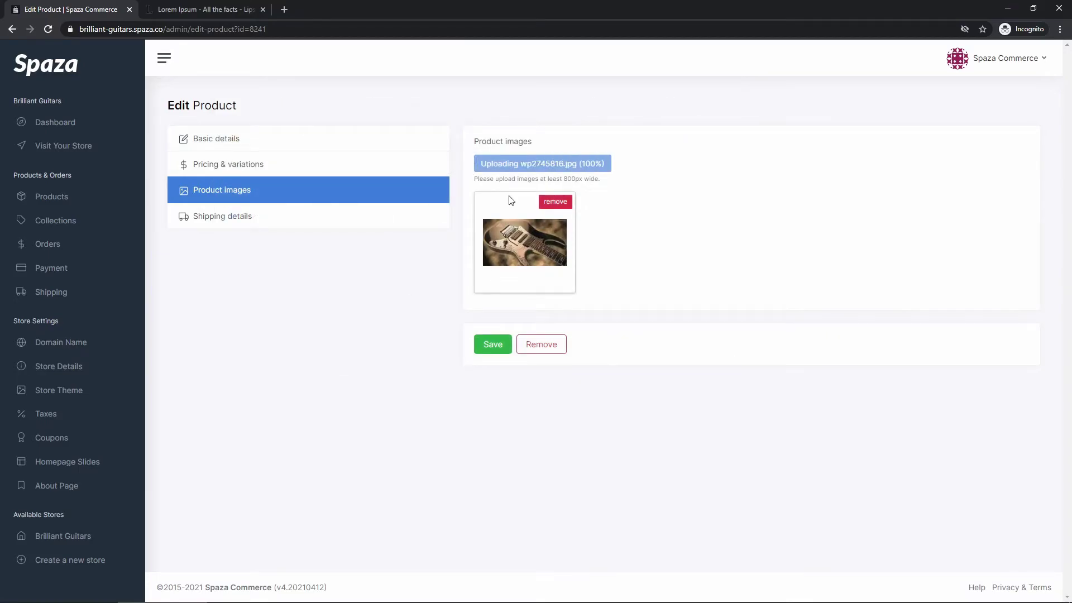
click(510, 164)
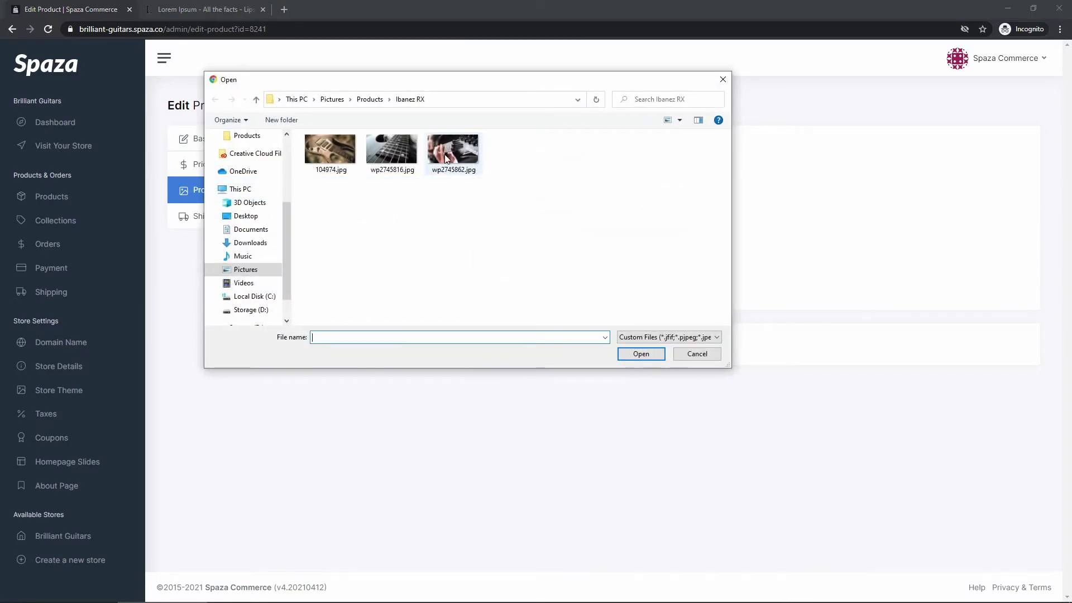
double_click(454, 149)
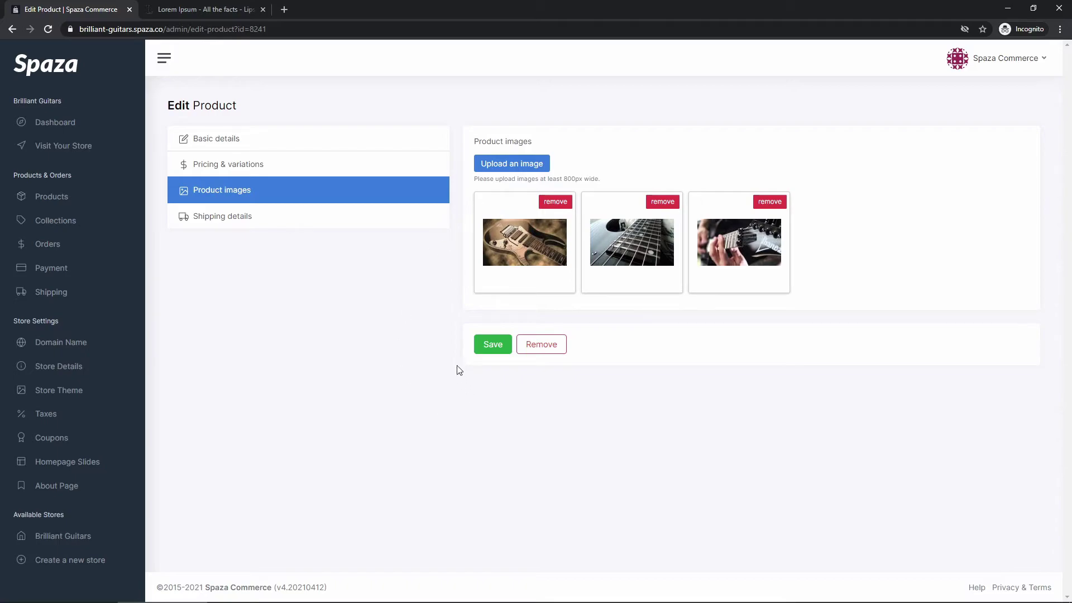
click(493, 346)
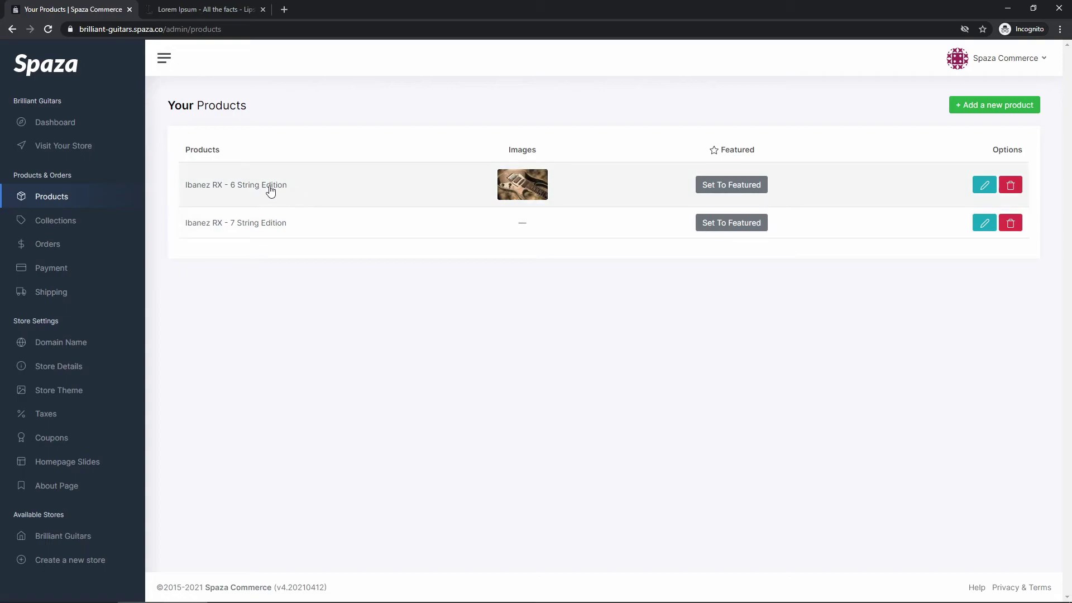
- Upload 104974.jpg as a product image for the Ibanez RX - 7 String Edition
click(260, 224)
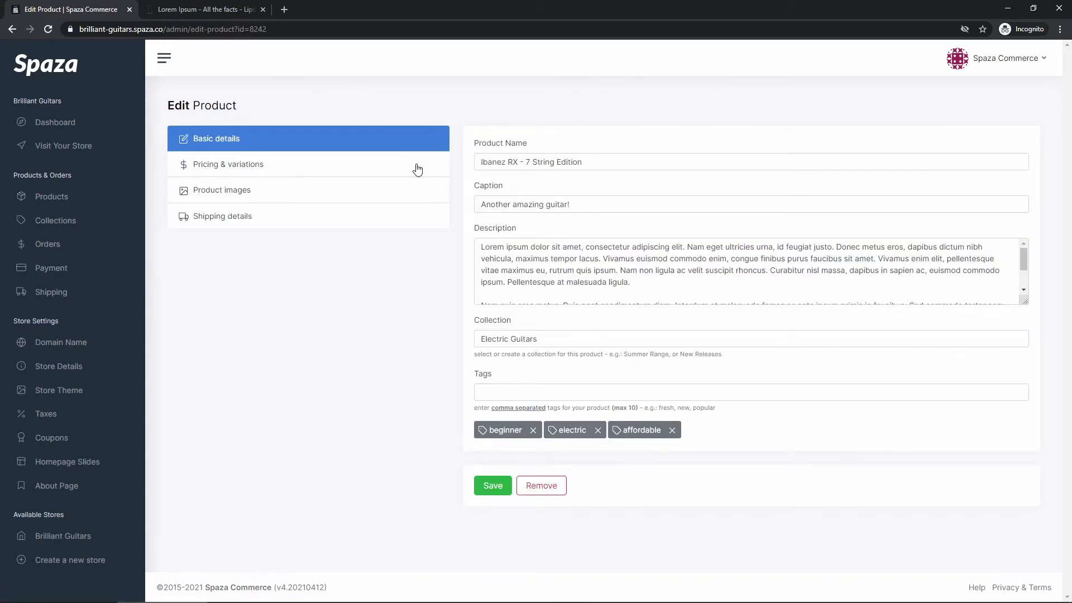
click(215, 192)
click(509, 163)
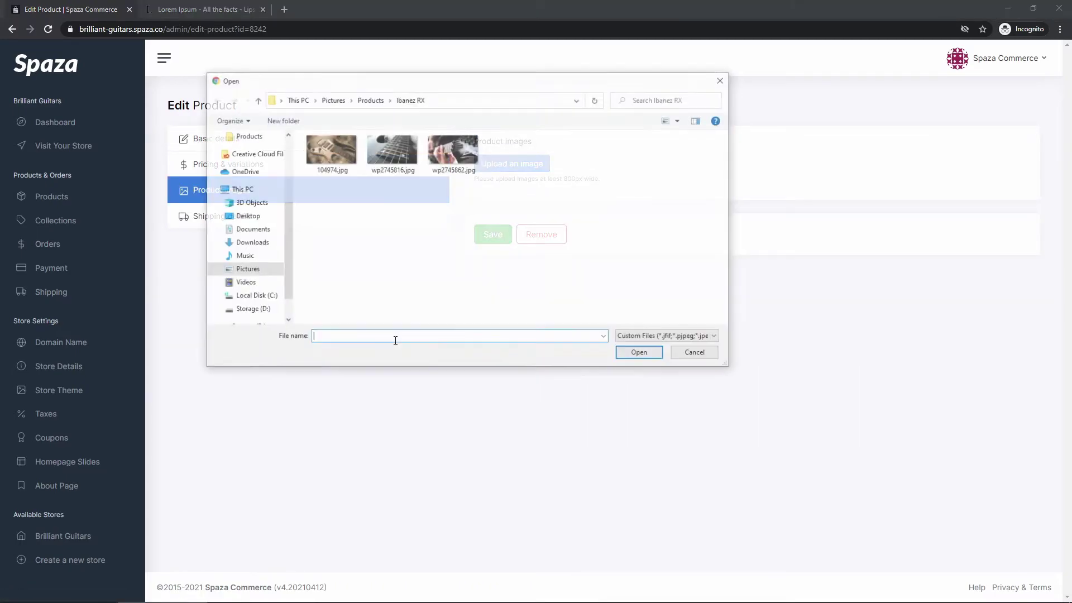
double_click(325, 148)
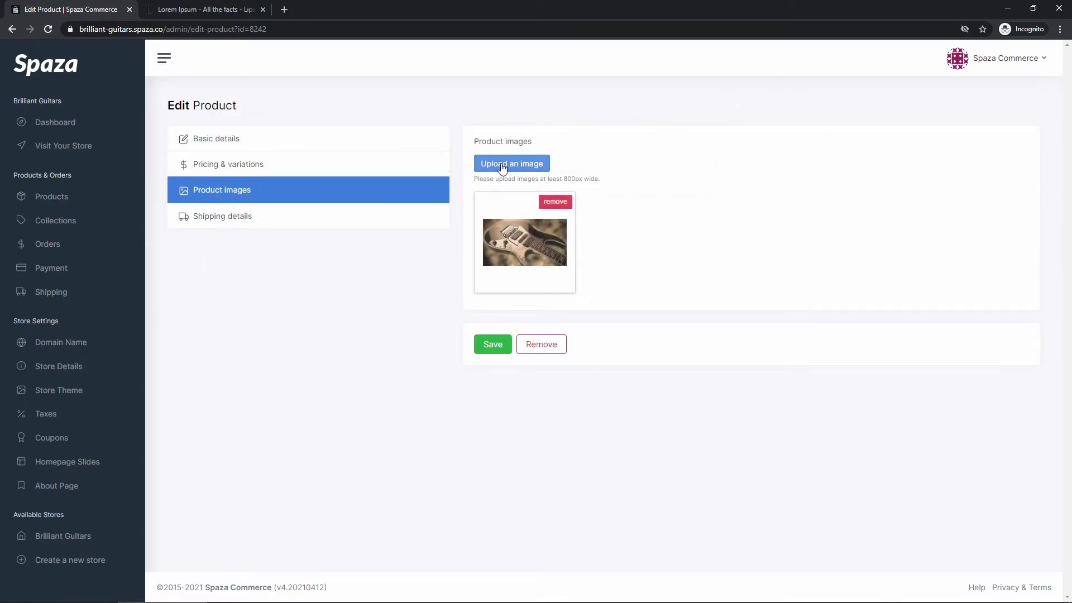
- Upload wp2745816.jpg and wp2745862.jpg as further product images for the Ibanez RX - 7 String Edition
click(506, 163)
double_click(384, 146)
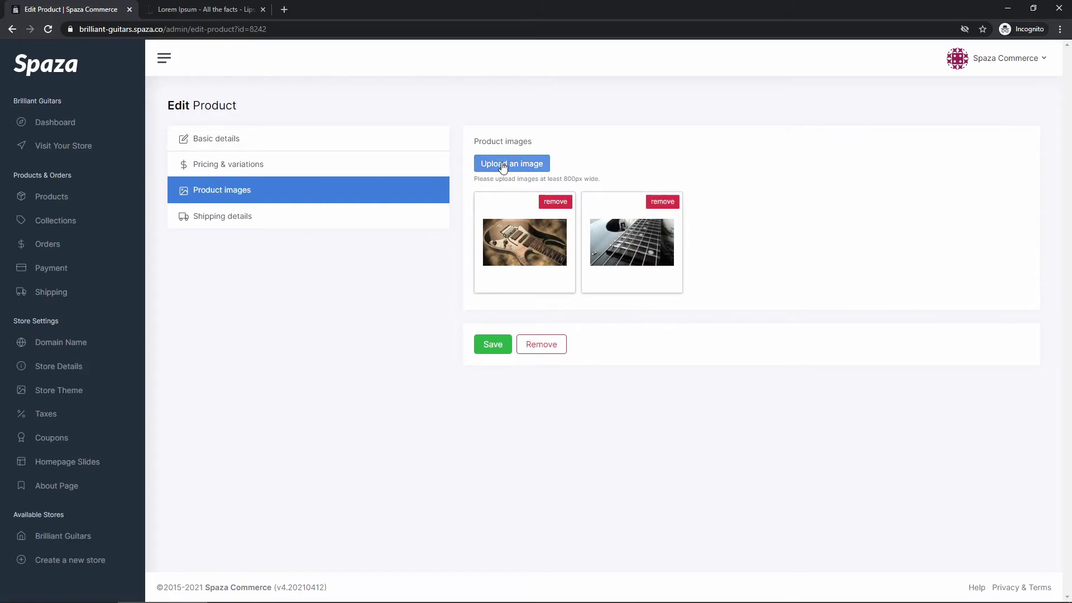
click(501, 164)
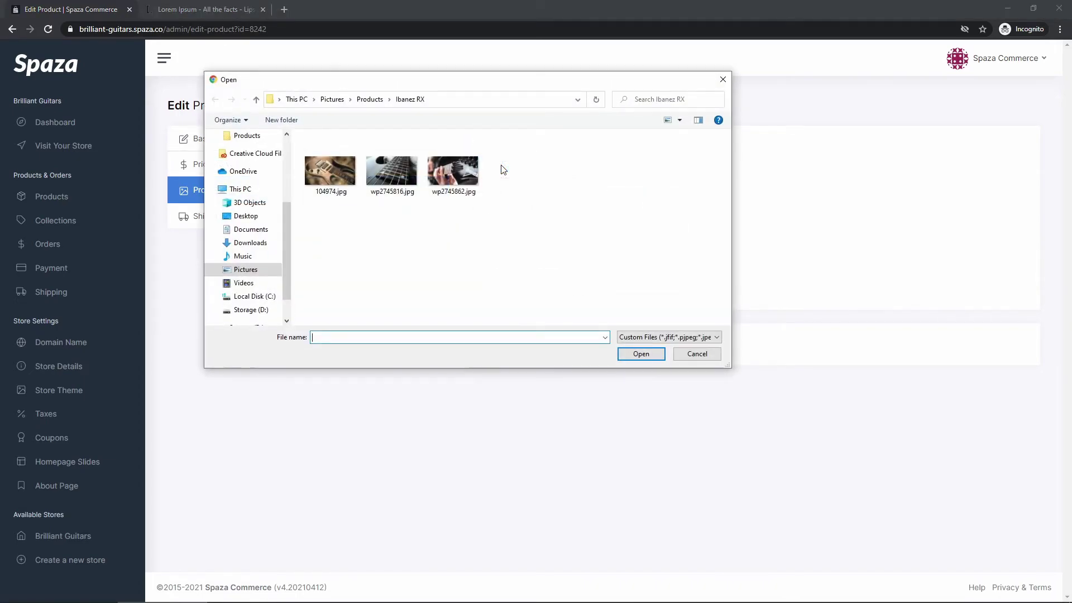
double_click(461, 170)
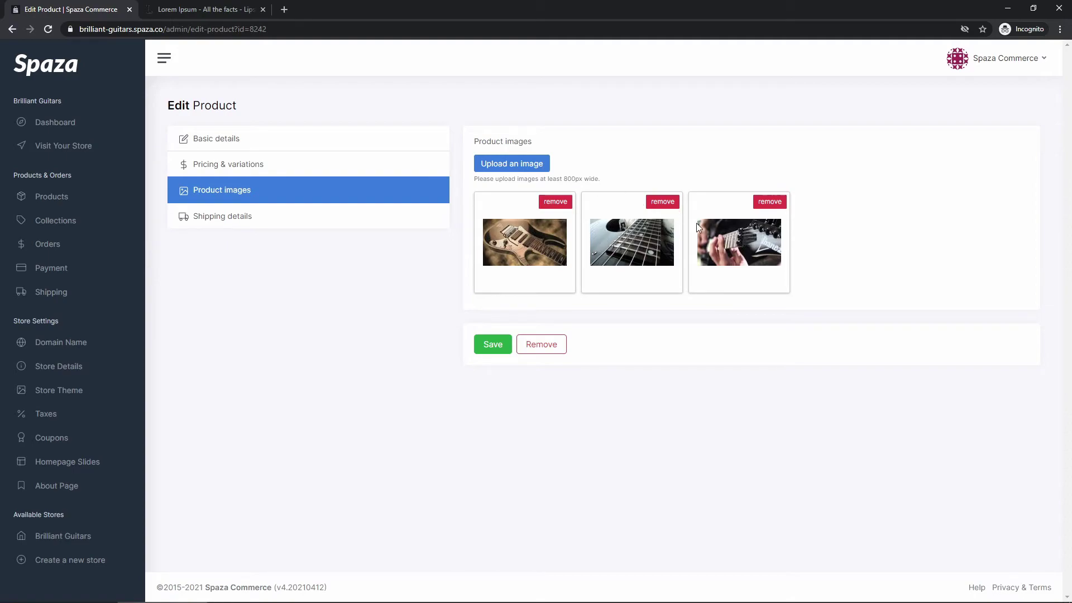
- Remove the fretboard close-up image from the 7 String Edition and save the product
click(657, 205)
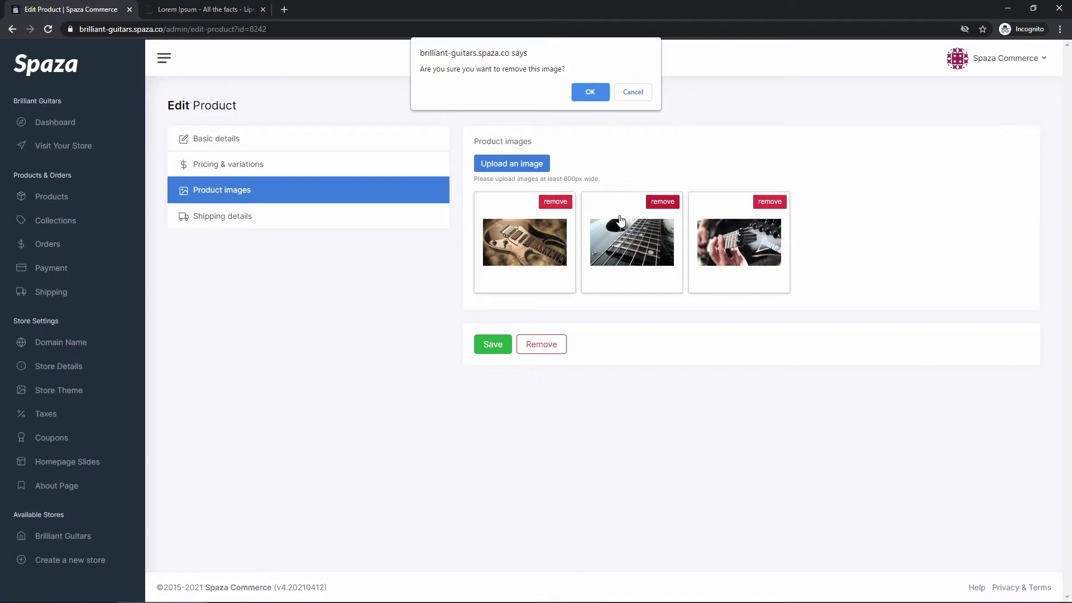
click(583, 93)
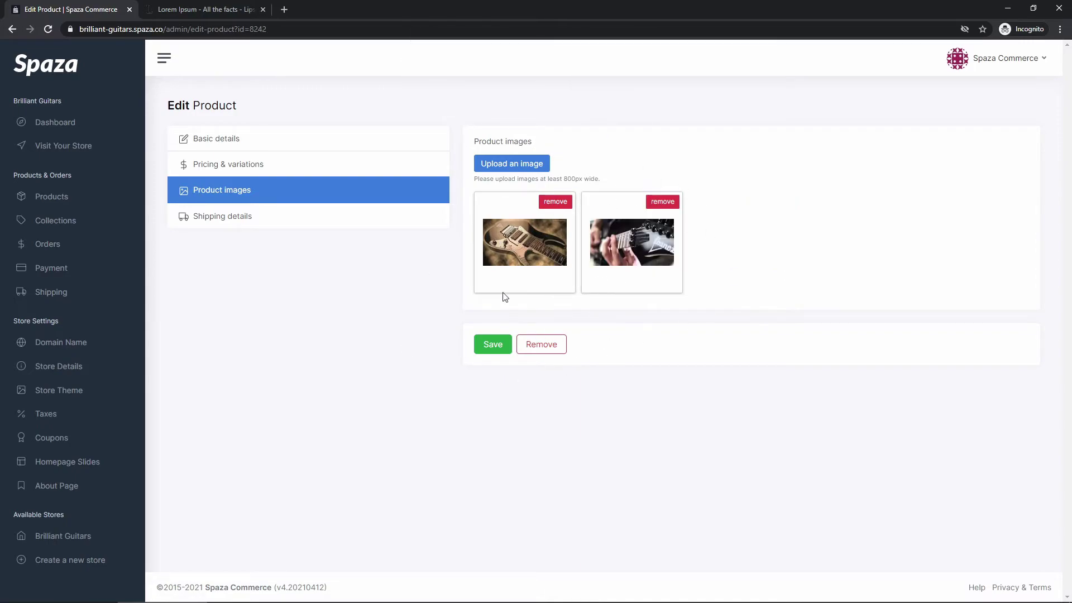
click(493, 344)
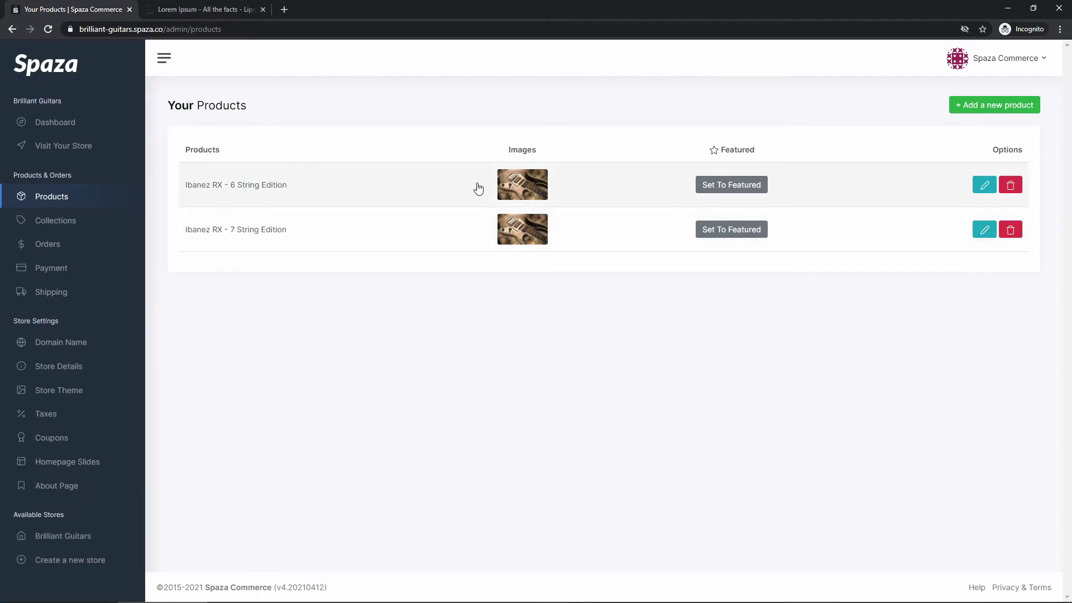
- Remove the brown guitar body image from the Ibanez RX - 6 String Edition and save the product
click(358, 197)
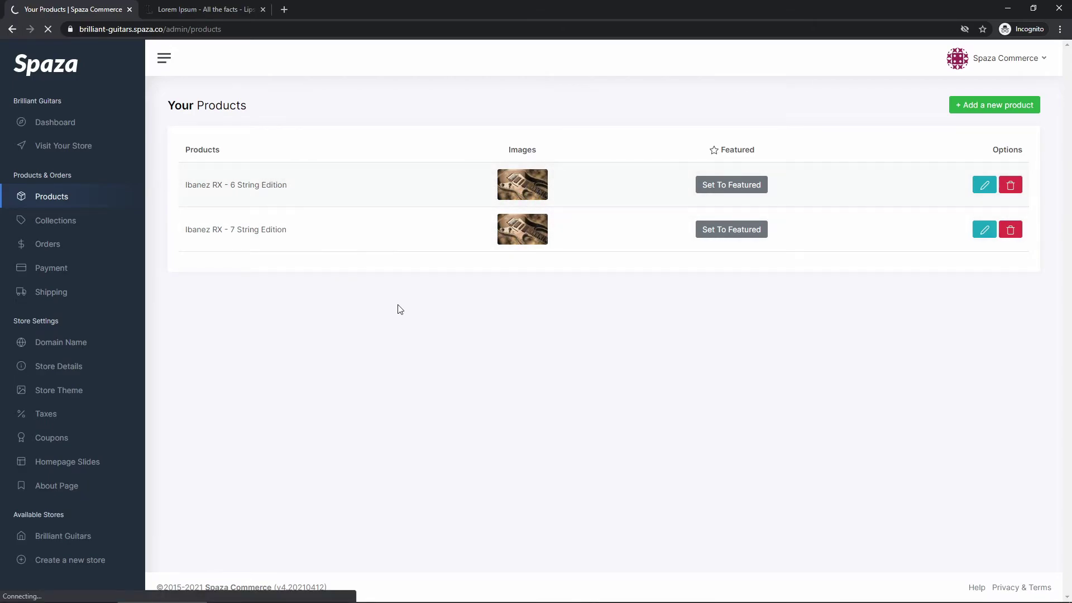
click(58, 199)
click(240, 186)
click(202, 187)
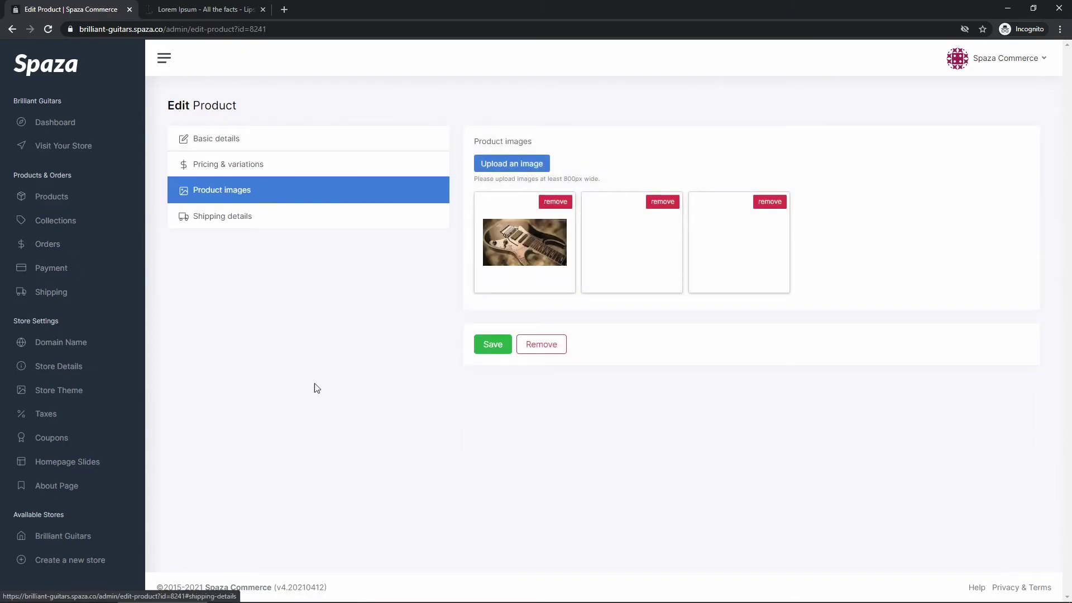
click(553, 204)
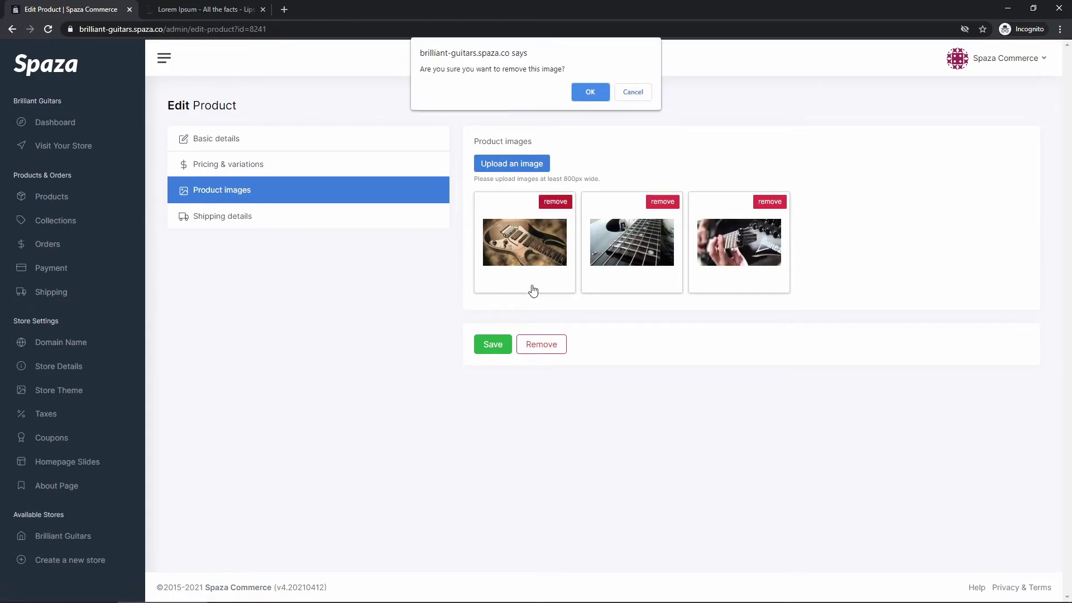
click(593, 91)
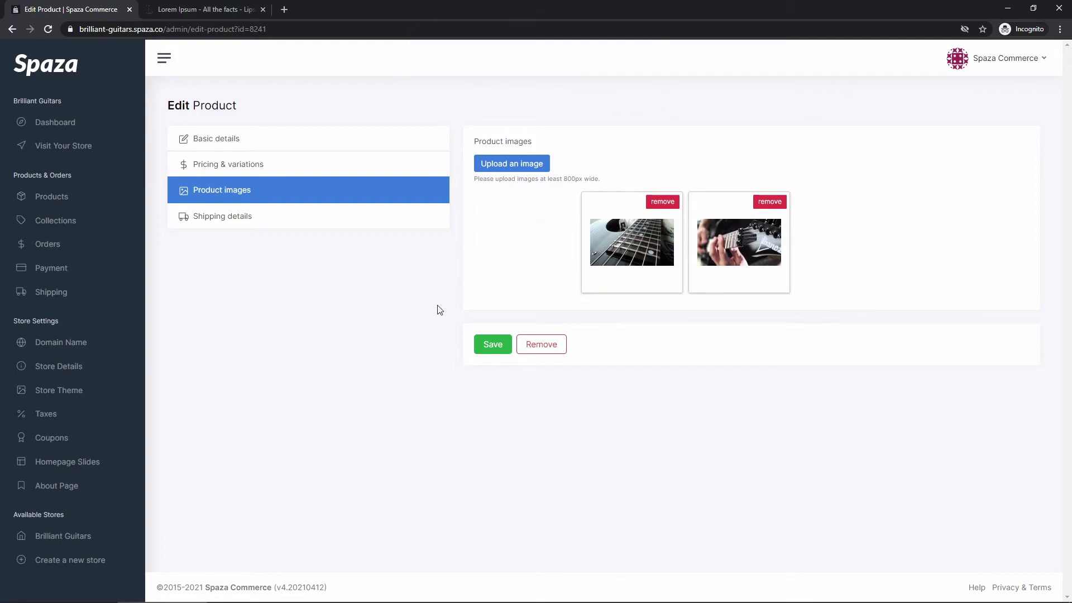
click(486, 347)
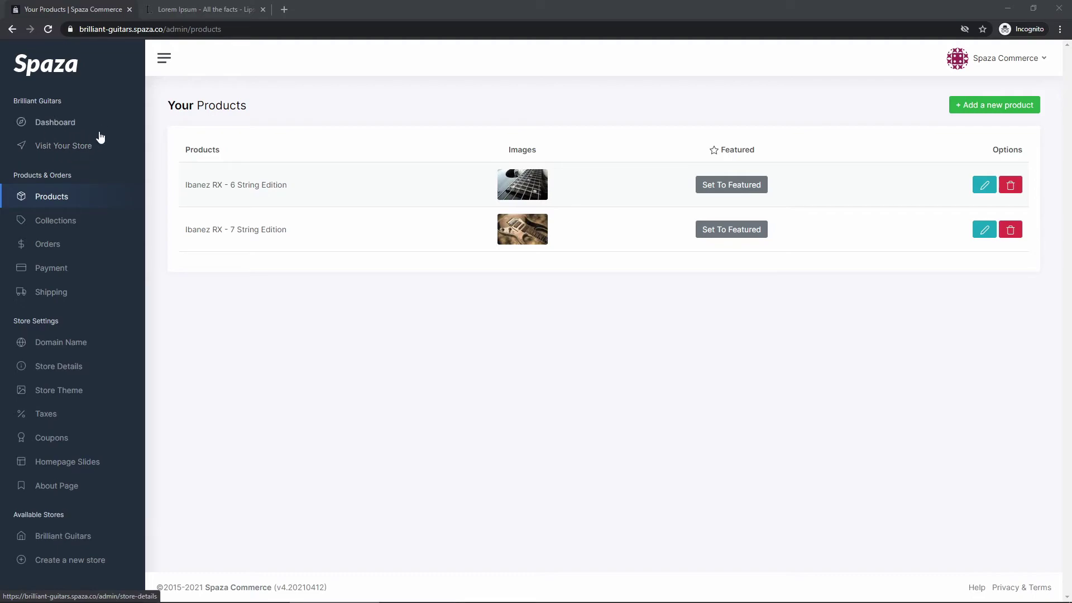
- Visit the Brilliant Guitars storefront and review the names, images and prices of the latest products on its home page
click(56, 146)
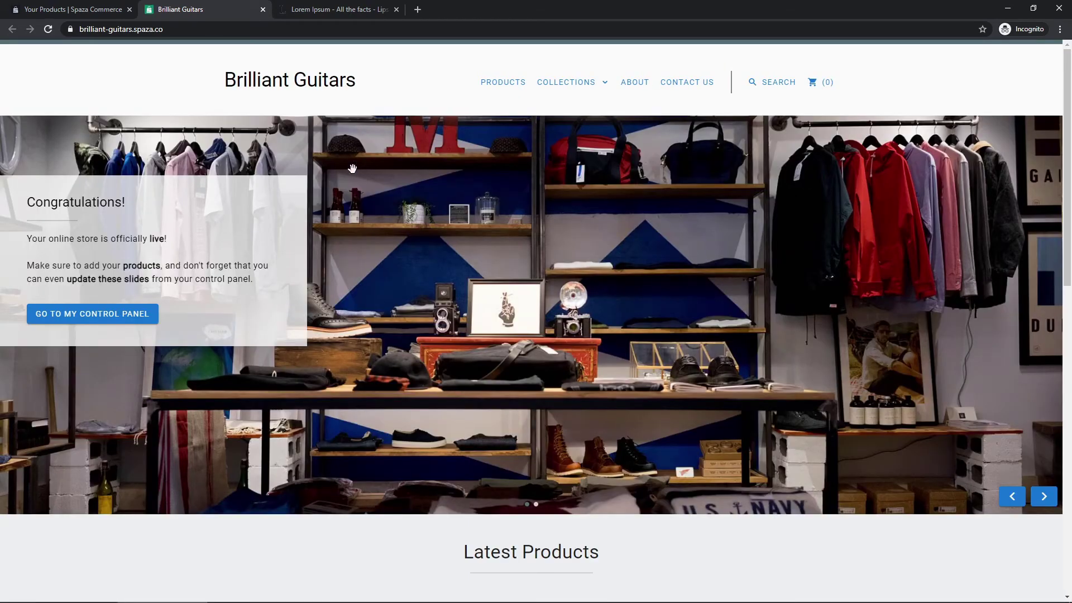
scroll(449, 280, down, 6)
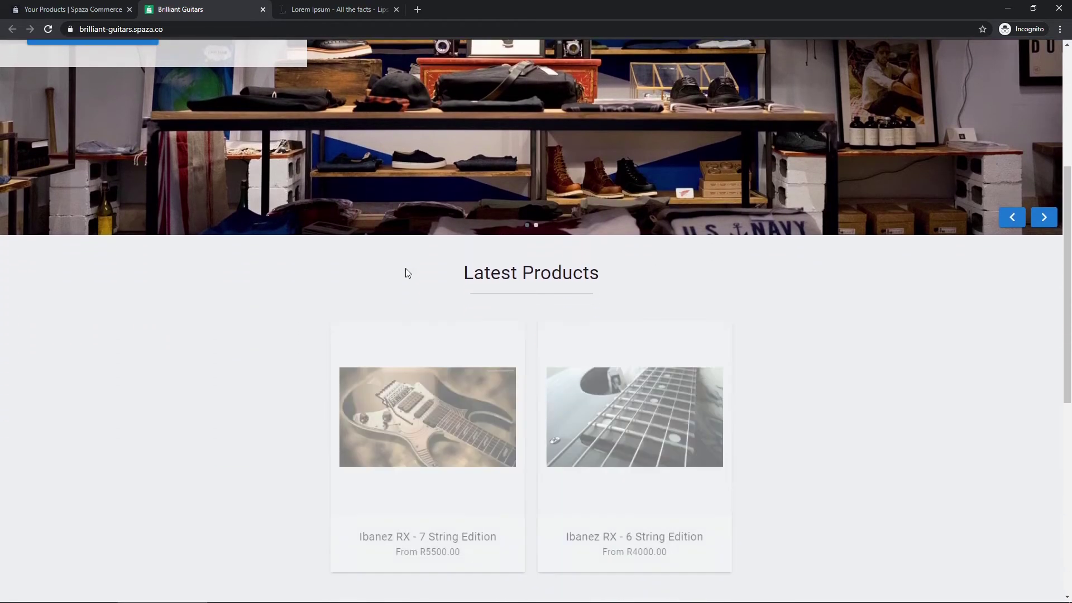
scroll(303, 257, up, 3)
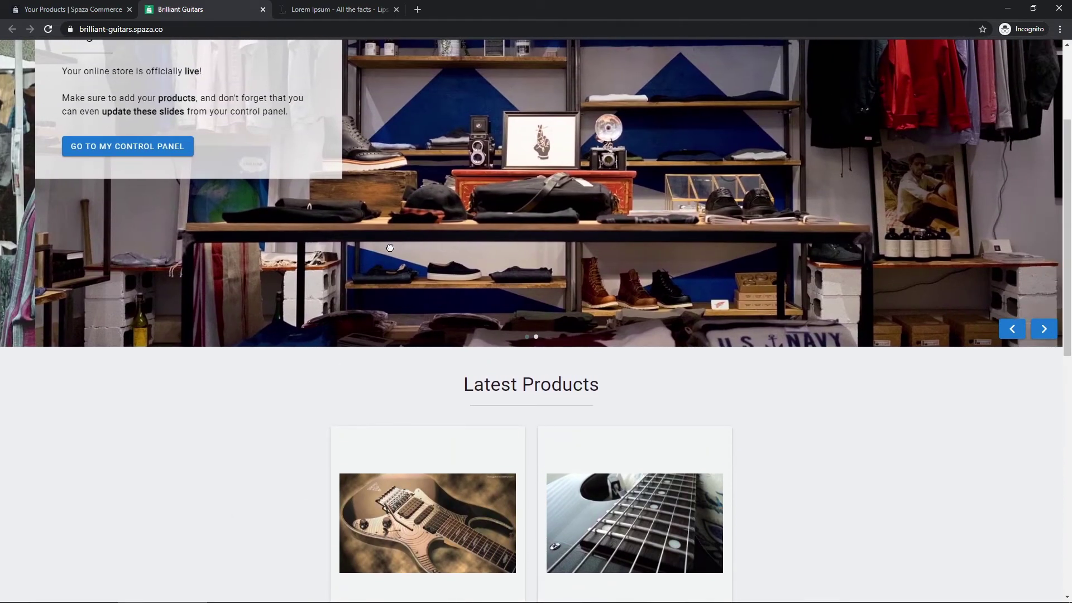
scroll(304, 383, down, 3)
scroll(251, 354, down, 1)
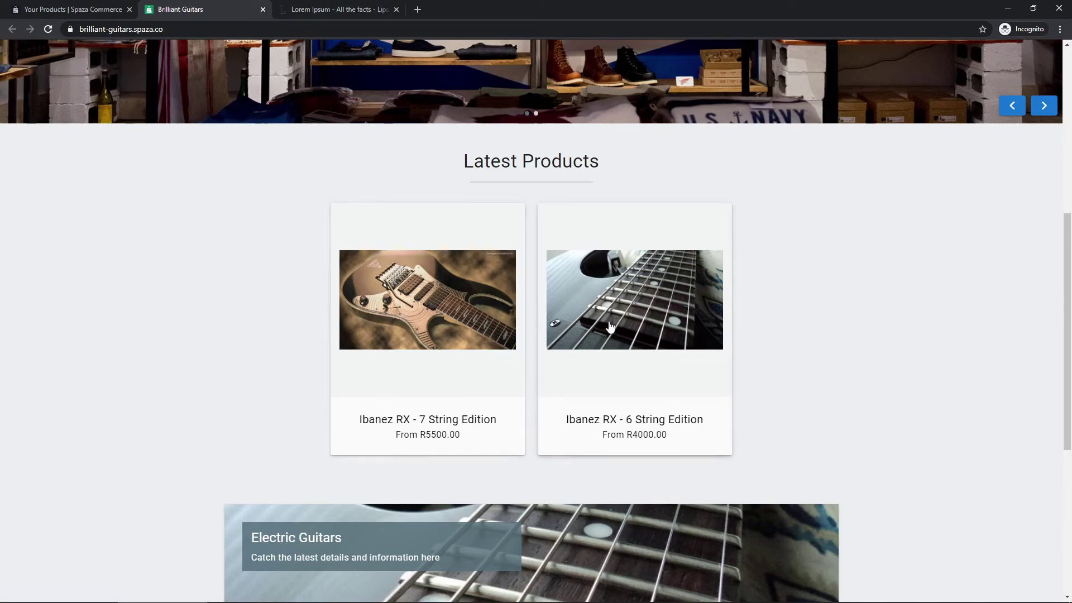
drag(461, 435, 395, 435)
drag(683, 435, 579, 435)
click(558, 469)
scroll(316, 413, up, 5)
scroll(316, 413, up, 2)
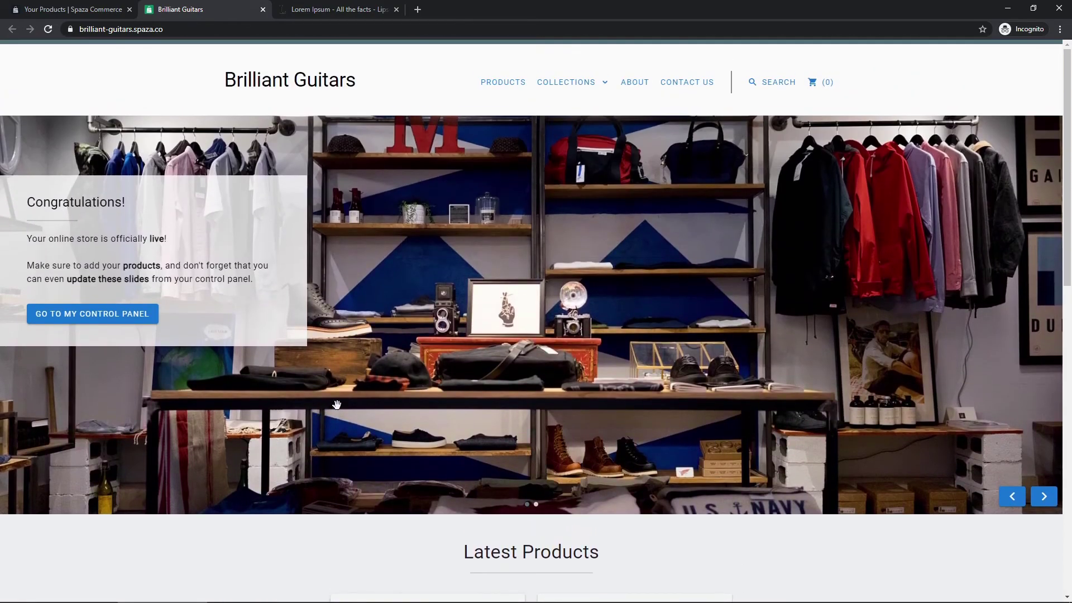
- Browse all products and the Electric Guitars collection in the storefront, and open the Ibanez RX - 6 String Edition page
click(498, 85)
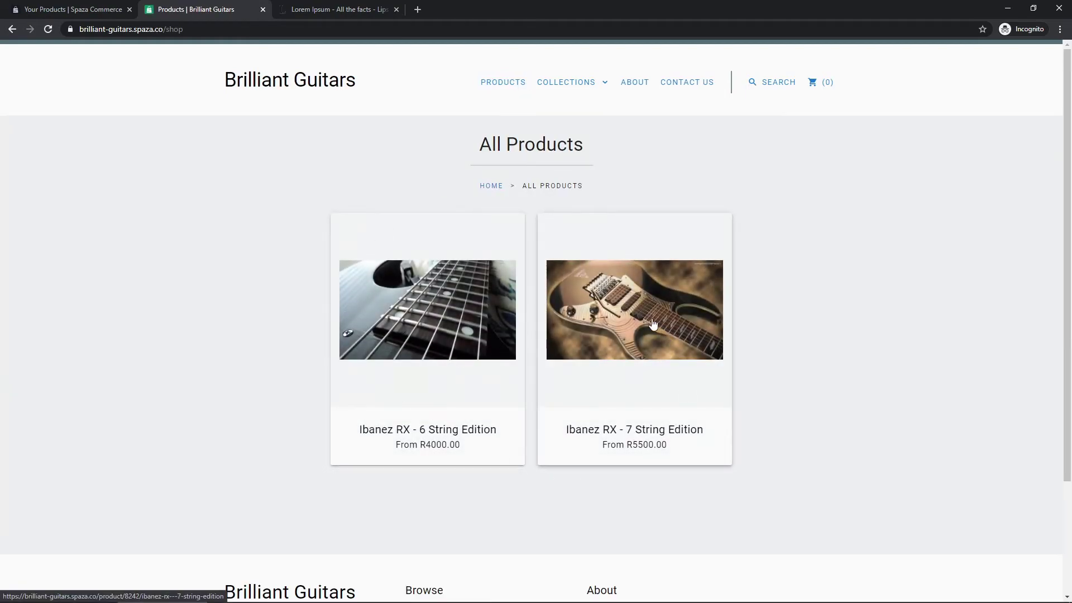
click(565, 82)
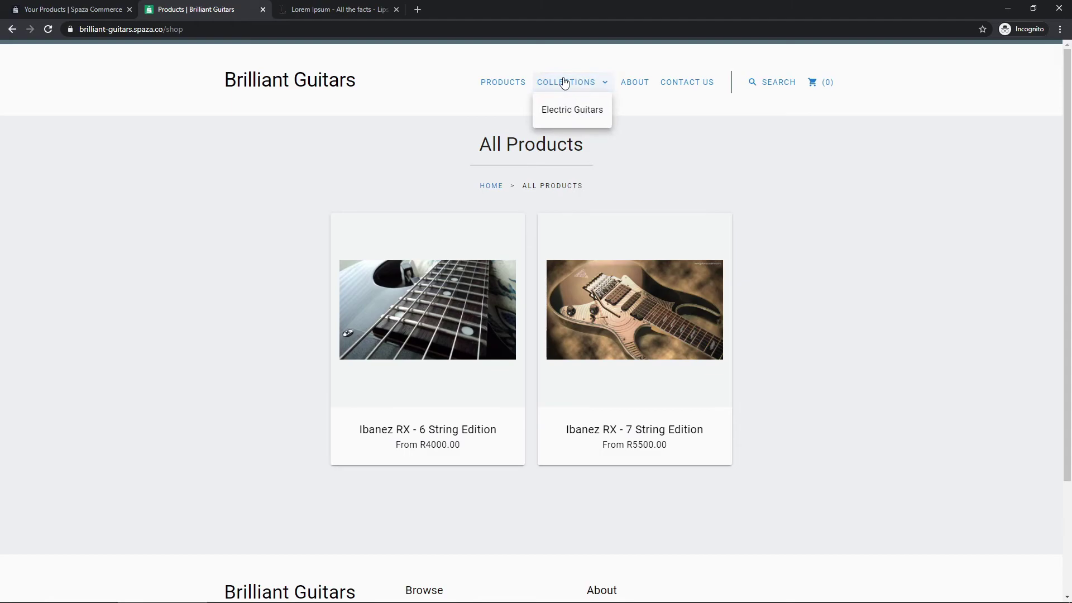
click(592, 110)
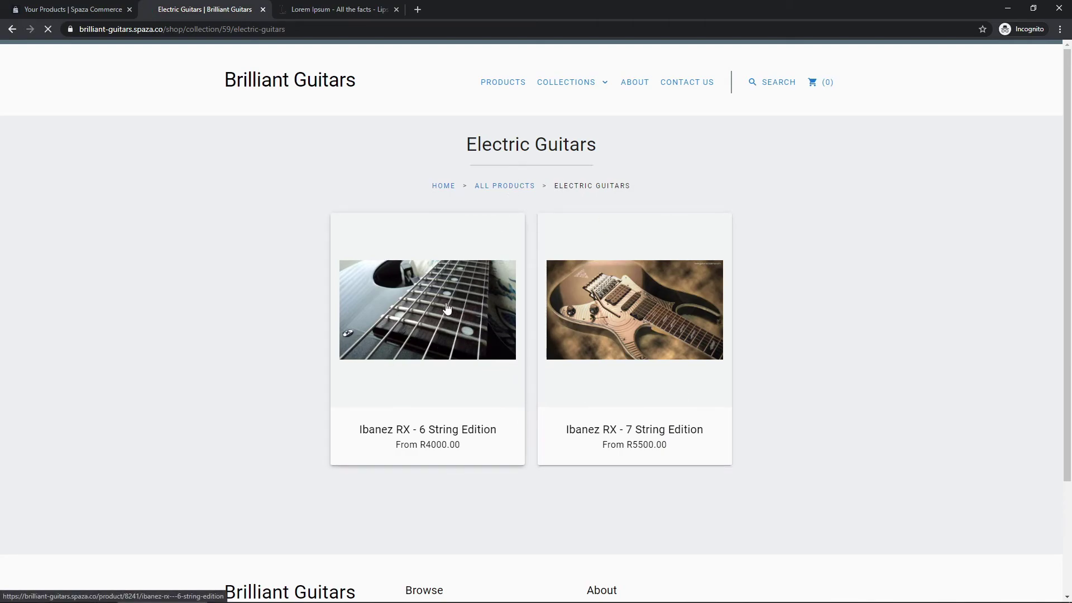
click(335, 411)
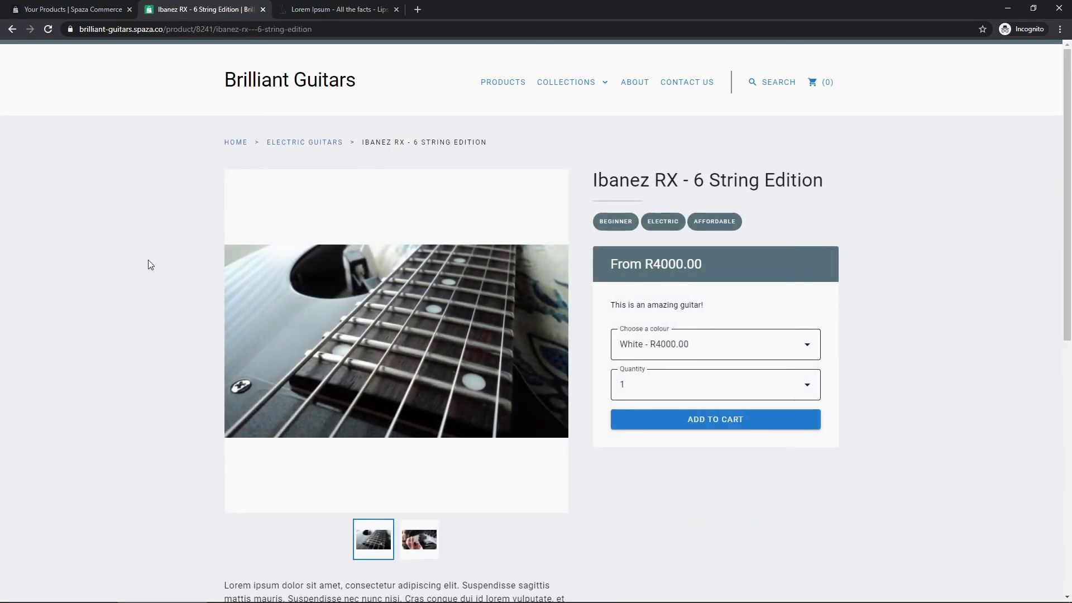
- Review the long description of the 6 String Edition and switch its gallery to the second product image
scroll(149, 262, down, 5)
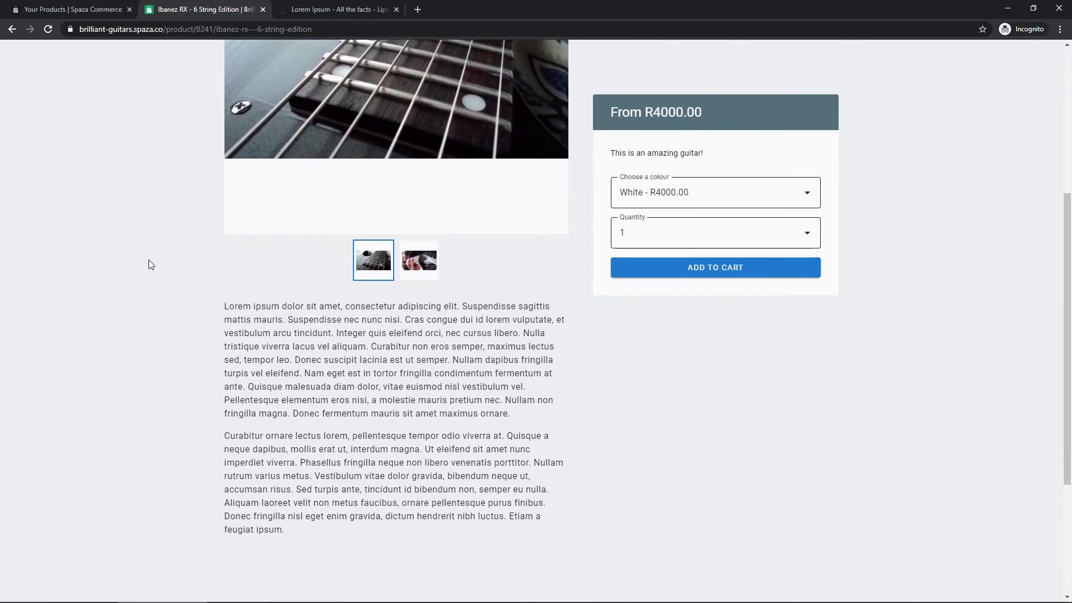
scroll(149, 264, up, 4)
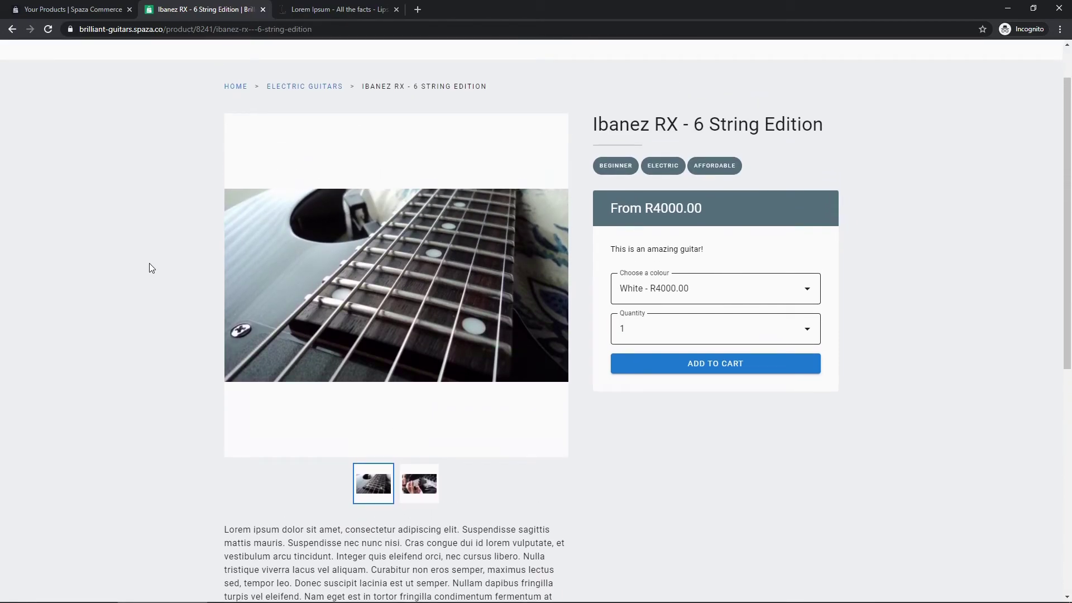
scroll(149, 265, down, 2)
drag(1064, 206, 1033, 278)
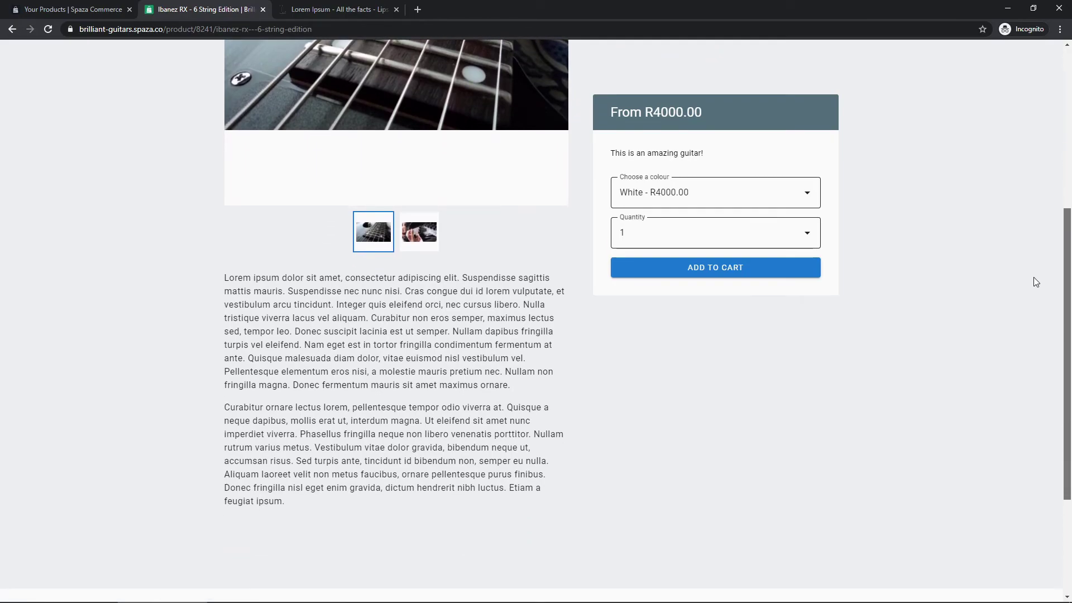
scroll(1035, 281, up, 4)
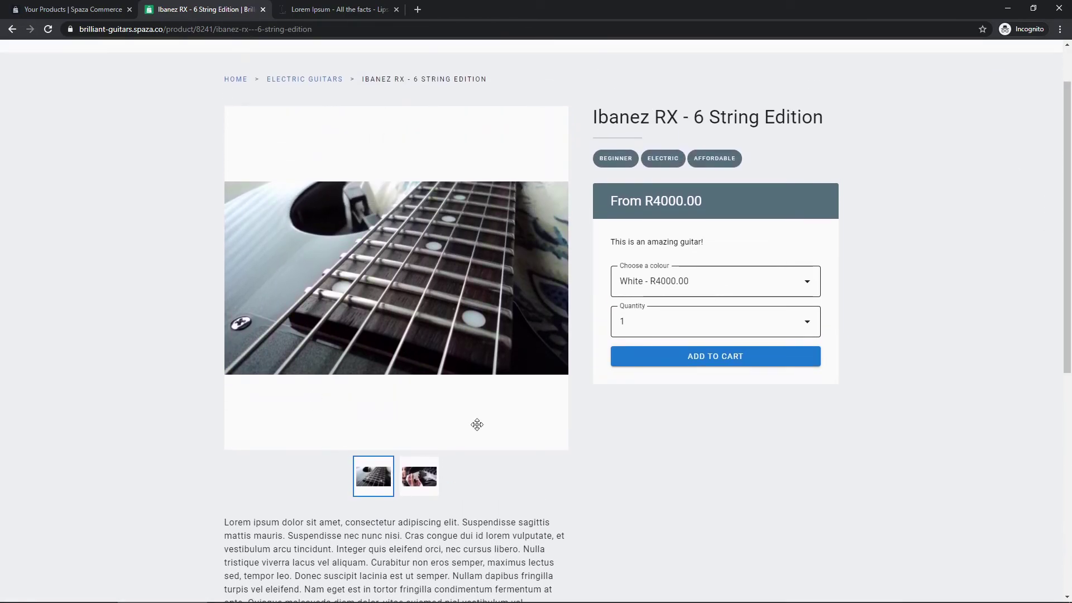
drag(304, 314, 686, 339)
scroll(730, 313, up, 1)
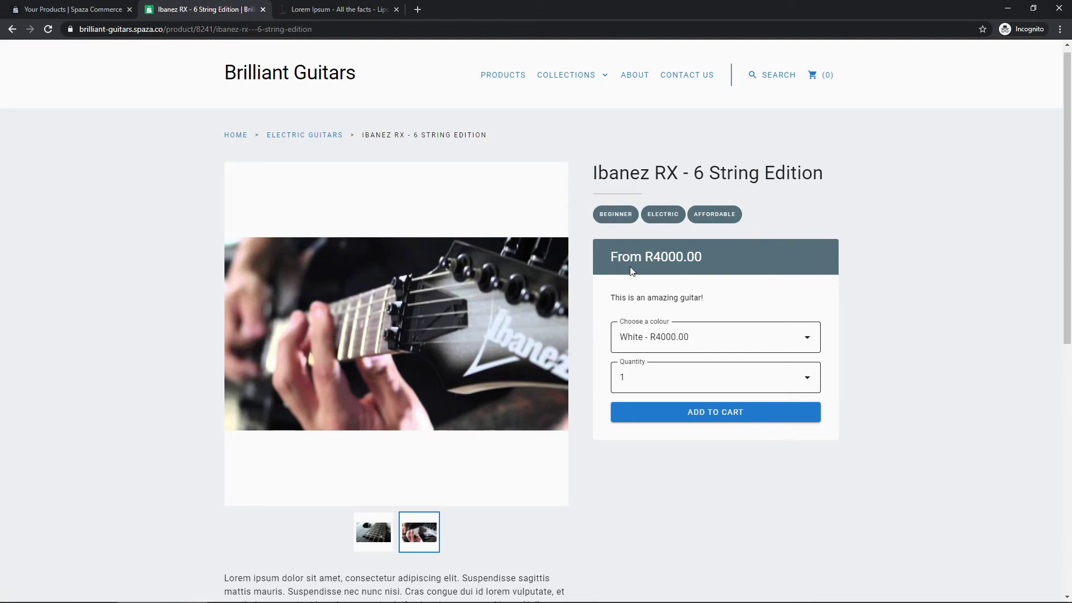
- Examine the 6 String Edition's starting price, short description and available colour options without changing the selection
scroll(631, 271, down, 1)
click(718, 210)
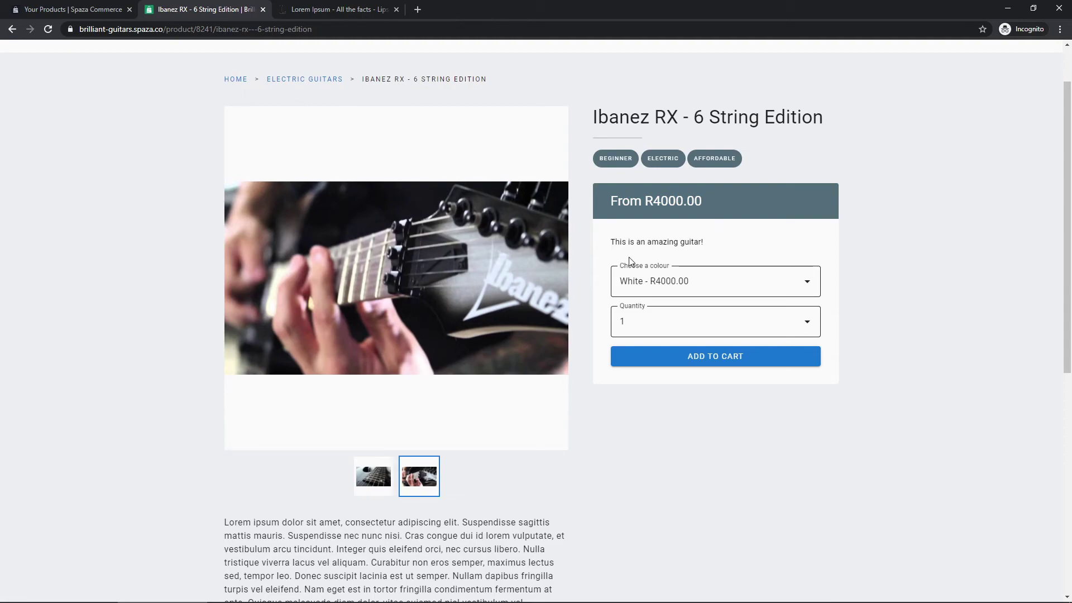
click(731, 289)
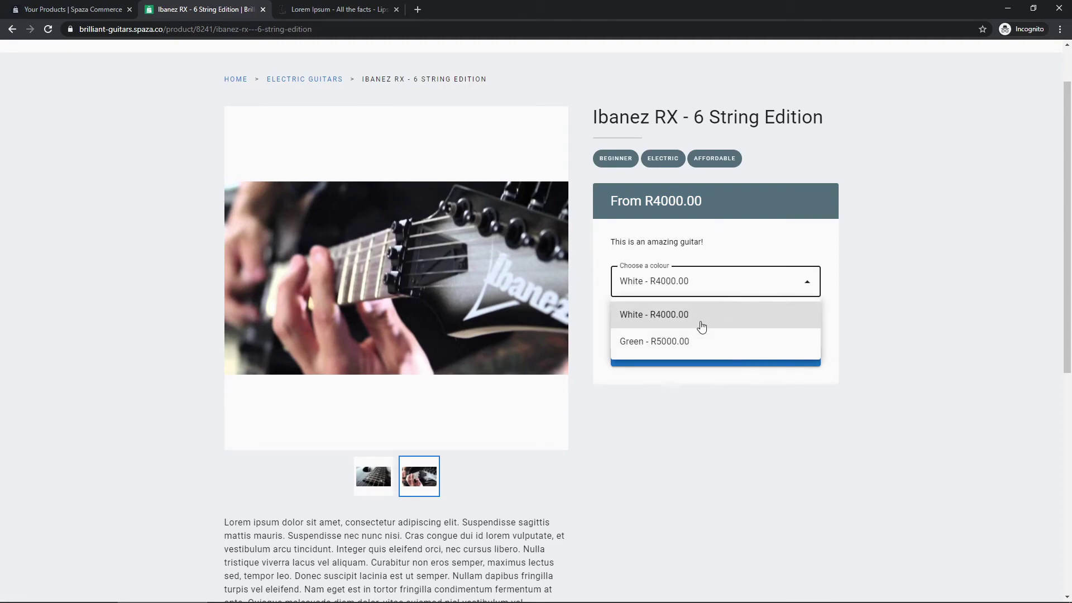
click(719, 226)
drag(728, 200, 608, 204)
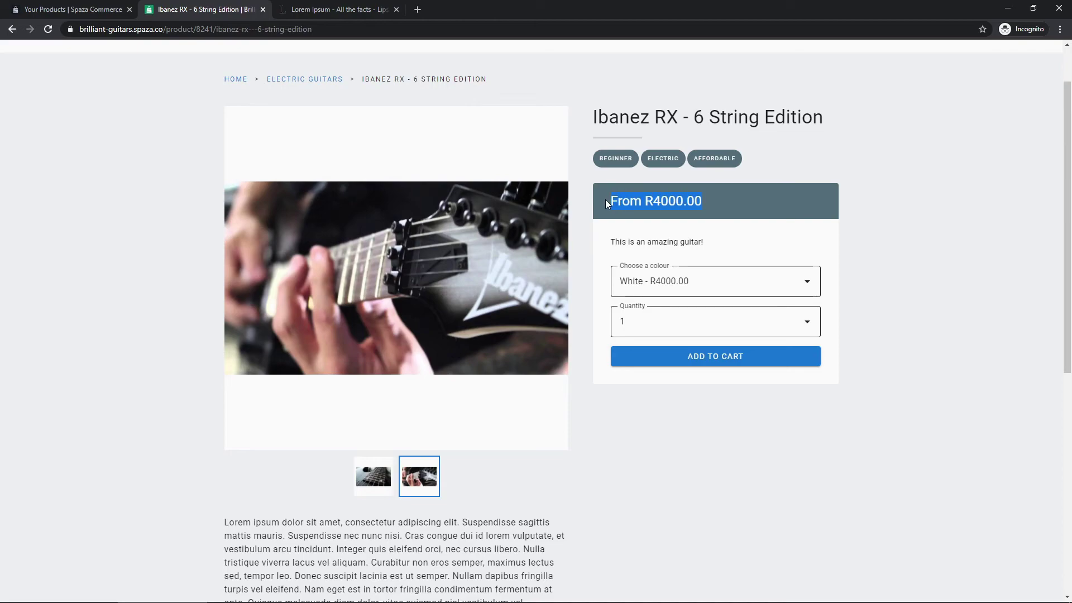
click(685, 285)
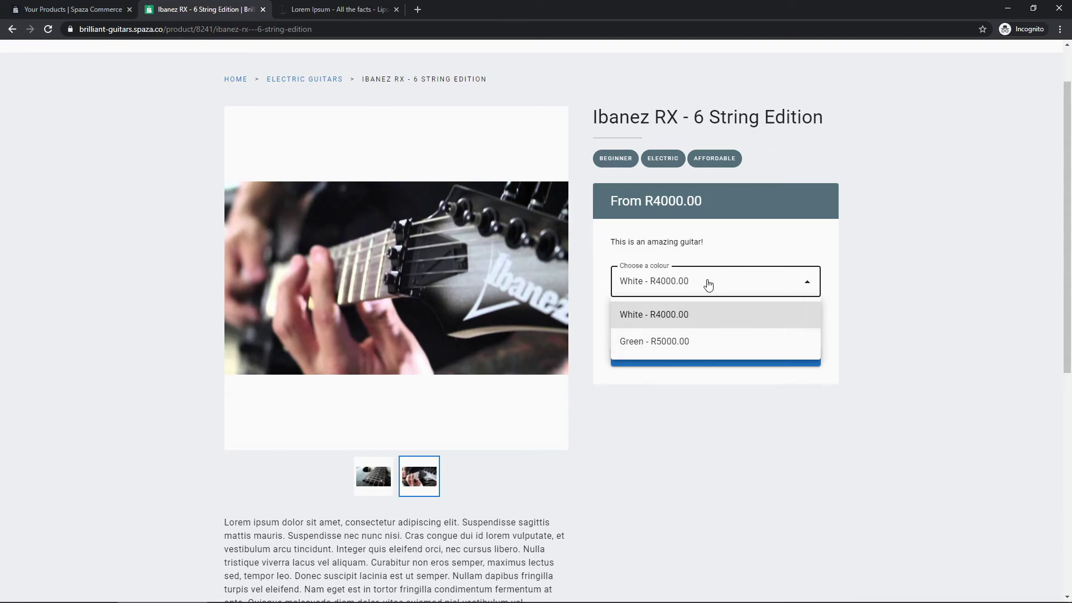
click(751, 245)
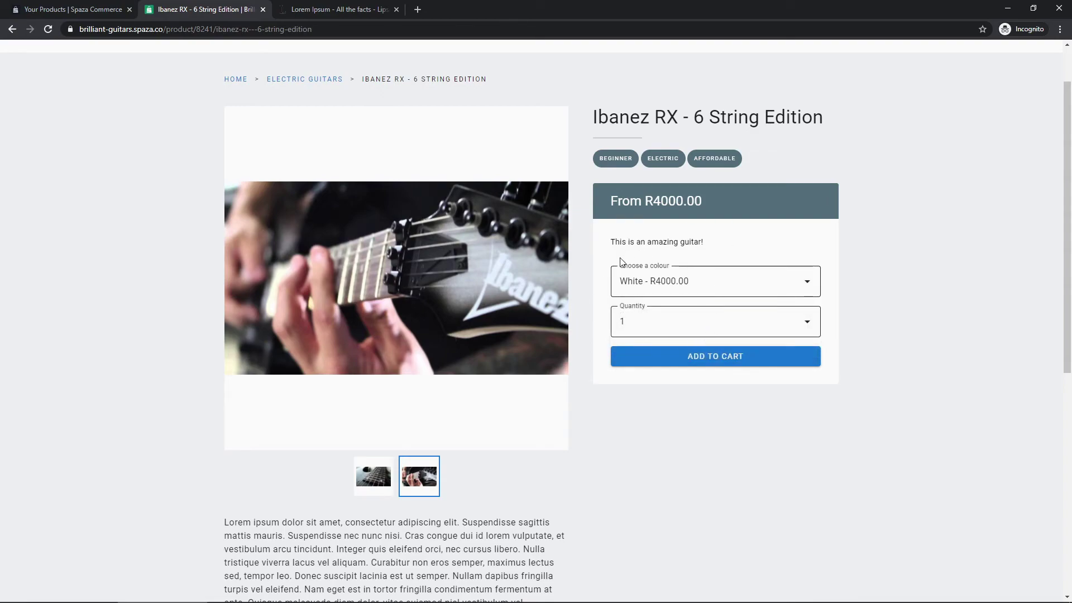
drag(612, 244, 718, 251)
click(715, 251)
scroll(558, 335, up, 2)
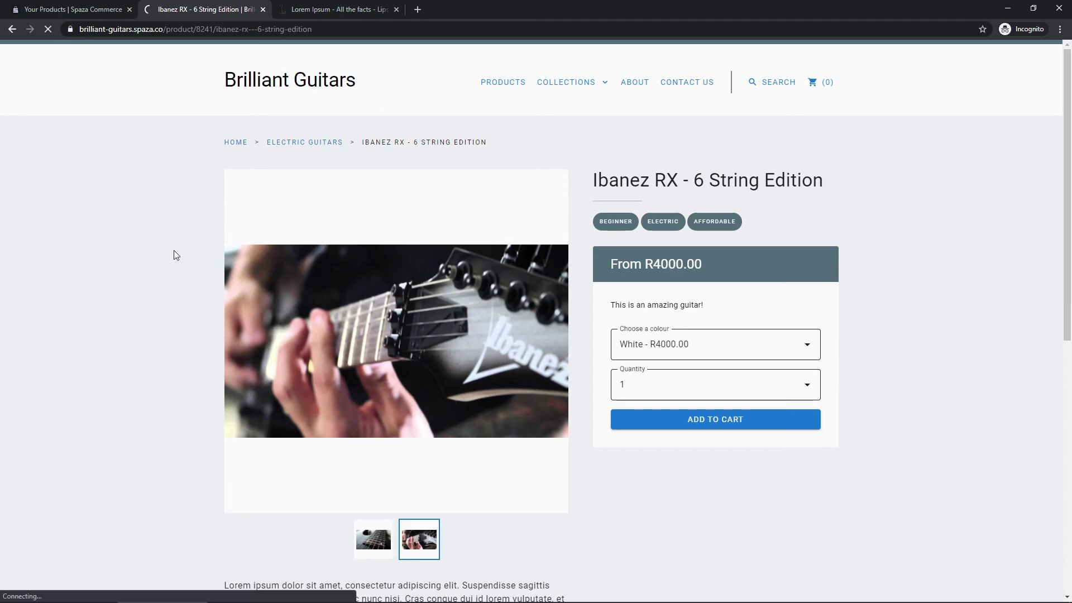
- Return to the store's home page and review the latest products, the Electric Guitars collection banner and the footer
scroll(361, 316, down, 2)
scroll(310, 59, up, 2)
scroll(362, 291, down, 8)
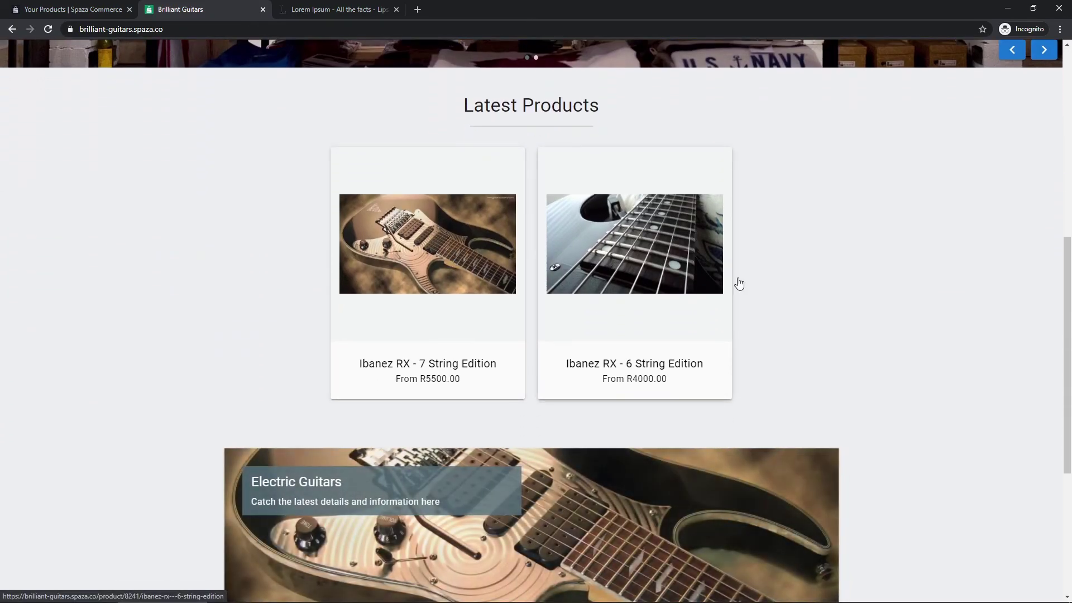
scroll(880, 301, down, 3)
scroll(914, 314, down, 2)
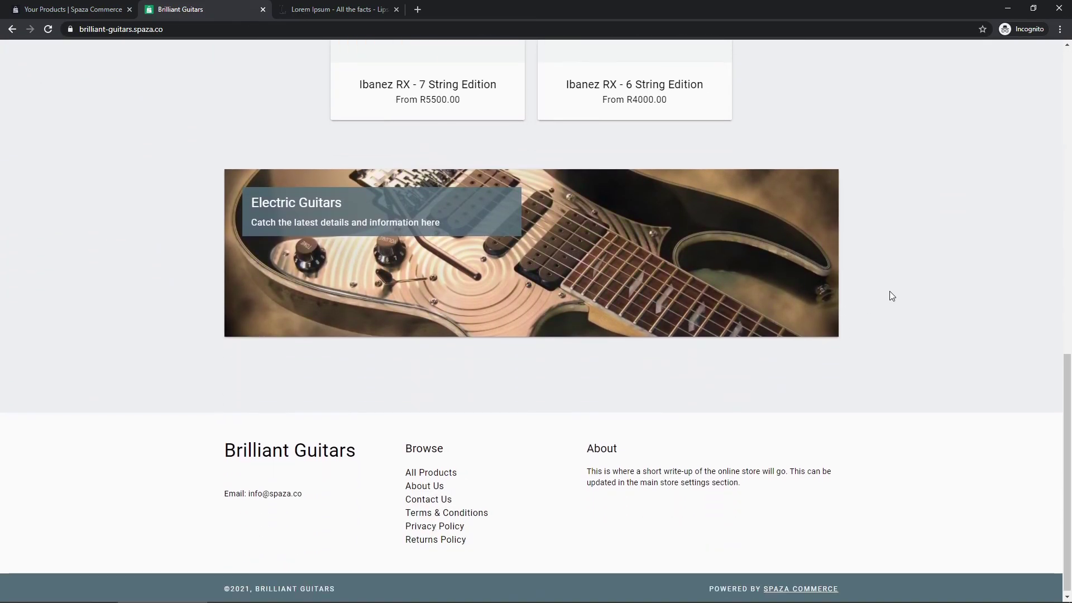
scroll(888, 294, up, 1)
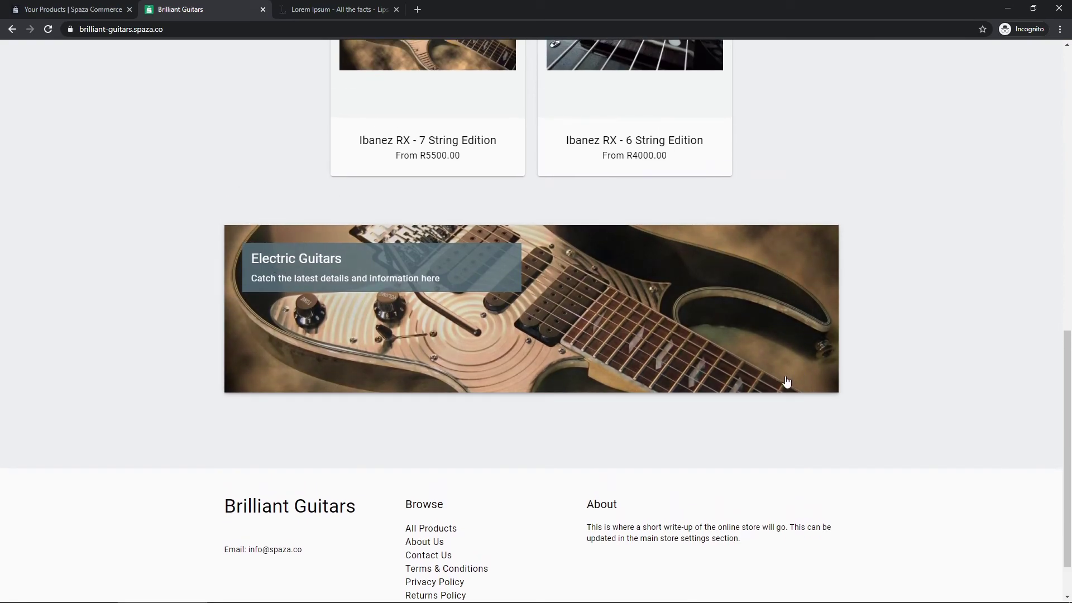
scroll(787, 382, up, 1)
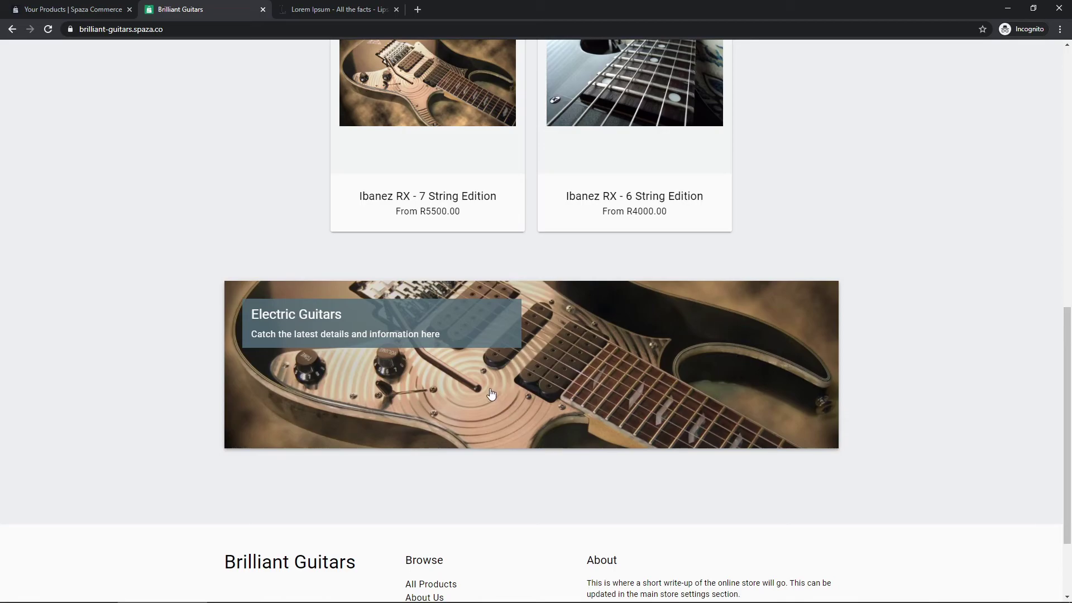
- Review the home page's latest products, Electric Guitars banner and footer once more, and close the storefront
scroll(598, 375, up, 3)
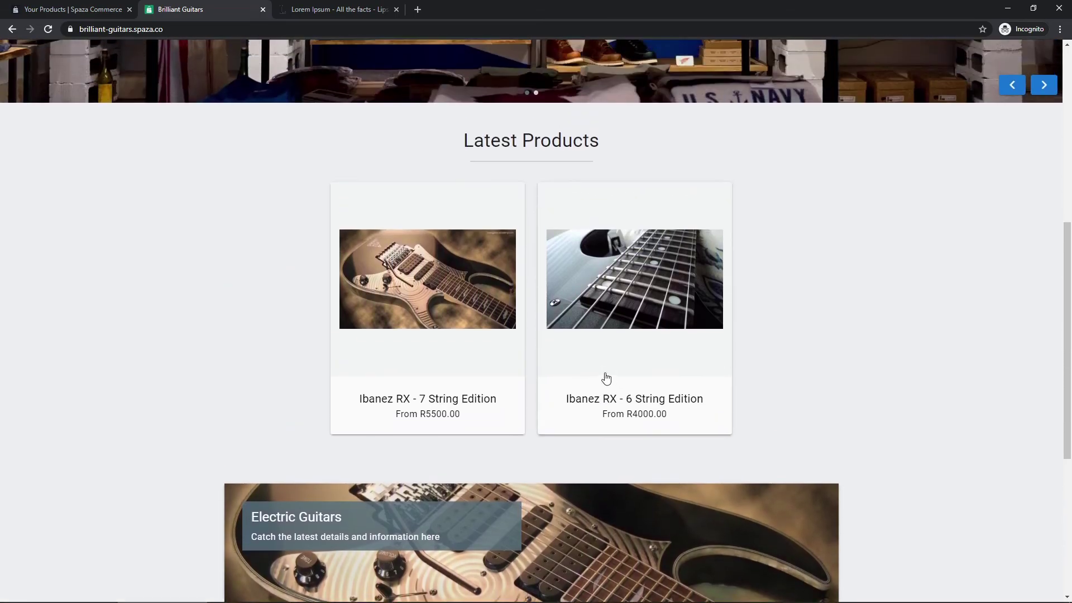
scroll(620, 379, down, 1)
scroll(868, 336, down, 3)
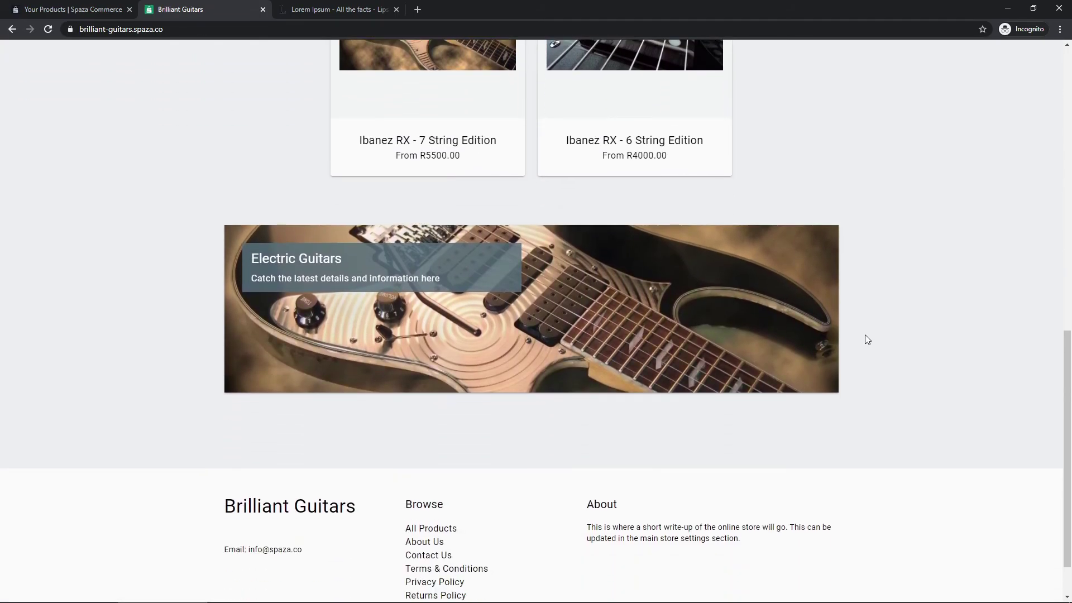
scroll(865, 340, up, 5)
scroll(860, 345, down, 3)
scroll(859, 344, up, 10)
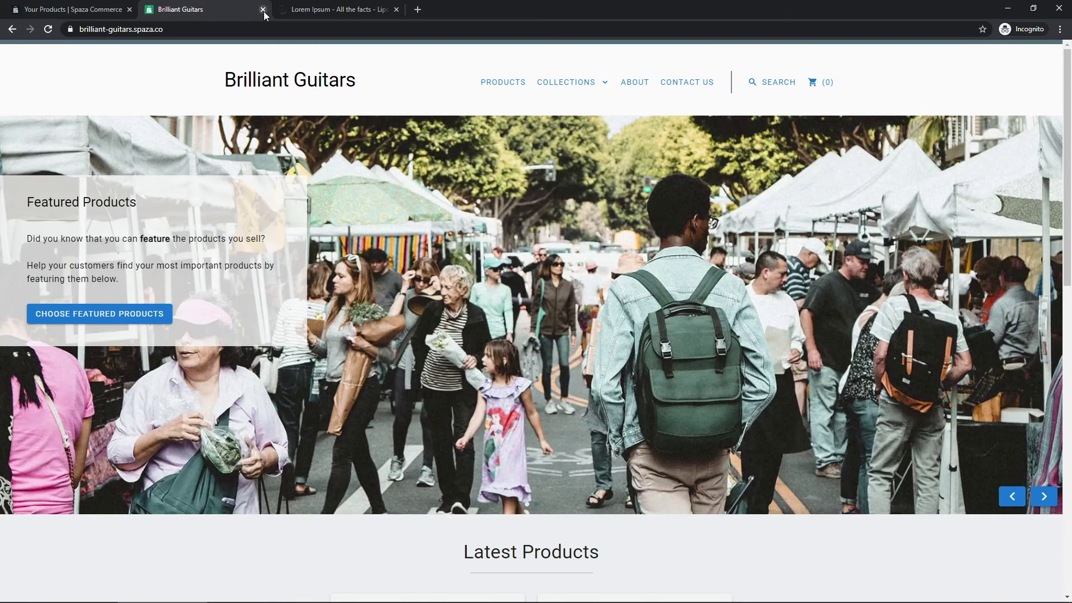
click(263, 9)
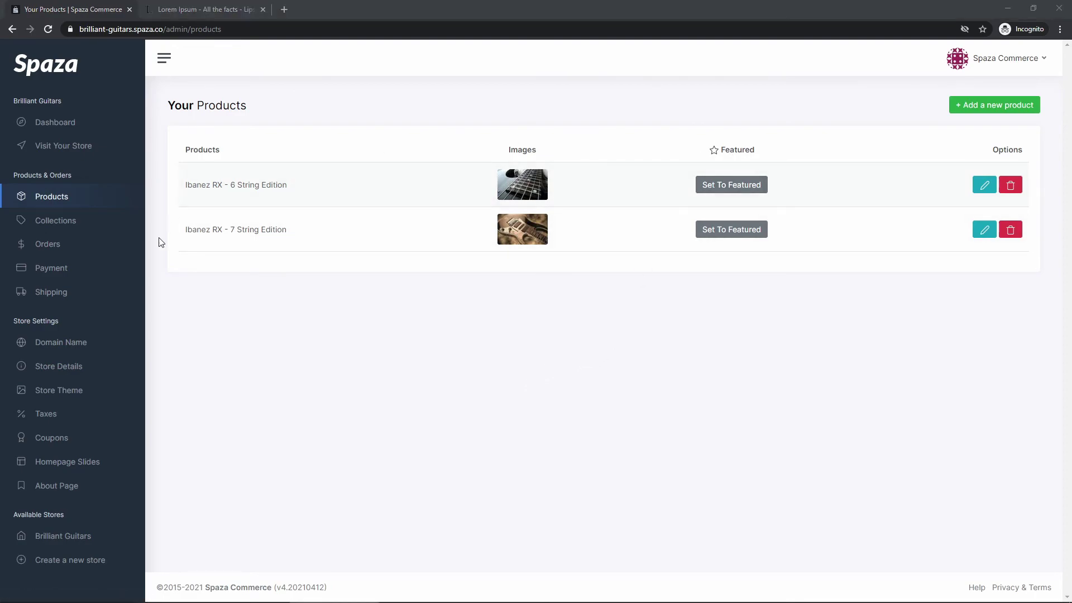
- Set the Ibanez RX - 7 String Edition as featured and check the Featured Products section on the storefront's home page
click(66, 196)
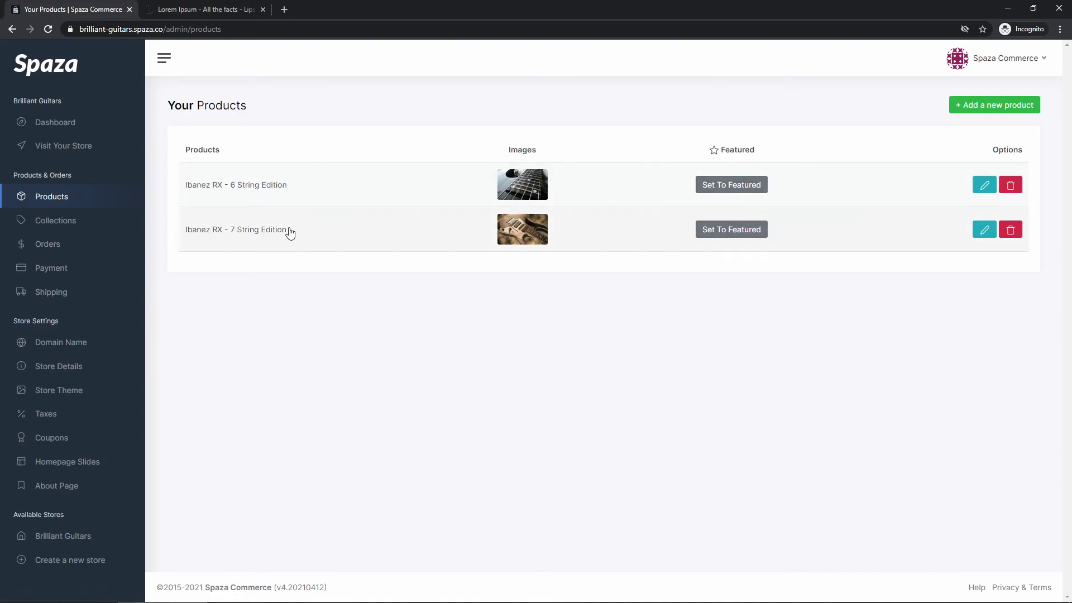
click(724, 234)
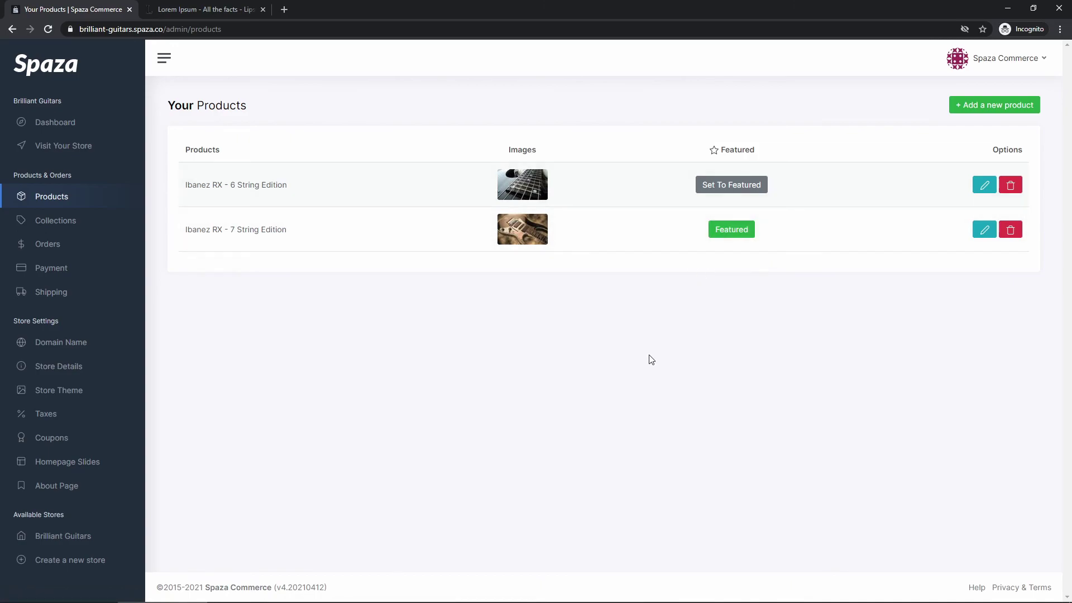
click(48, 147)
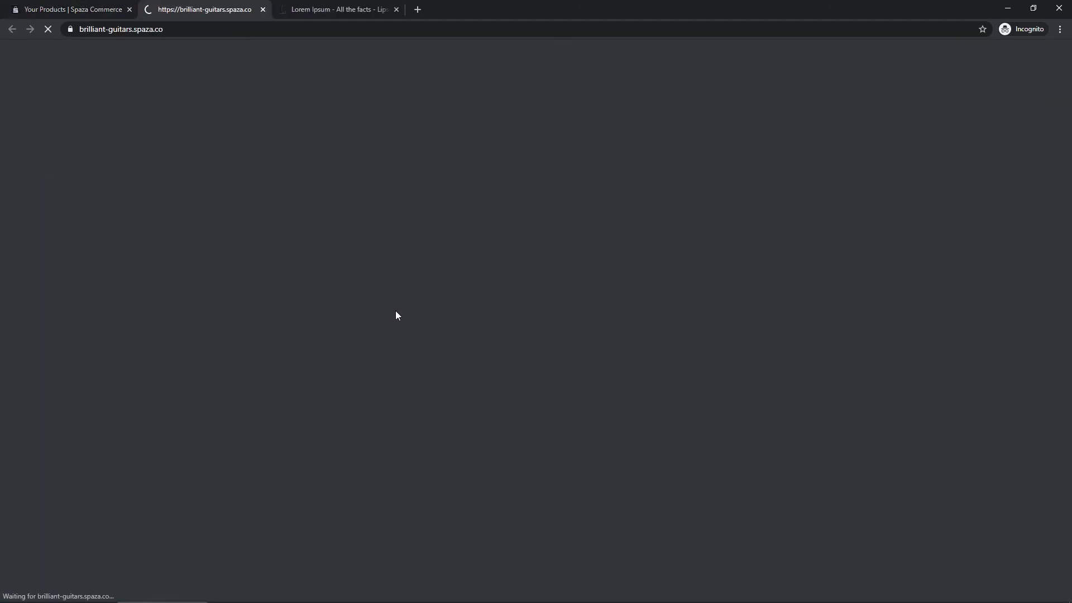
scroll(364, 318, down, 6)
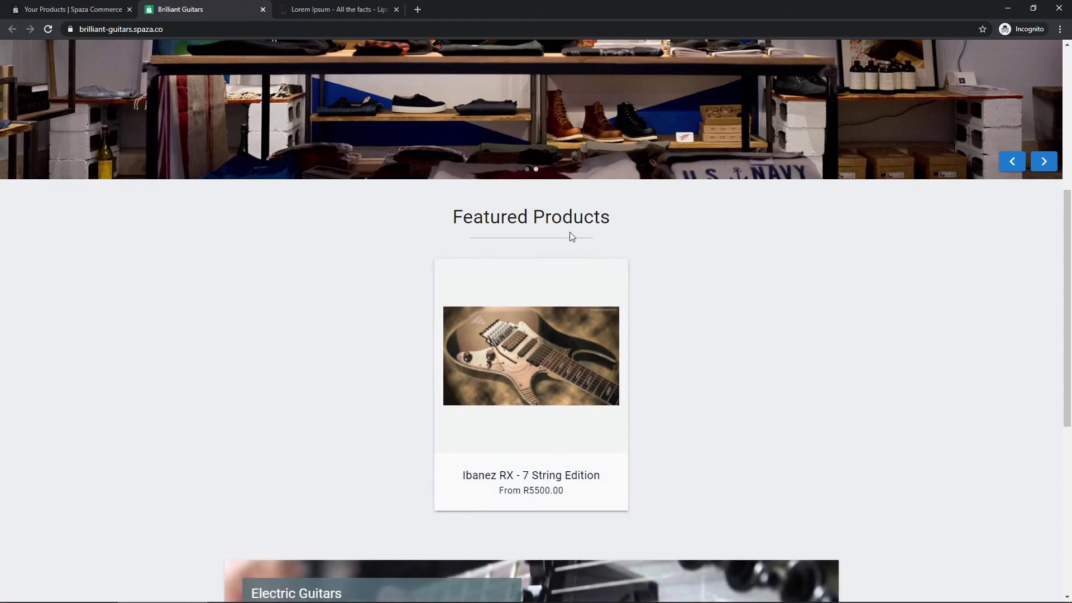
scroll(652, 366, down, 1)
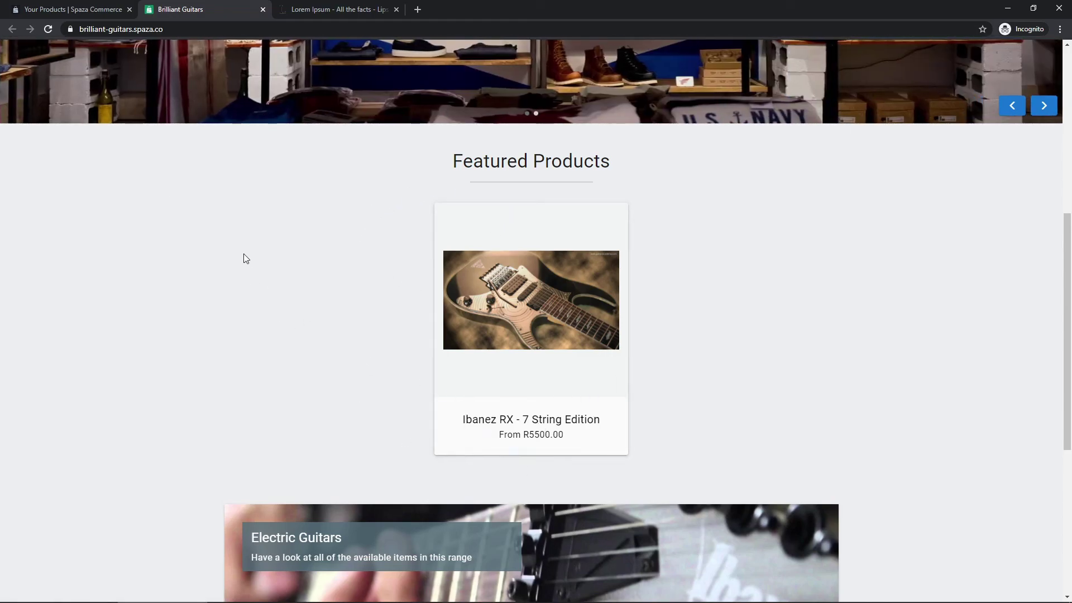
- Remove the featured status from the Ibanez RX - 7 String Edition and set the 6 String Edition as featured instead
click(79, 11)
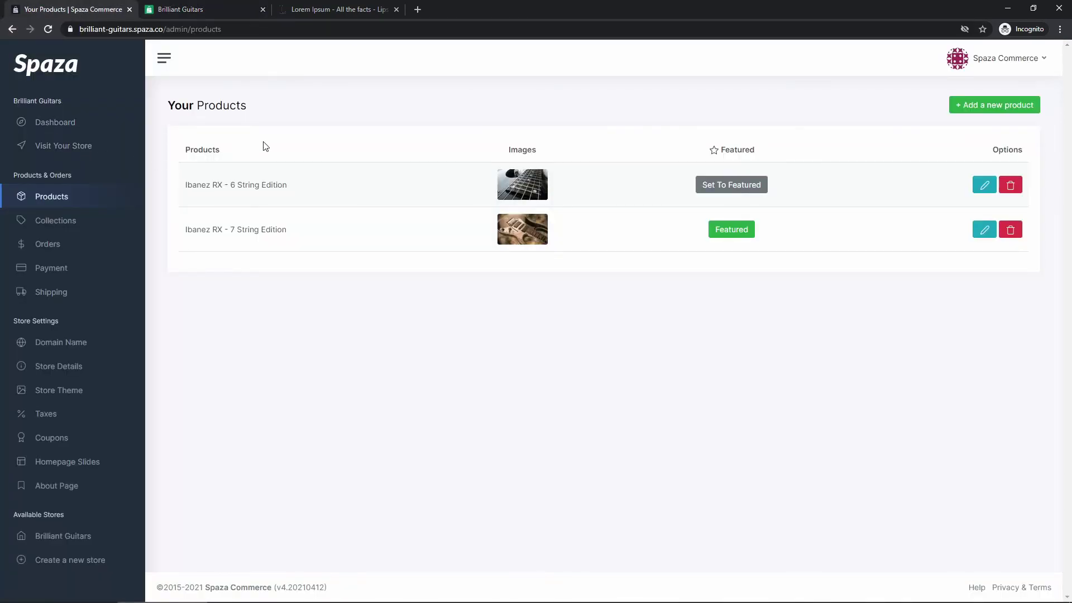
click(713, 236)
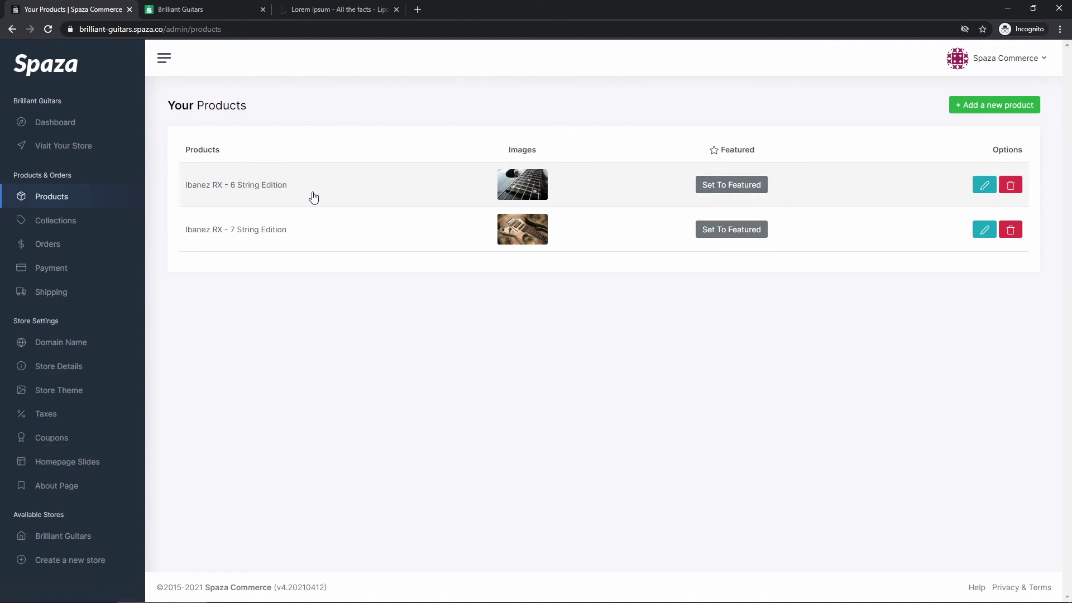
click(705, 190)
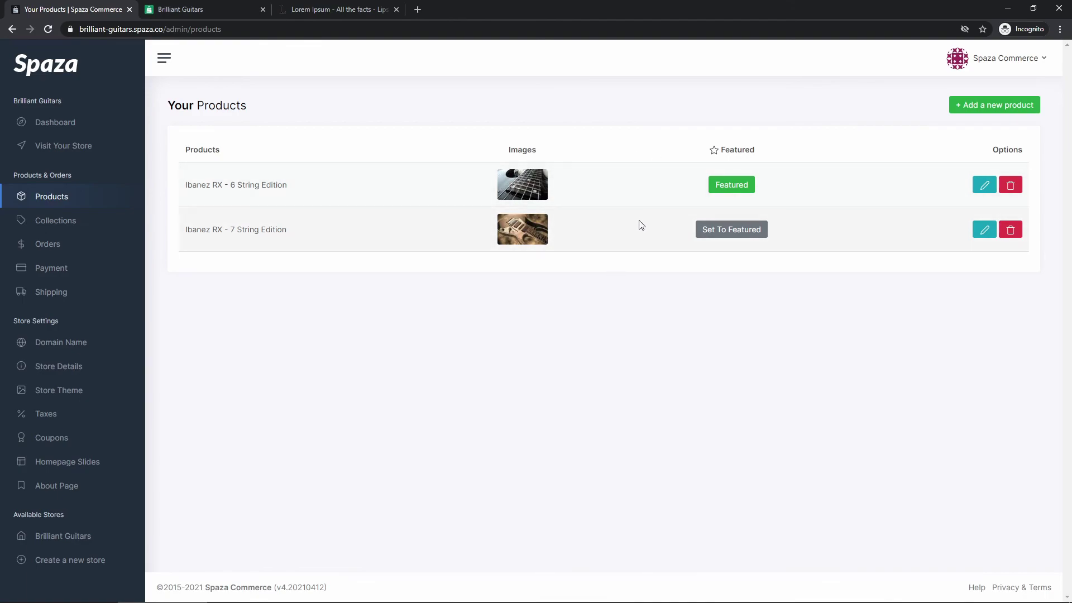
- Reload the storefront's home page and review its Featured Products section and slideshow
click(216, 13)
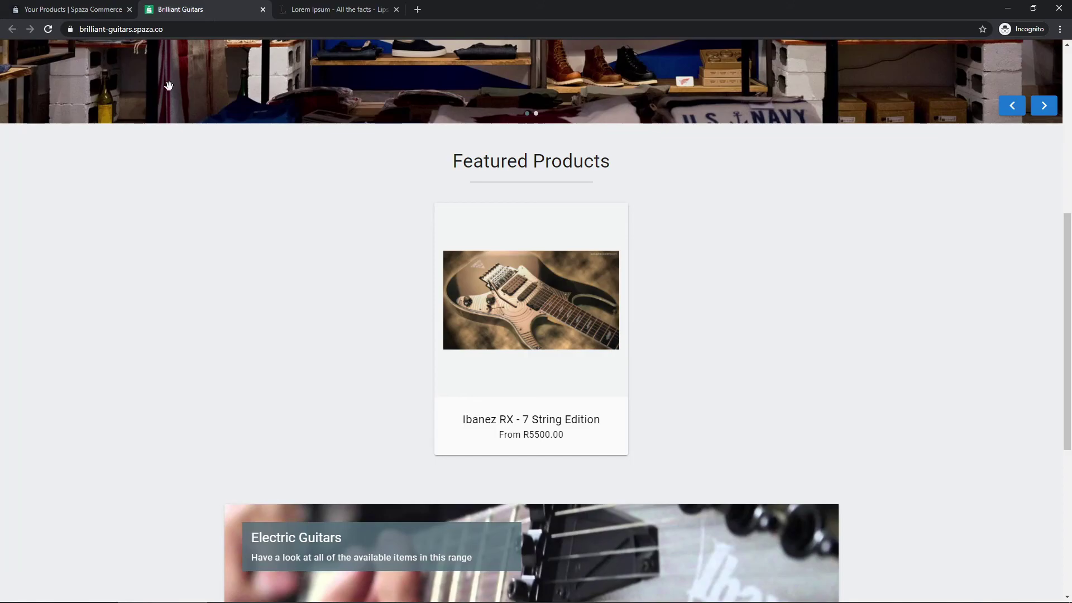
click(49, 29)
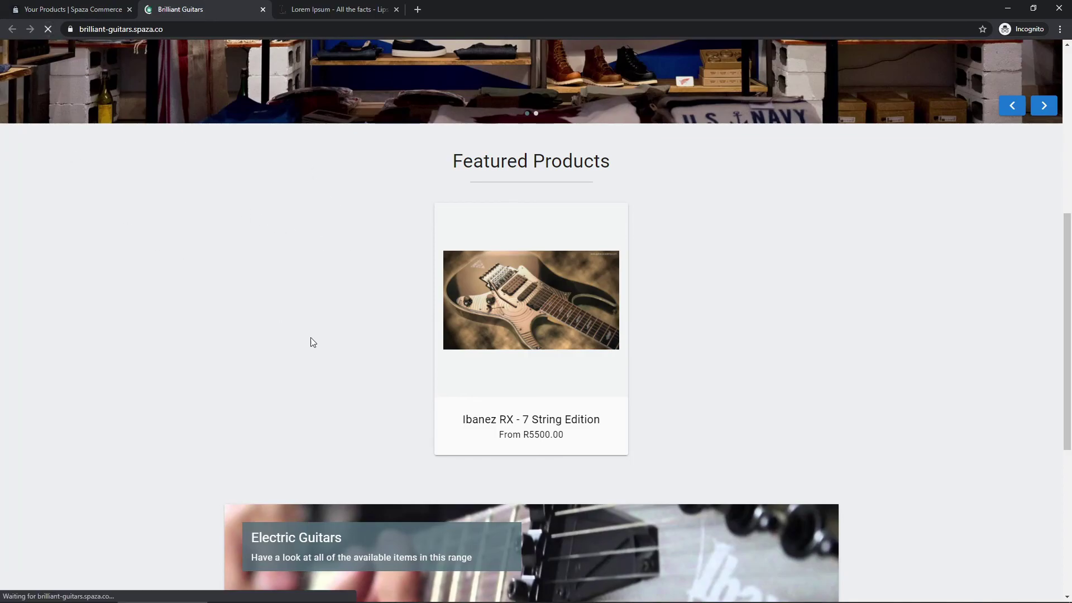
scroll(379, 349, down, 4)
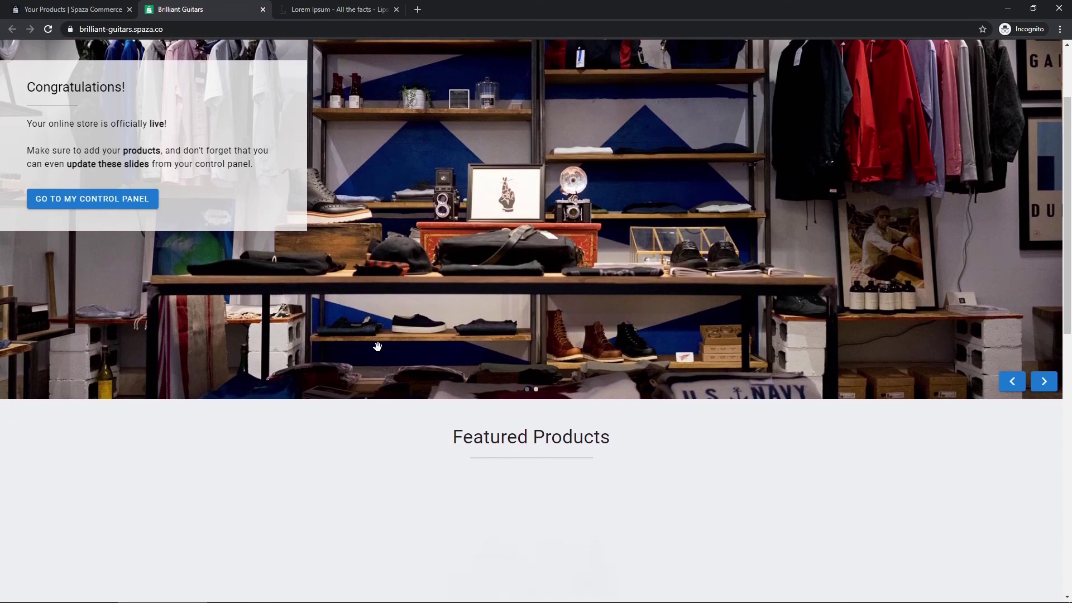
scroll(372, 349, down, 3)
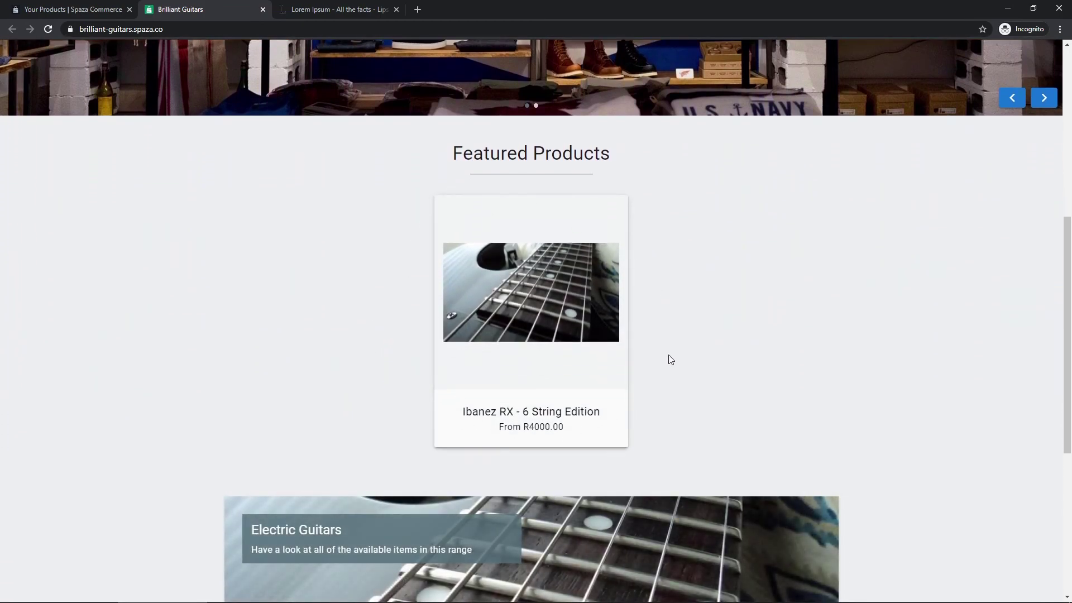
scroll(420, 338, up, 4)
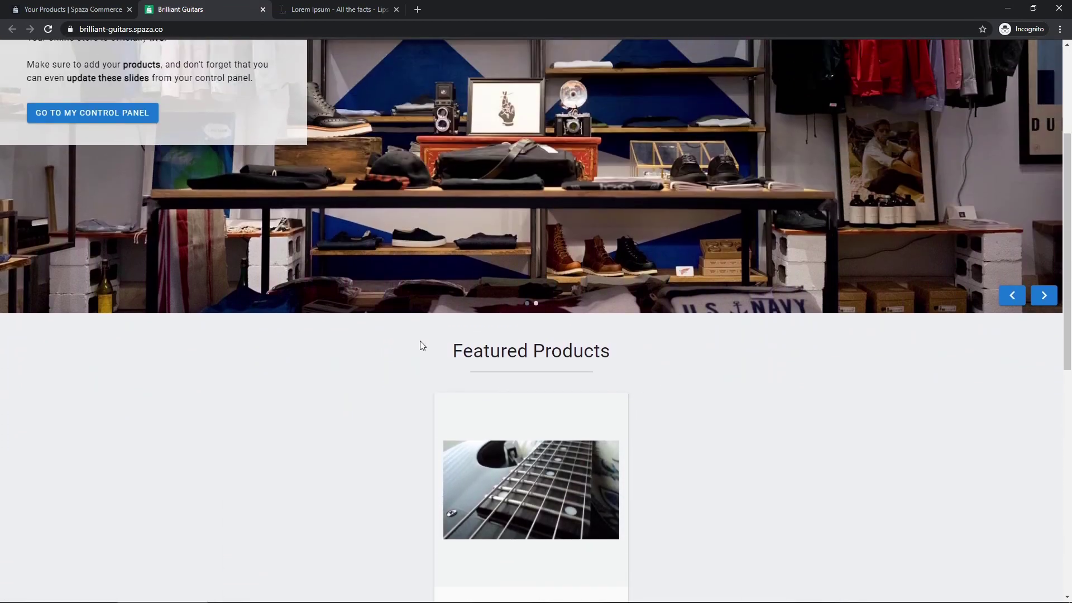
scroll(418, 340, down, 3)
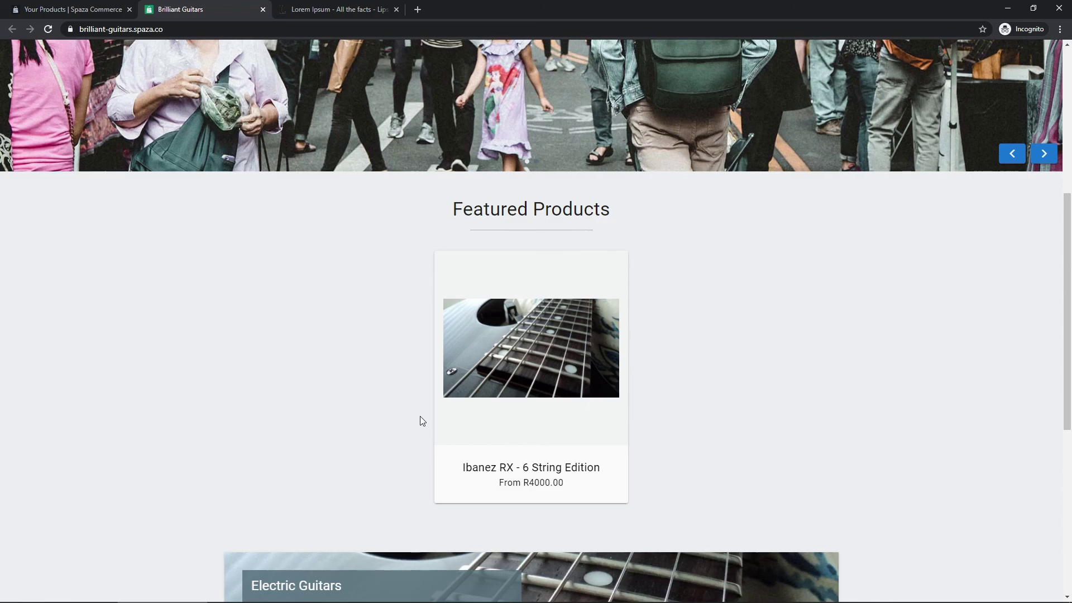
scroll(391, 416, down, 1)
scroll(335, 430, up, 3)
scroll(335, 450, up, 4)
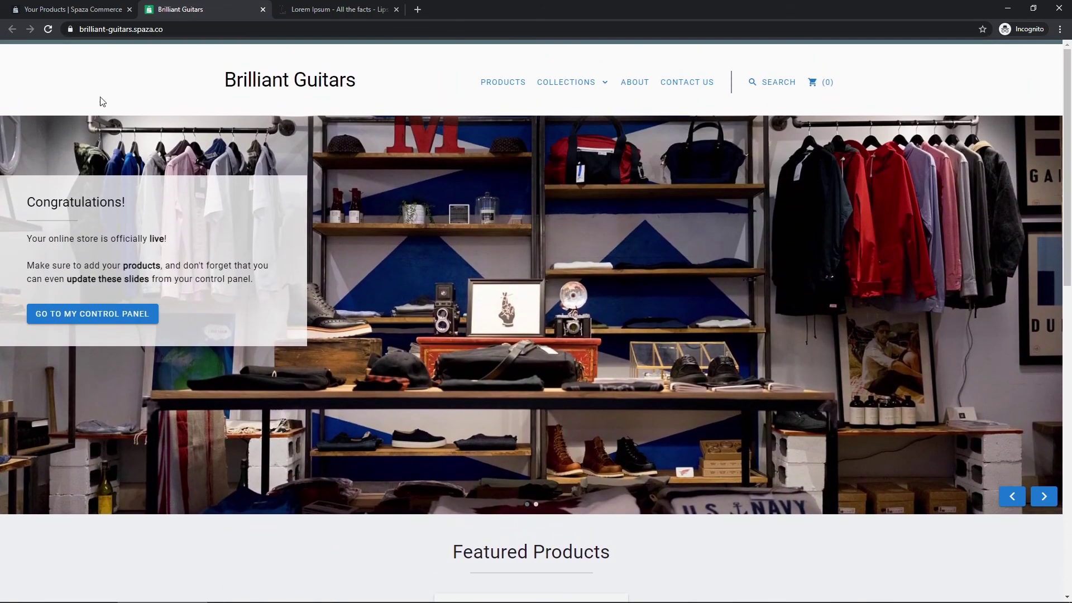
- Remove the featured status from the Ibanez RX - 6 String Edition, check the reloaded storefront's product section, and return to the admin product list
click(73, 9)
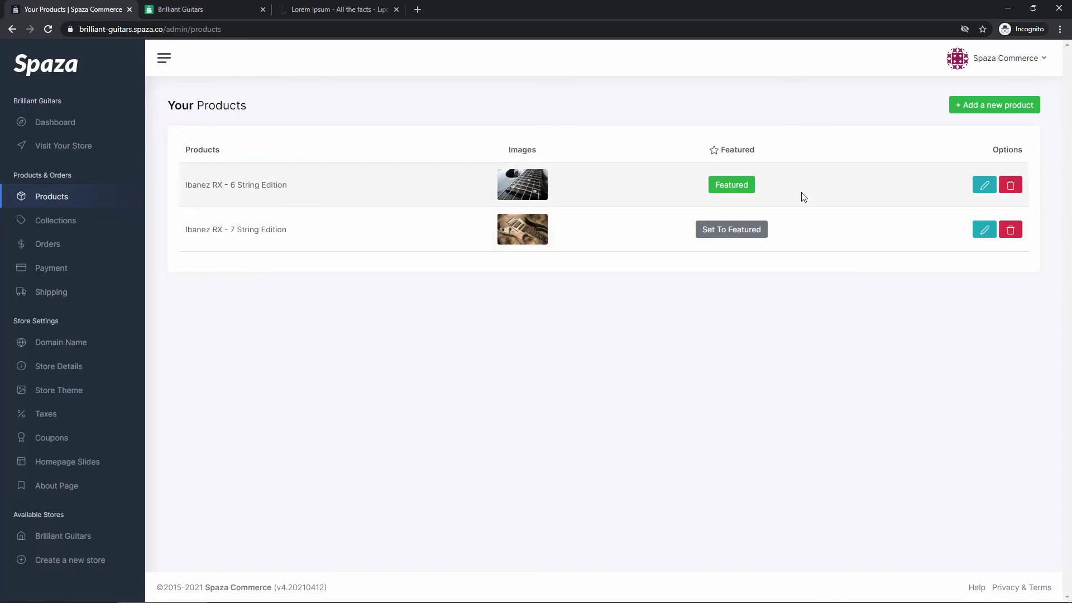
click(721, 186)
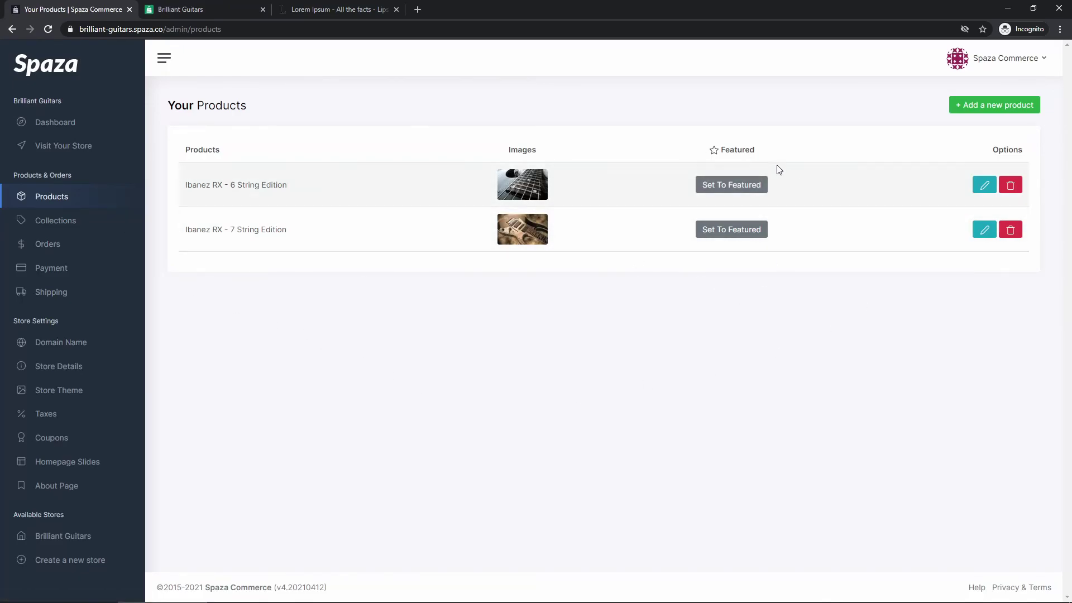
click(201, 12)
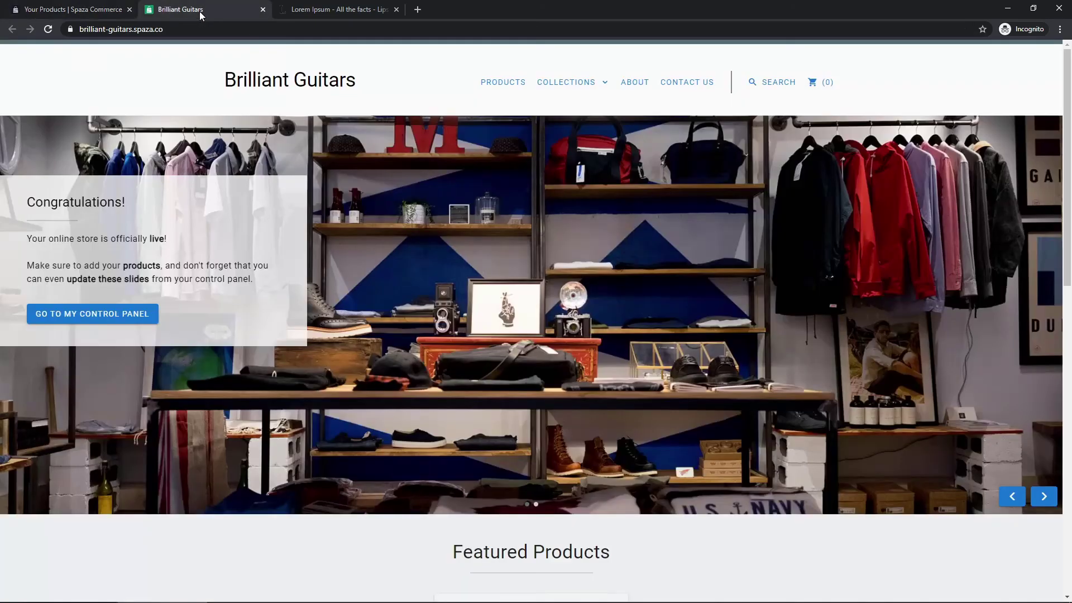
click(48, 30)
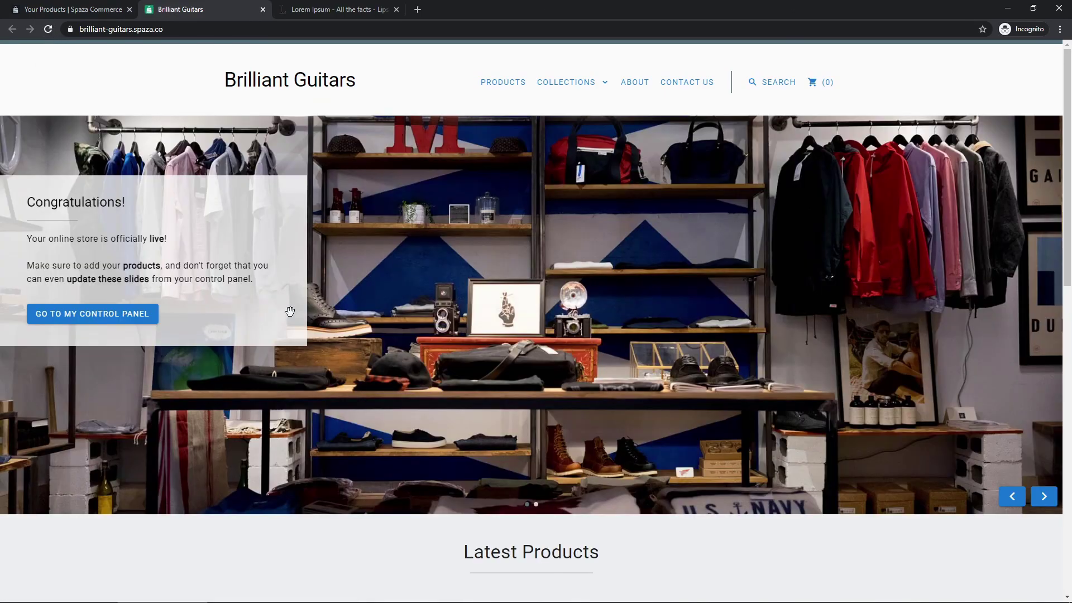
scroll(290, 311, down, 5)
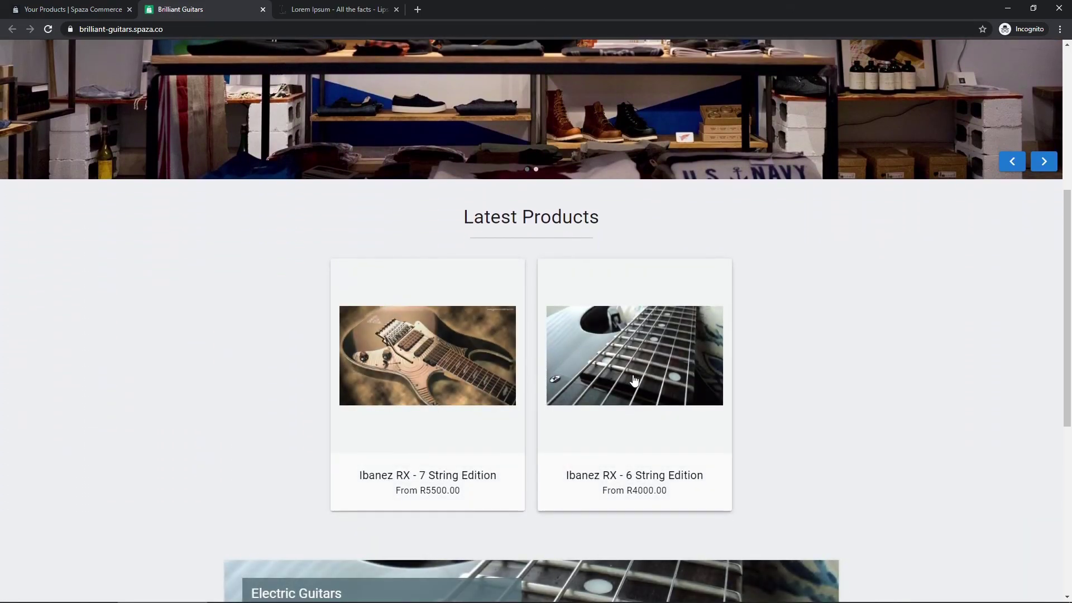
scroll(199, 316, up, 4)
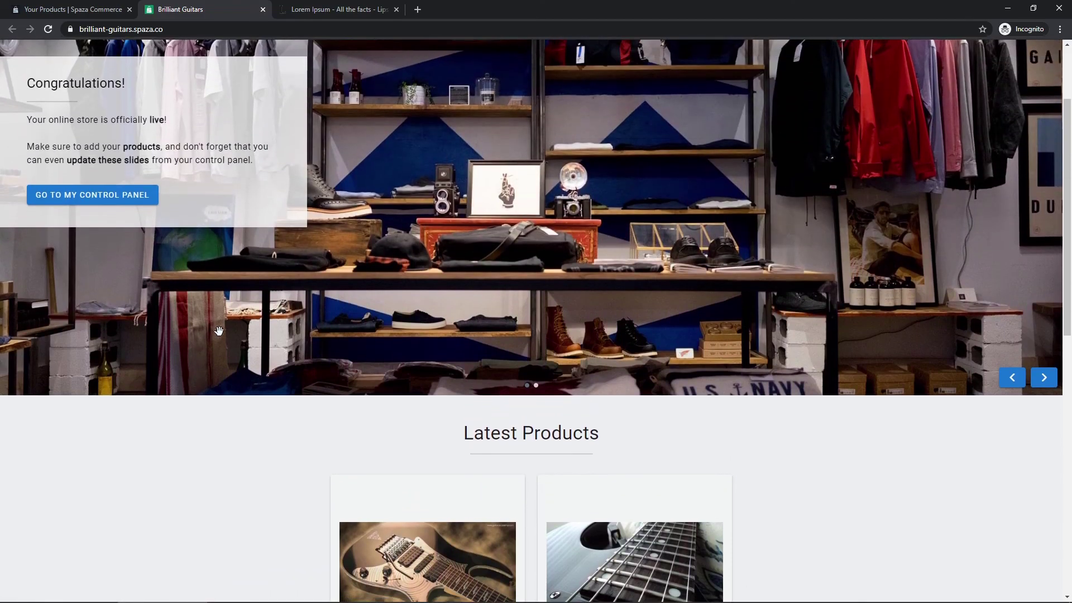
scroll(218, 331, down, 4)
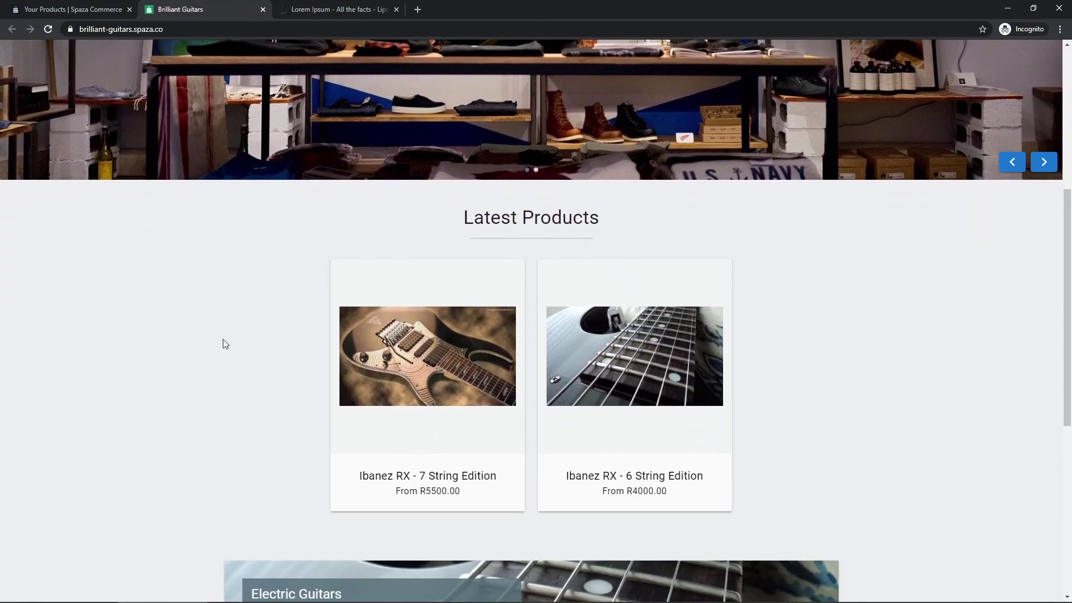
scroll(222, 342, up, 5)
click(90, 7)
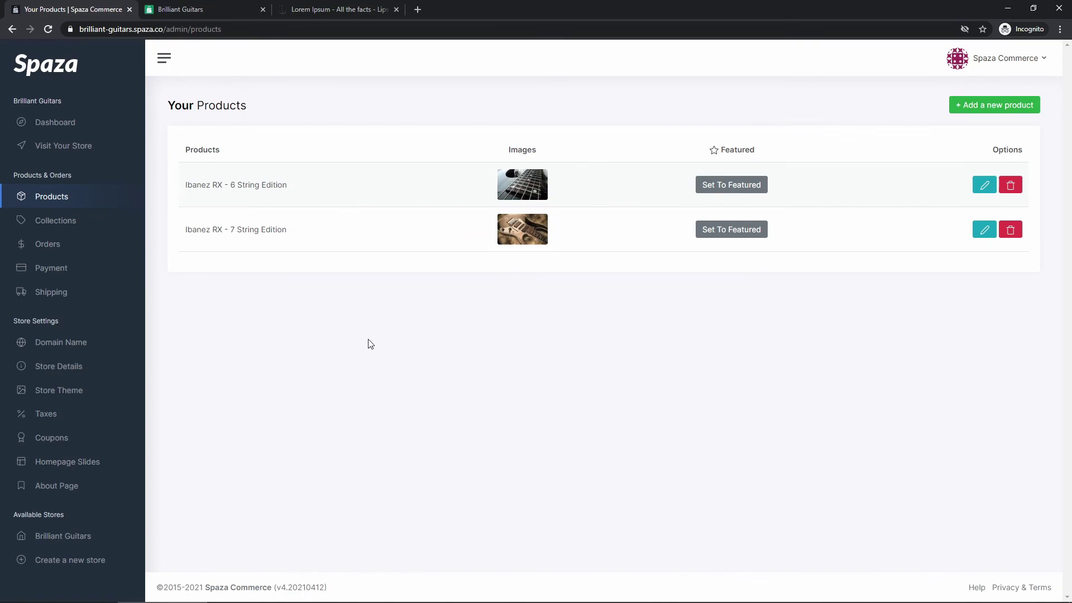